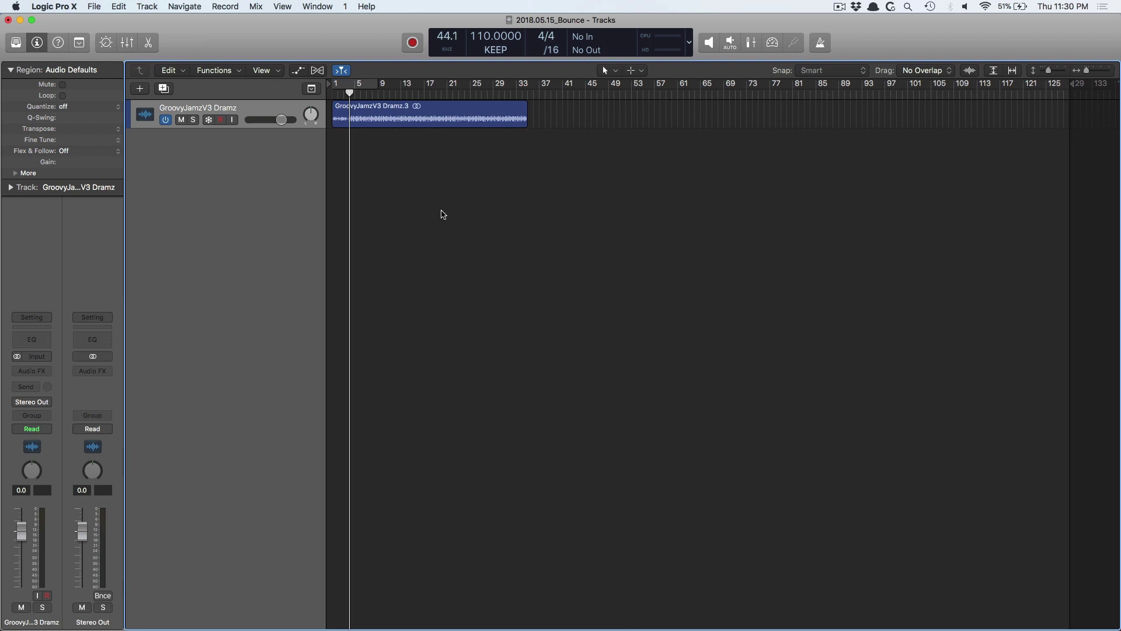
Open the project's Bounce settings to examine the export options, and dismiss them without bouncing
{"action": "key", "text": "super+b"}
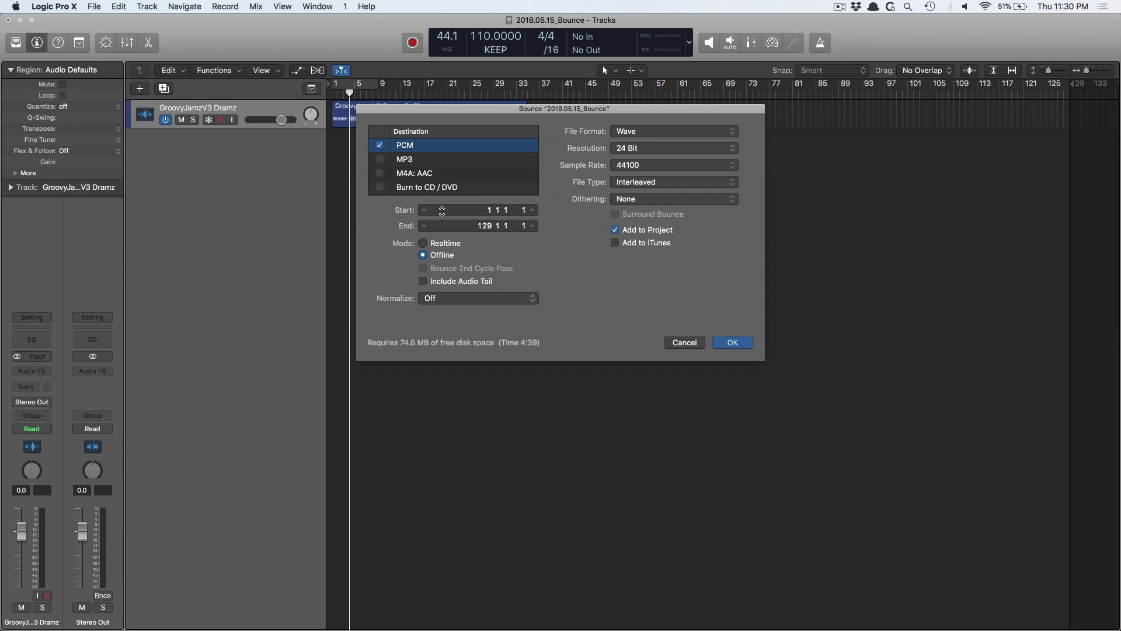
{"action": "key", "text": "Escape"}
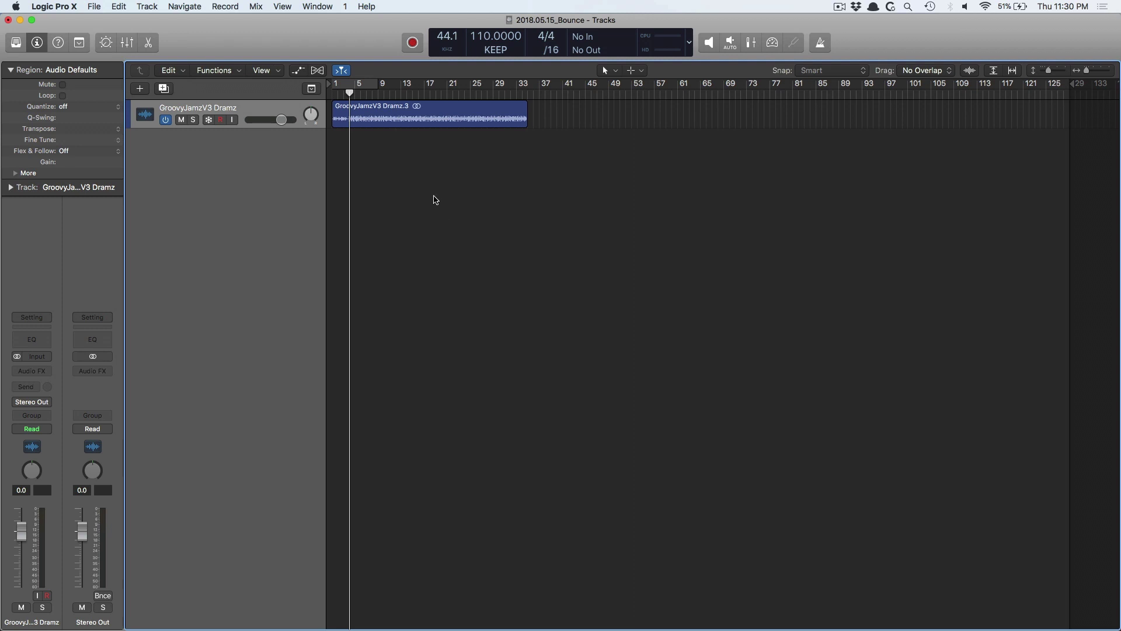
Set the cycle range to span the whole GroovyJamzV3 Dramz.3 region, starting at bar 1
{"action": "left_click", "coordinate": [376, 108]}
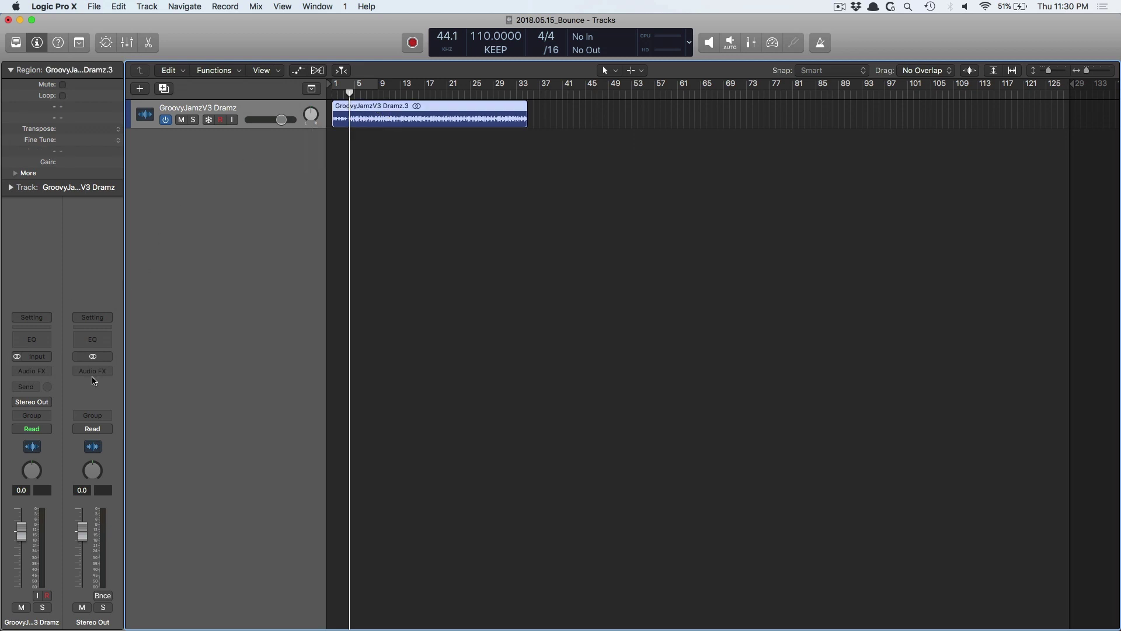
{"action": "key", "text": "x"}
{"action": "left_click_drag", "start_coordinate": [342, 347], "coordinate": [342, 275]}
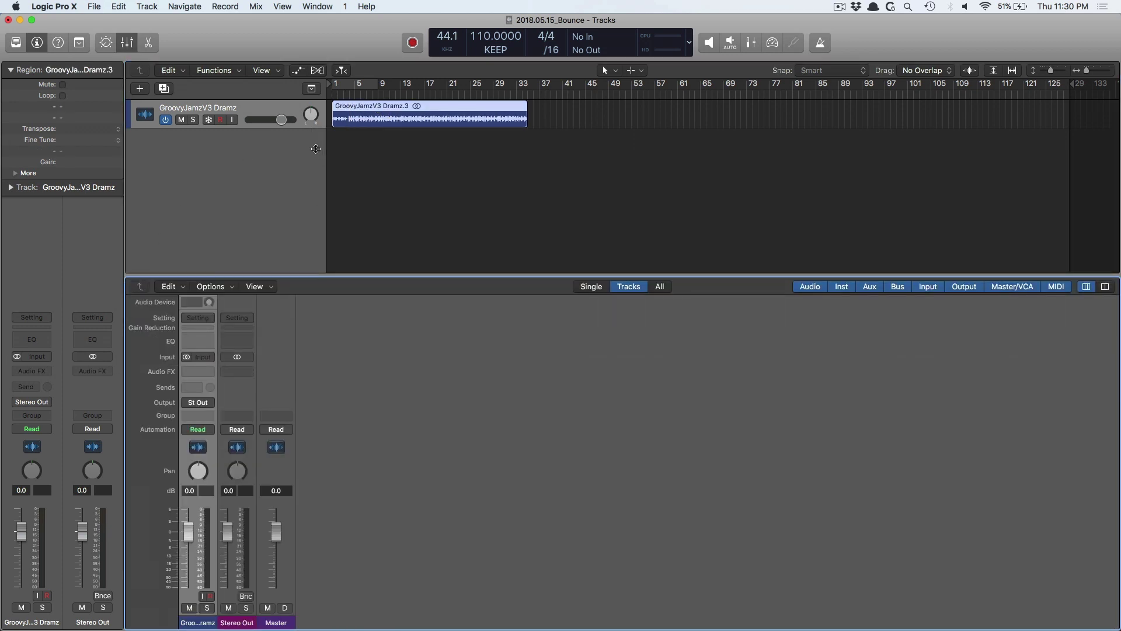
{"action": "key", "text": "x"}
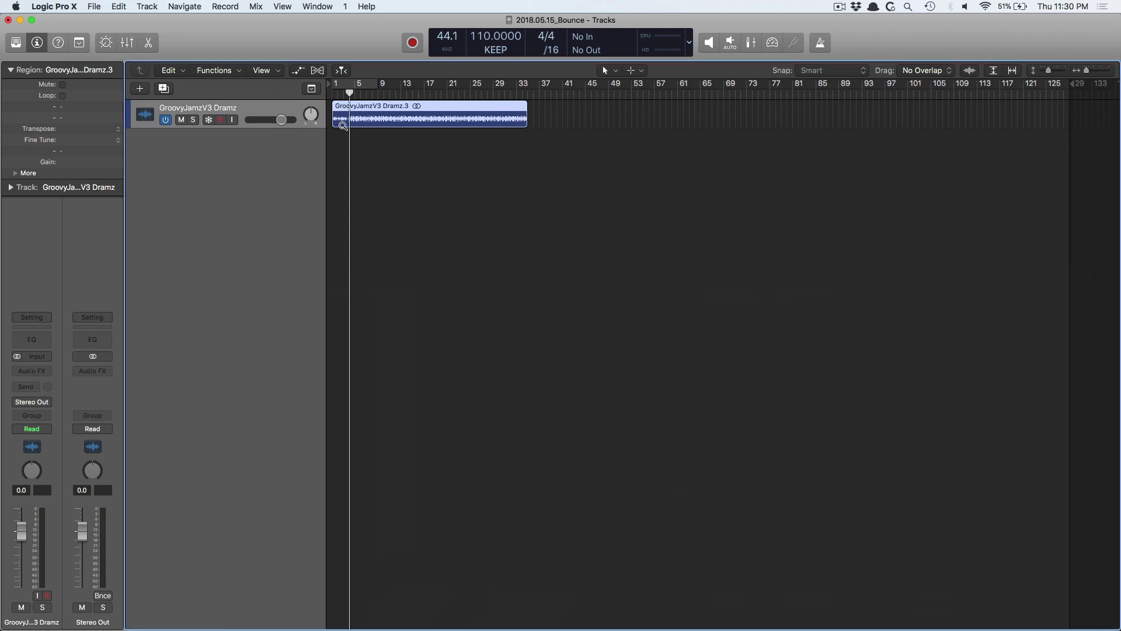
{"action": "left_click_drag", "start_coordinate": [350, 109], "coordinate": [586, 199]}
{"action": "scroll", "coordinate": [541, 170], "scroll_direction": "left", "scroll_amount": 2}
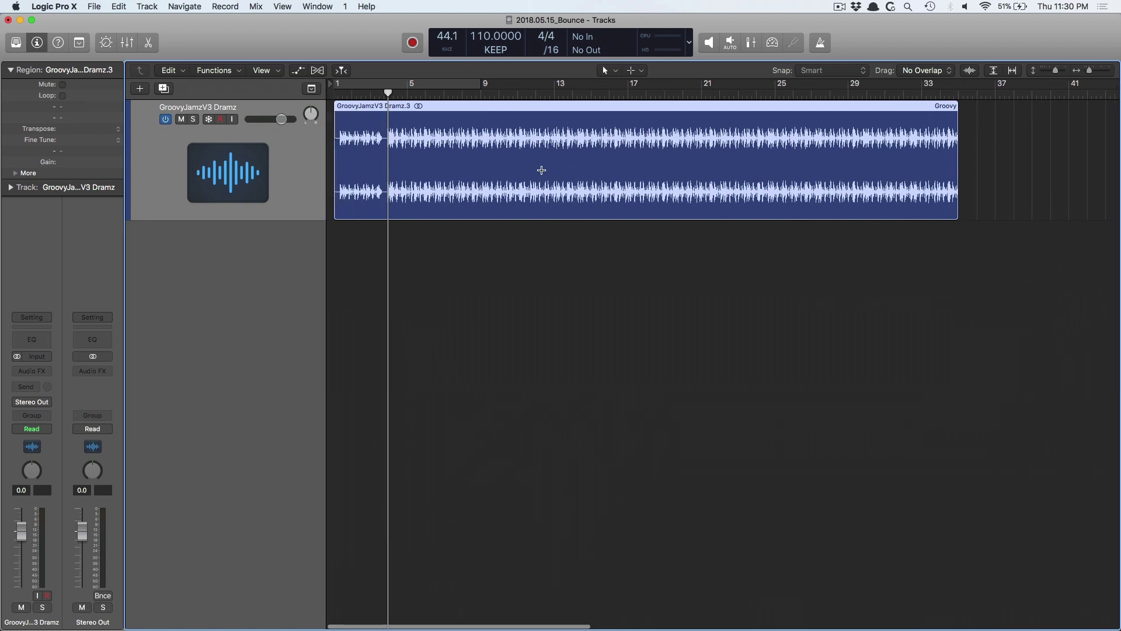
{"action": "left_click", "coordinate": [387, 94]}
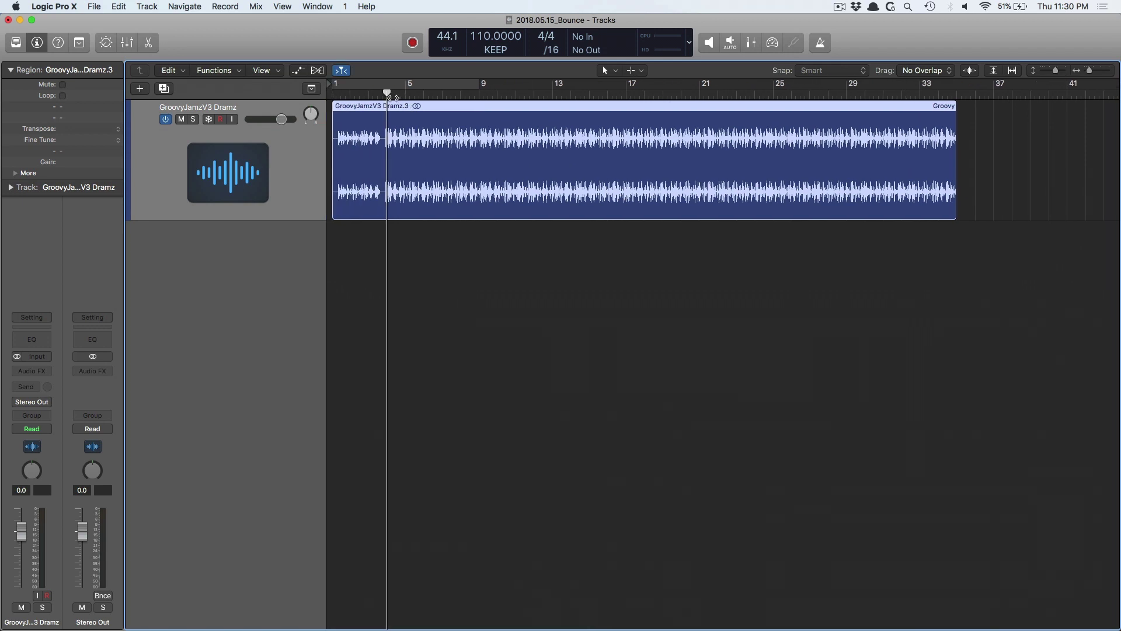
{"action": "left_click", "coordinate": [388, 94]}
{"action": "key", "text": "cmd+Left"}
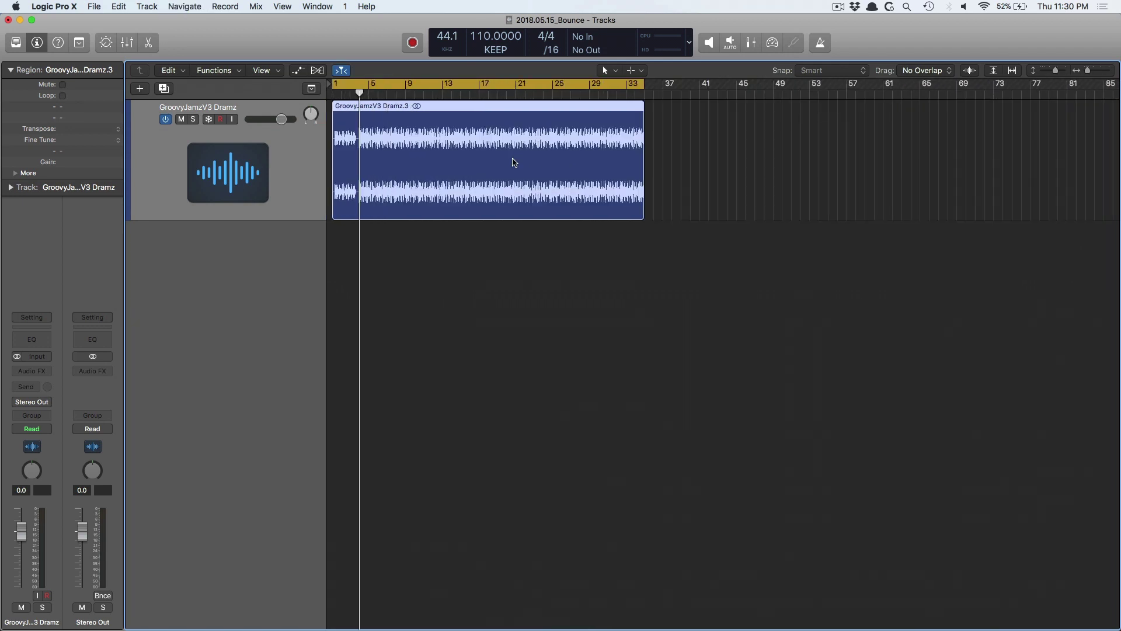
Open the Bounce settings and use the Wave format at 24 Bit resolution with Dithering set to None
{"action": "key", "text": "super+b"}
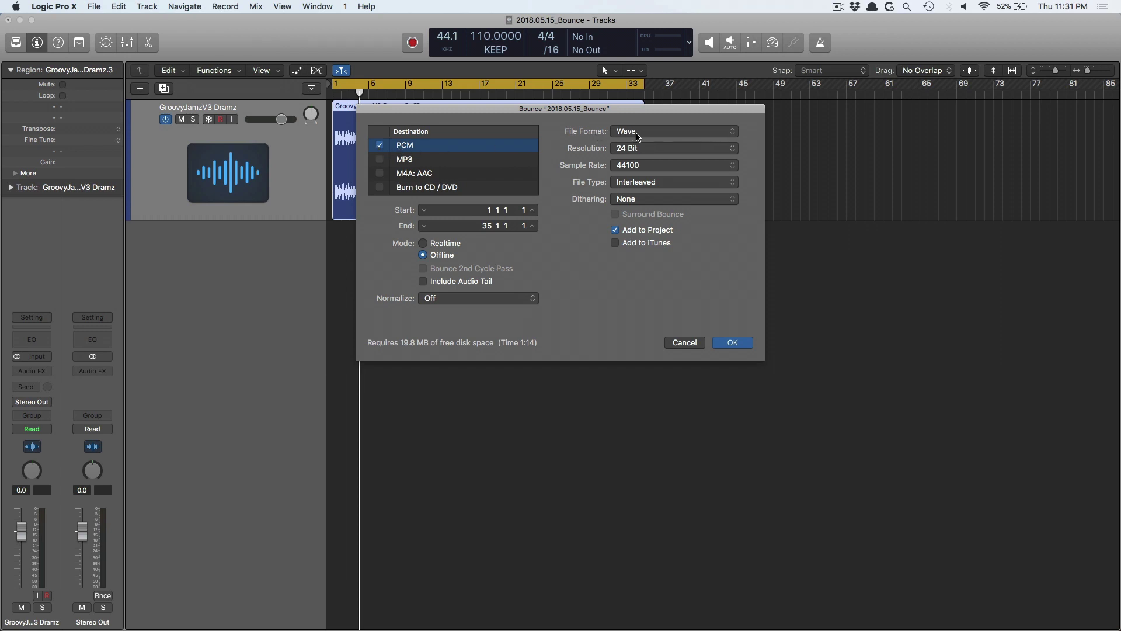
{"action": "left_click", "coordinate": [645, 137]}
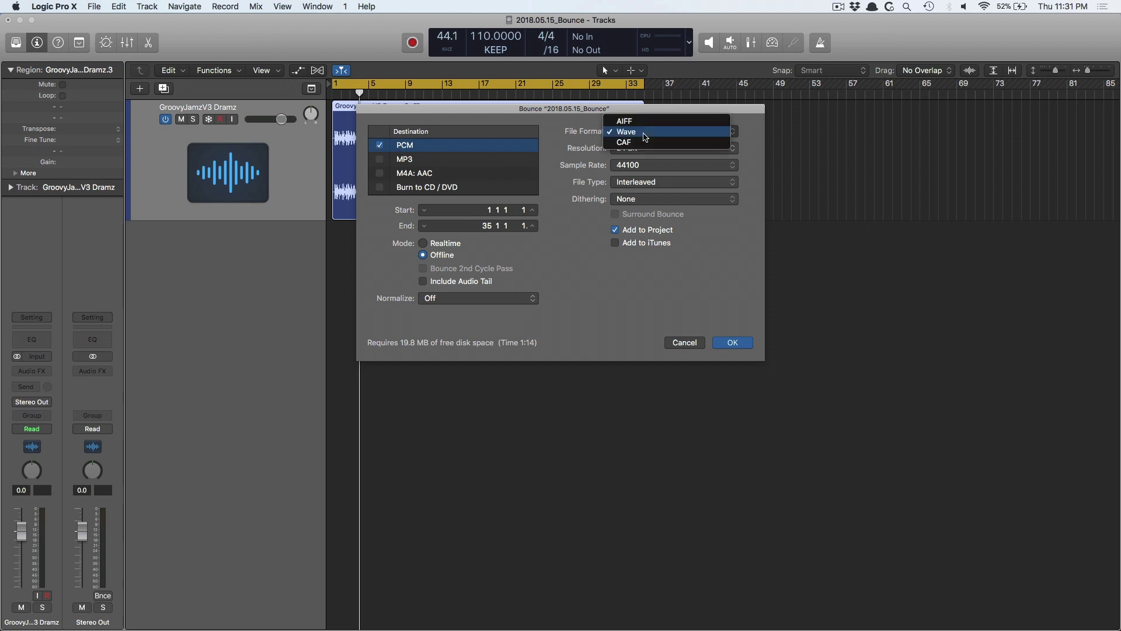
{"action": "left_click", "coordinate": [567, 129]}
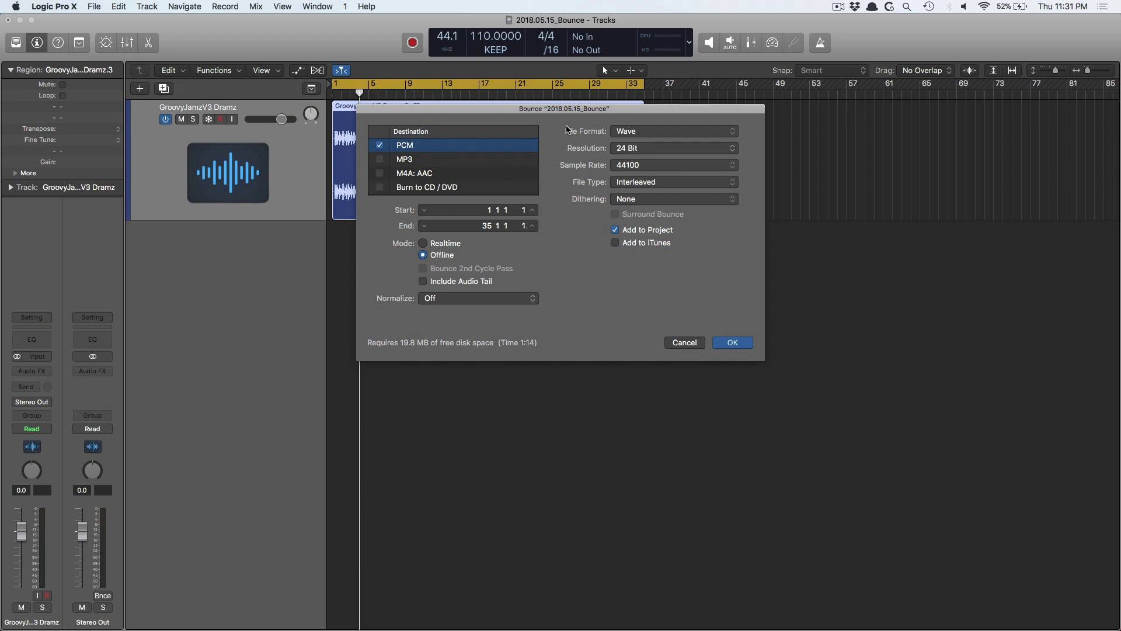
{"action": "left_click", "coordinate": [642, 152]}
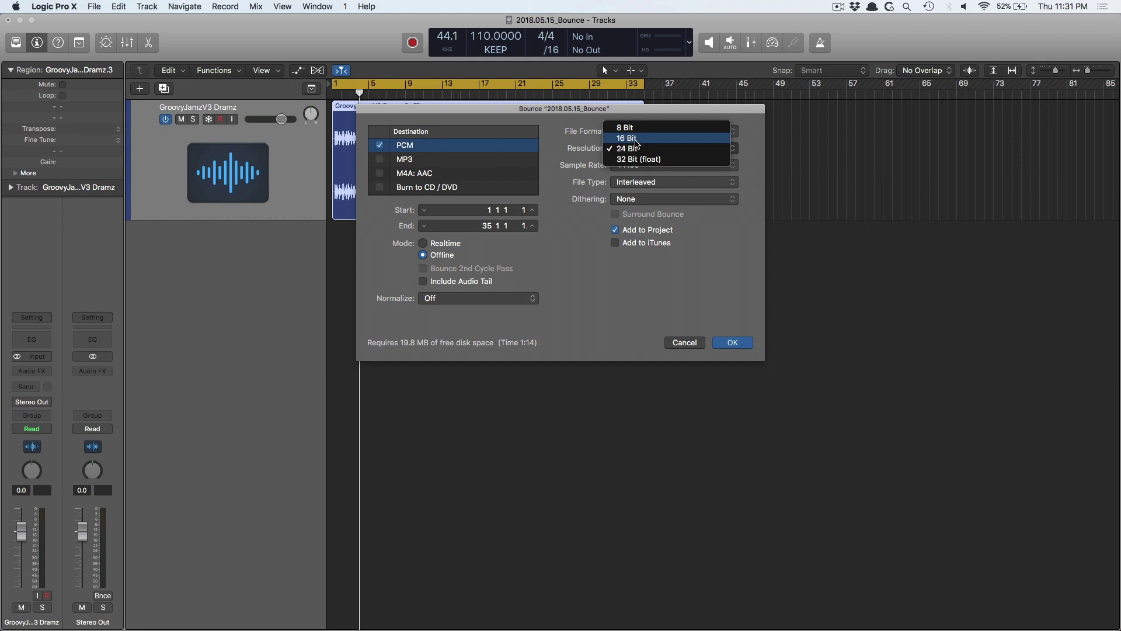
{"action": "left_click", "coordinate": [628, 149]}
{"action": "left_click", "coordinate": [624, 199]}
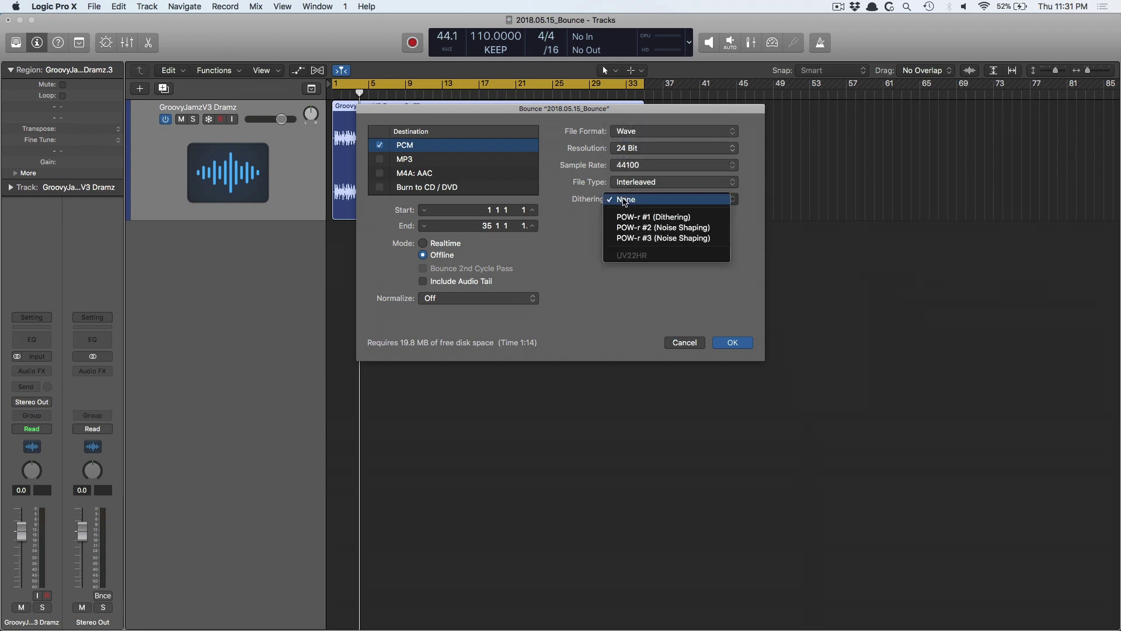
{"action": "left_click", "coordinate": [625, 200]}
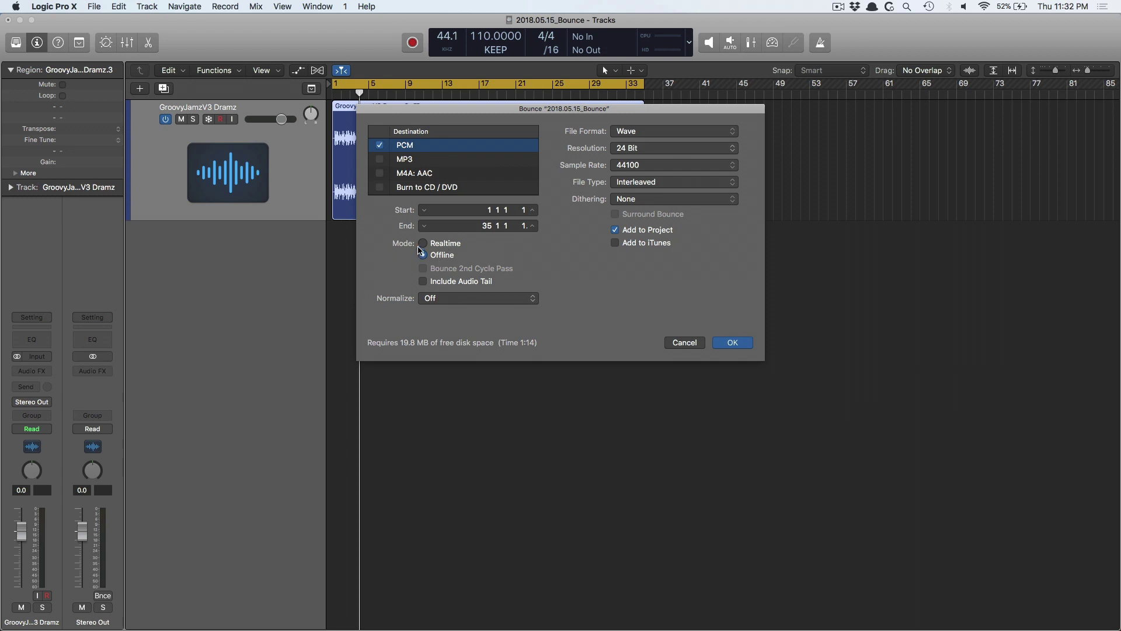
Choose Offline bounce mode, leave Normalize off, and accept the bounce settings
{"action": "left_click", "coordinate": [423, 243]}
{"action": "left_click", "coordinate": [441, 254]}
{"action": "left_click", "coordinate": [439, 300]}
{"action": "left_click", "coordinate": [567, 295]}
{"action": "left_click", "coordinate": [733, 343]}
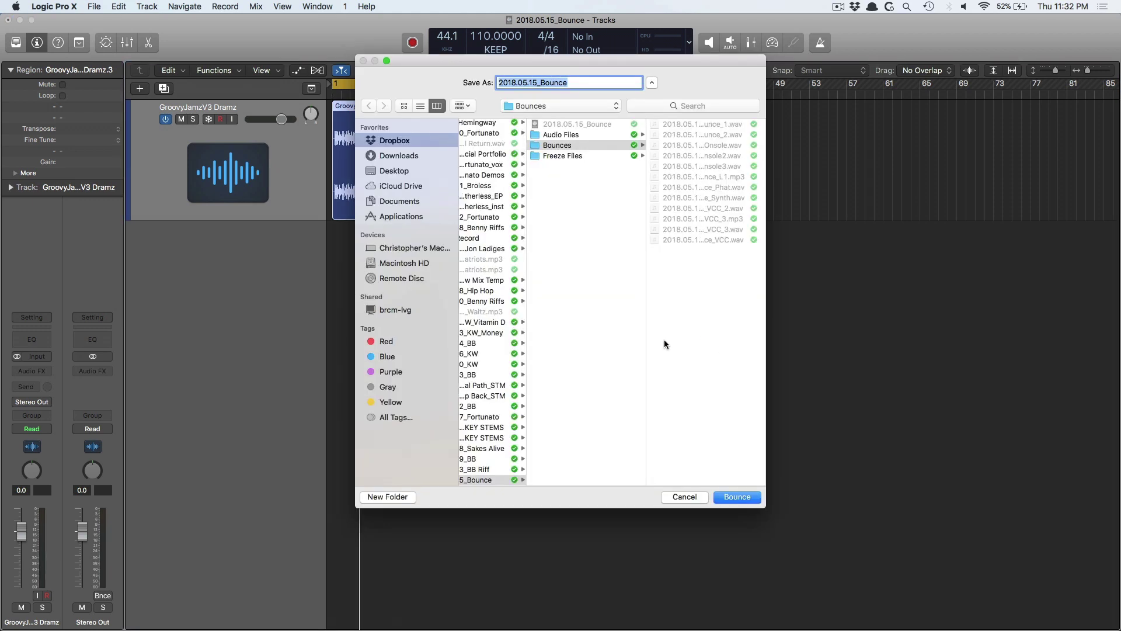
Name the bounce file "2018.Sample 1" and bounce it into the Bounces folder
{"action": "type", "text": "2018"}
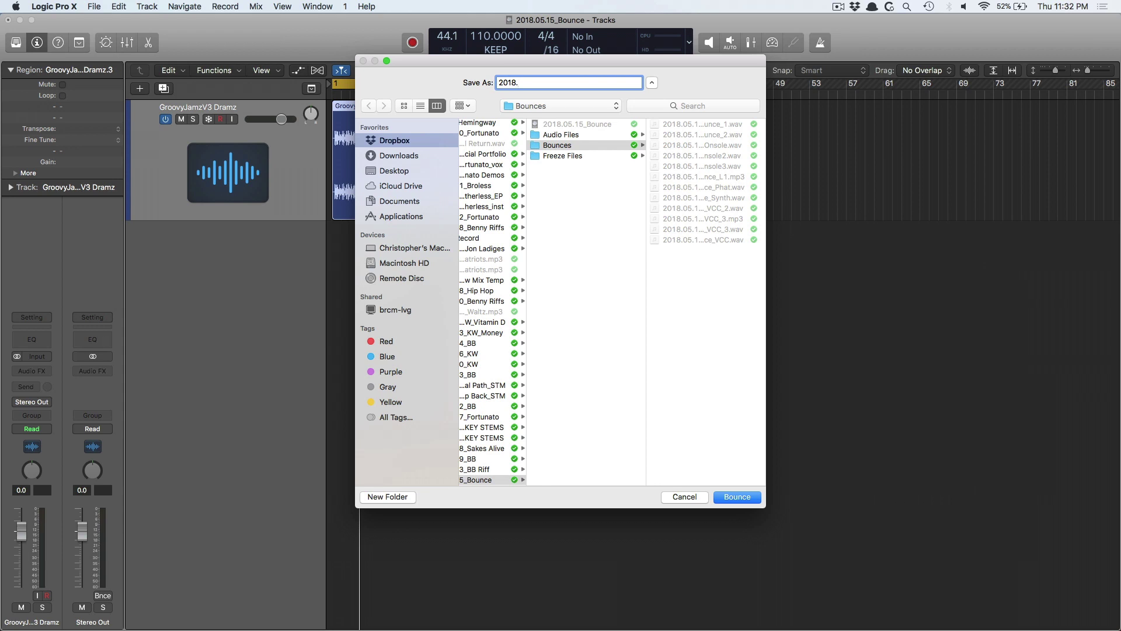
{"action": "type", "text": ".Sample 1"}
{"action": "key", "text": "Return"}
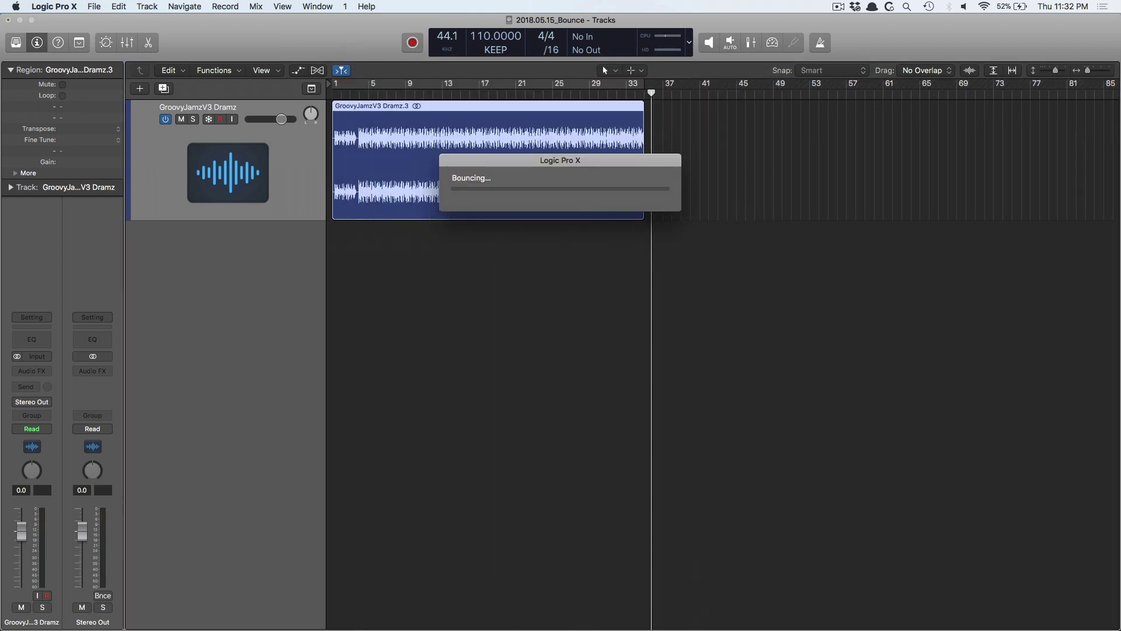
Place the bounced 2018.Sample 1 file from the project's audio files on a new track at bar 1 below the original
{"action": "key", "text": "f"}
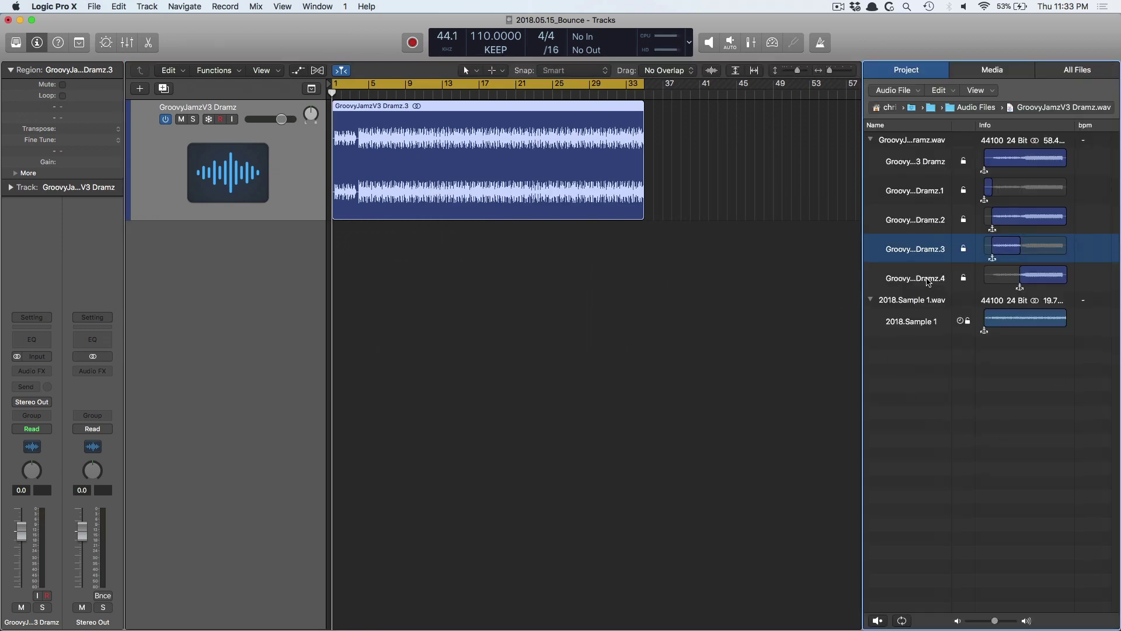
{"action": "left_click_drag", "start_coordinate": [923, 304], "coordinate": [335, 288]}
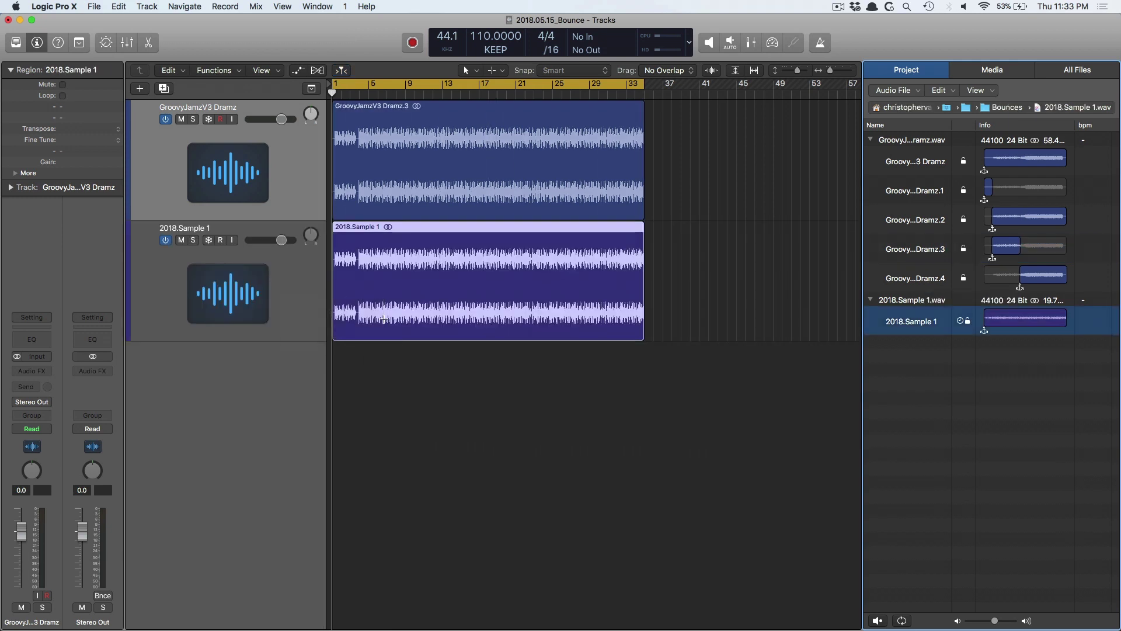
{"action": "key", "text": "f"}
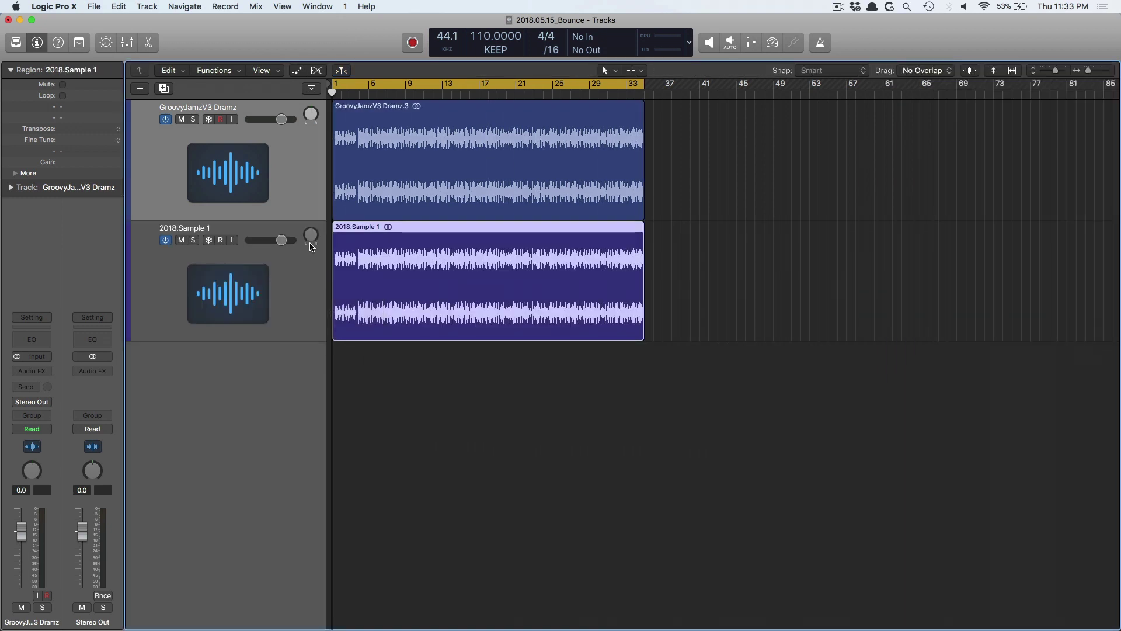
Insert a Gain plug-in on the 2018.Sample 1 track, invert the phase of both channels, and move its window below the tracks
{"action": "left_click", "coordinate": [232, 269]}
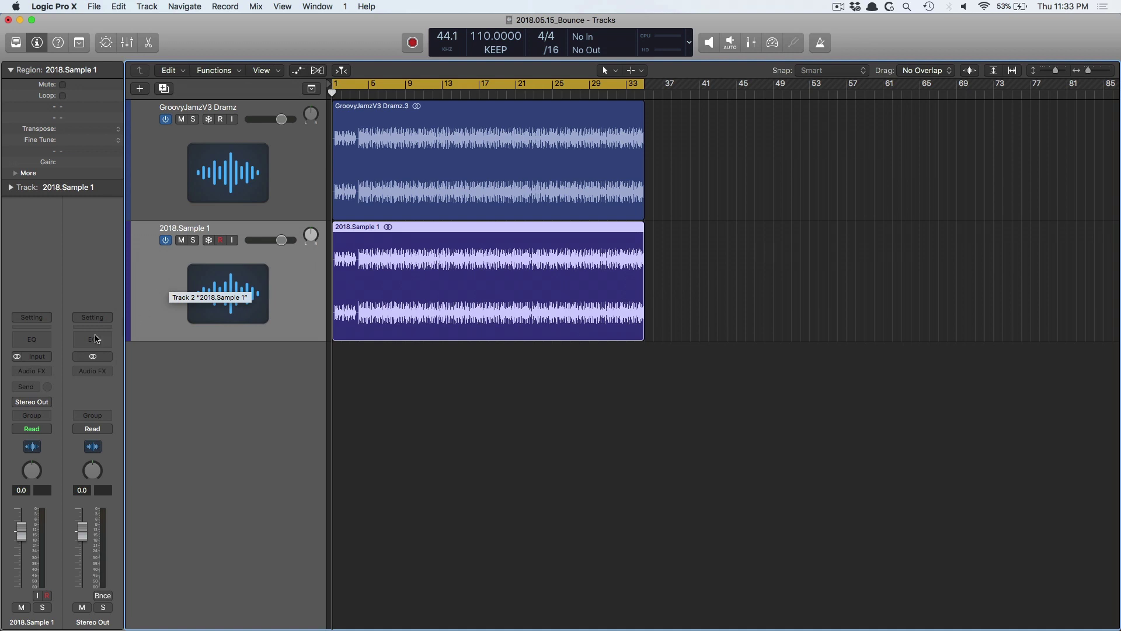
{"action": "left_click", "coordinate": [40, 371]}
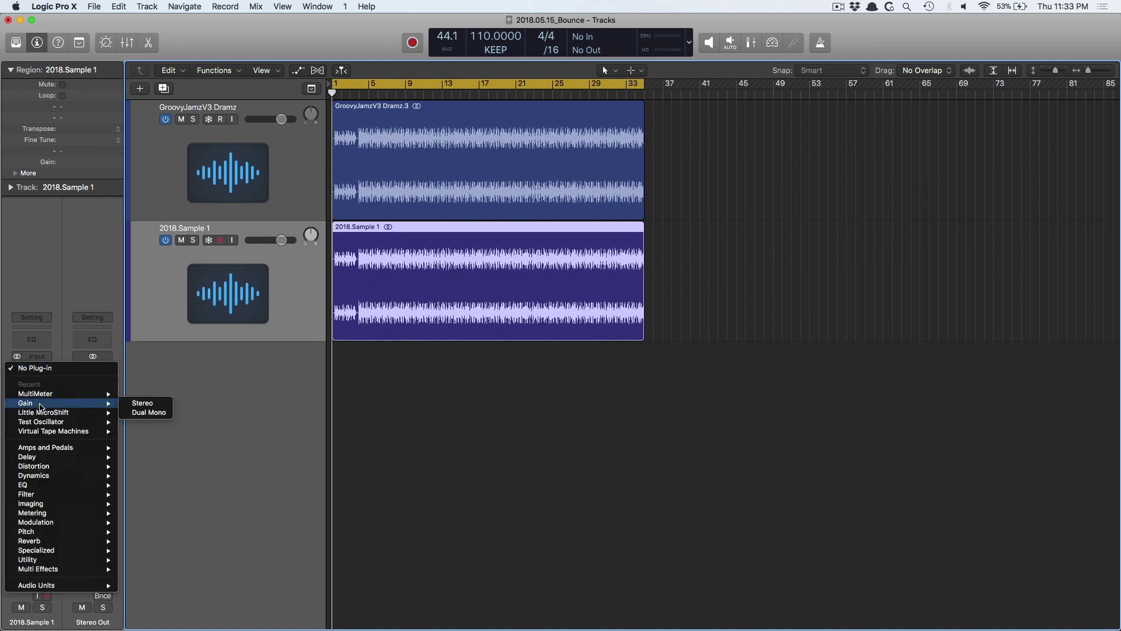
{"action": "left_click", "coordinate": [40, 404]}
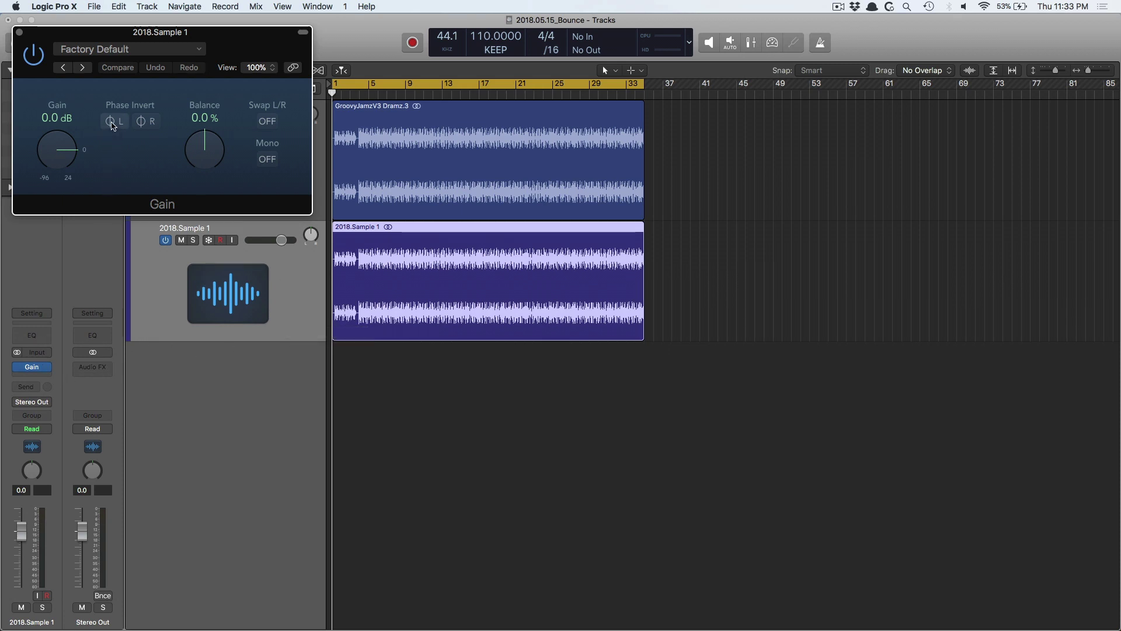
{"action": "left_click", "coordinate": [112, 123]}
{"action": "left_click", "coordinate": [142, 124]}
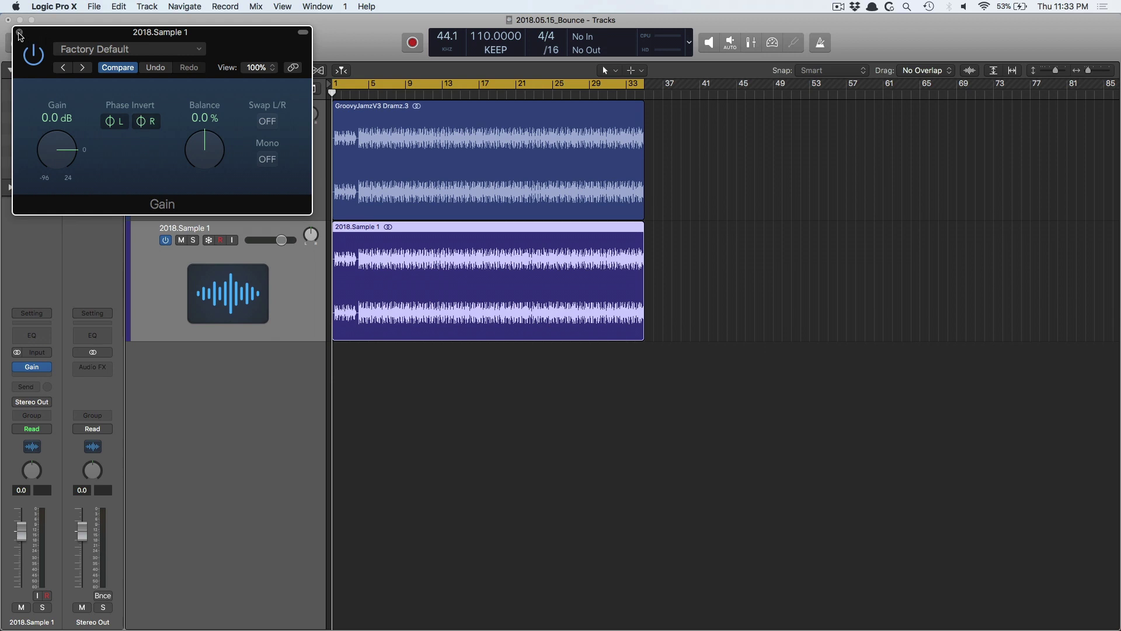
{"action": "left_click_drag", "start_coordinate": [37, 33], "coordinate": [255, 377]}
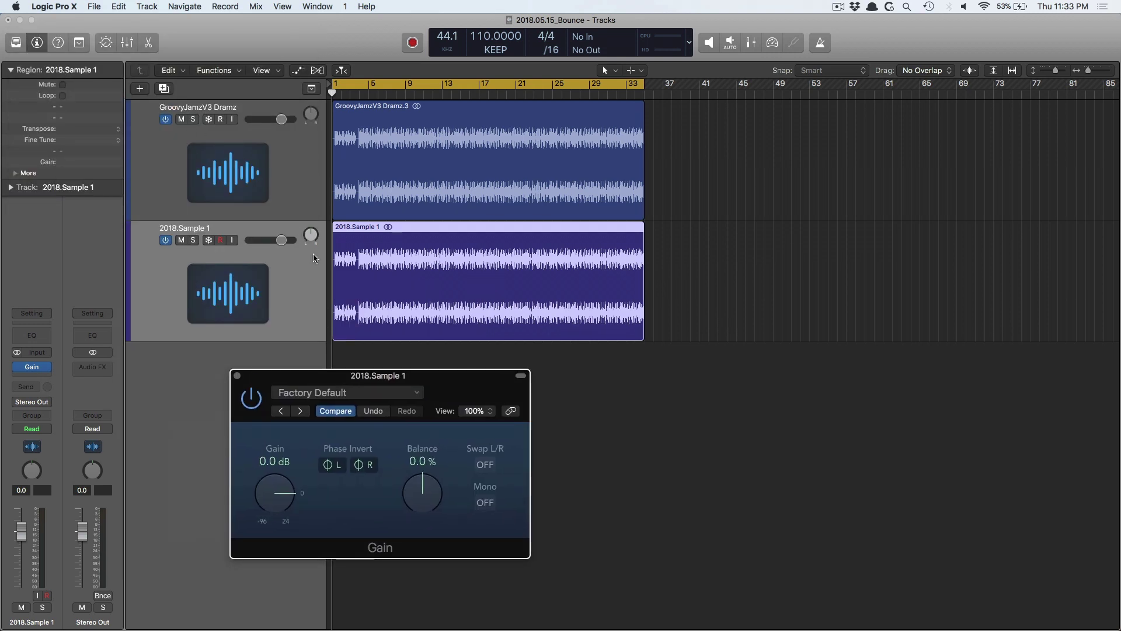
Run a null test with cycling off: play from around bar 5 with the 2018.Sample 1 track muted, and unmute it during playback
{"action": "left_click", "coordinate": [262, 164]}
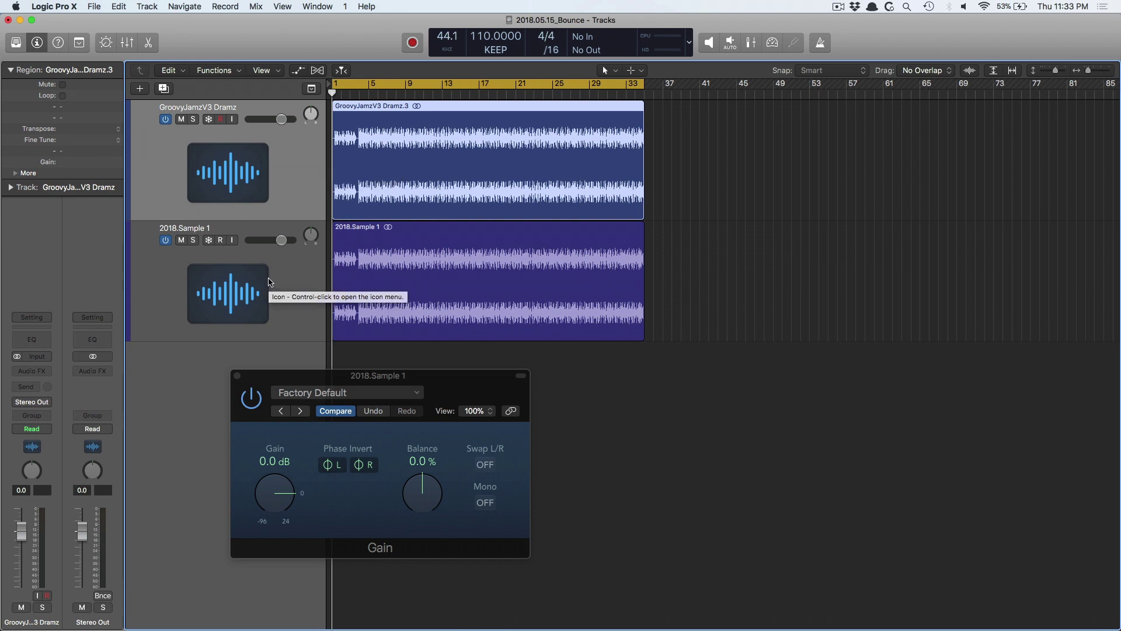
{"action": "left_click", "coordinate": [278, 309]}
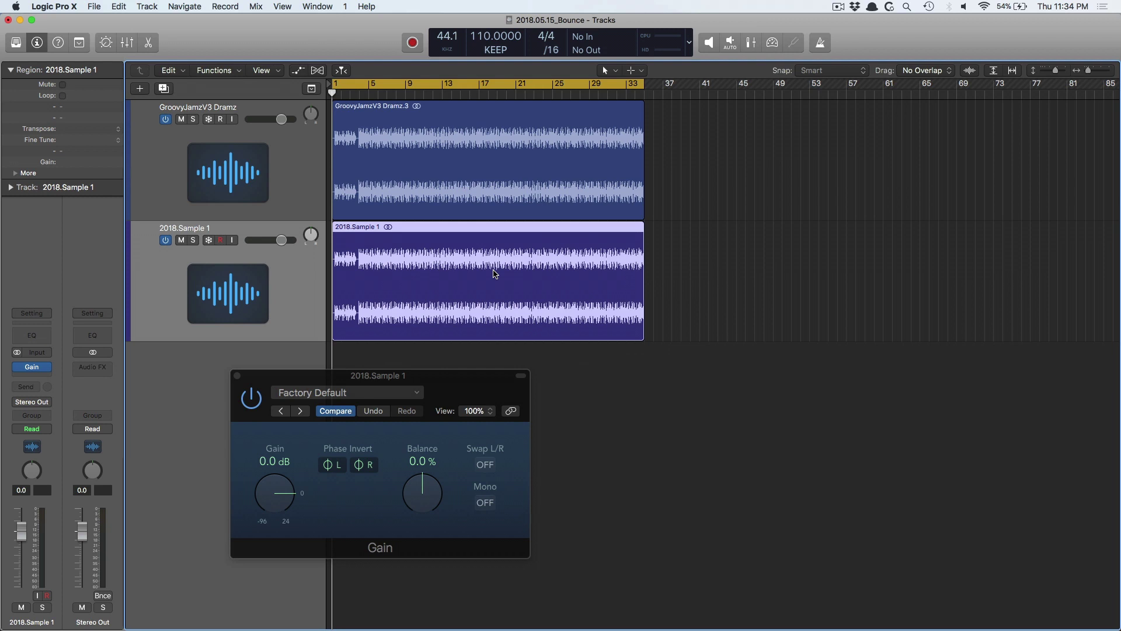
{"action": "left_click", "coordinate": [182, 240]}
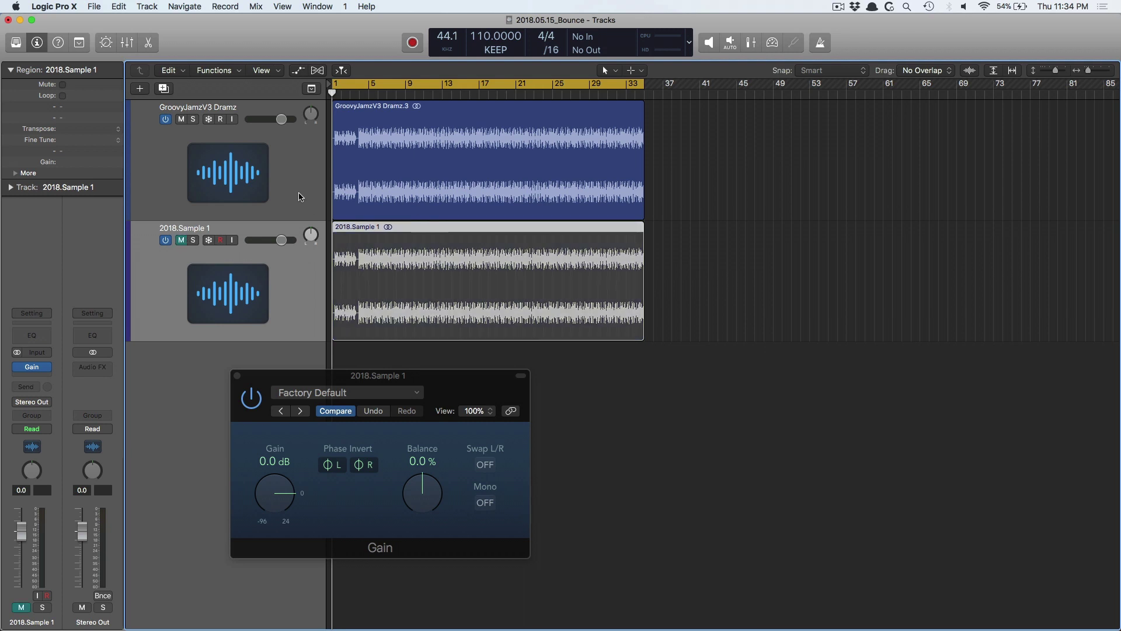
{"action": "key", "text": "c"}
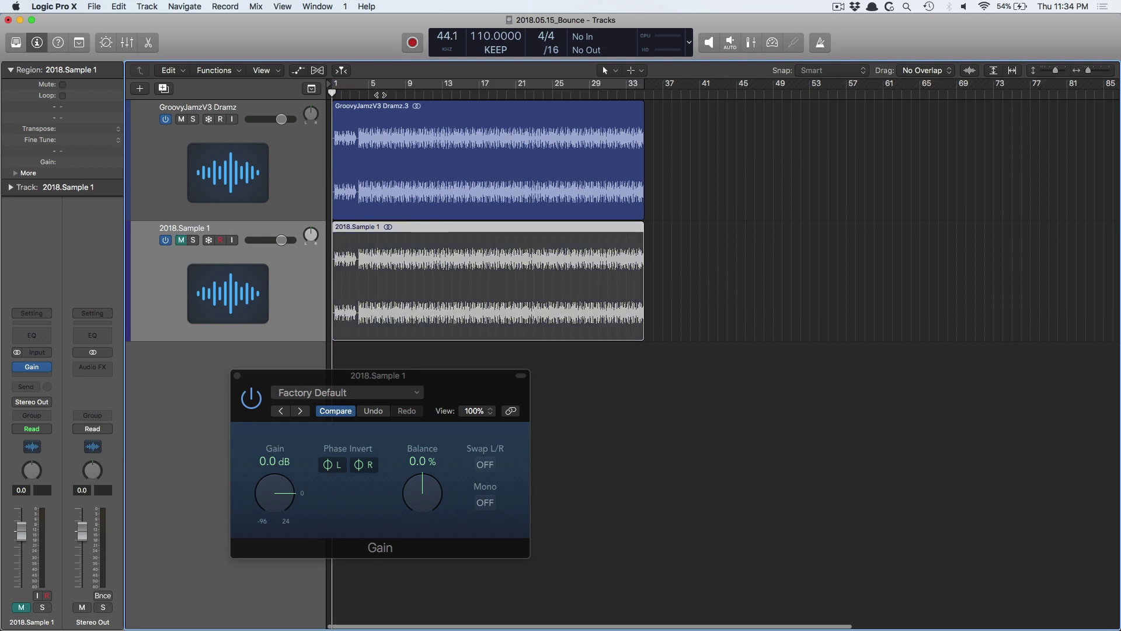
{"action": "left_click", "coordinate": [372, 95]}
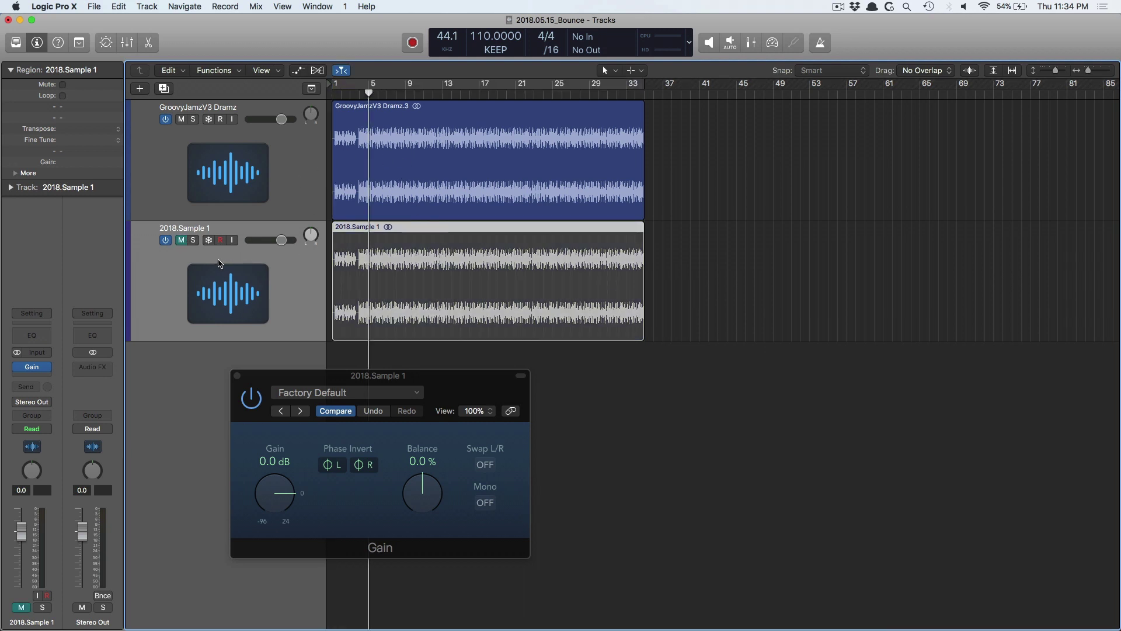
{"action": "key", "text": "space"}
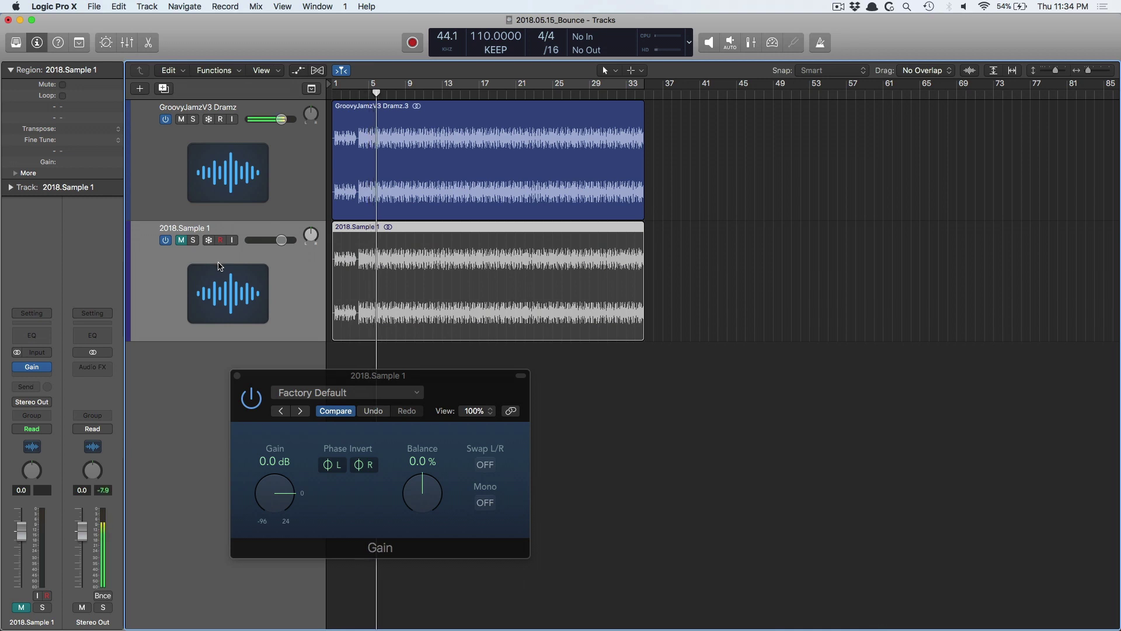
{"action": "left_click", "coordinate": [181, 240]}
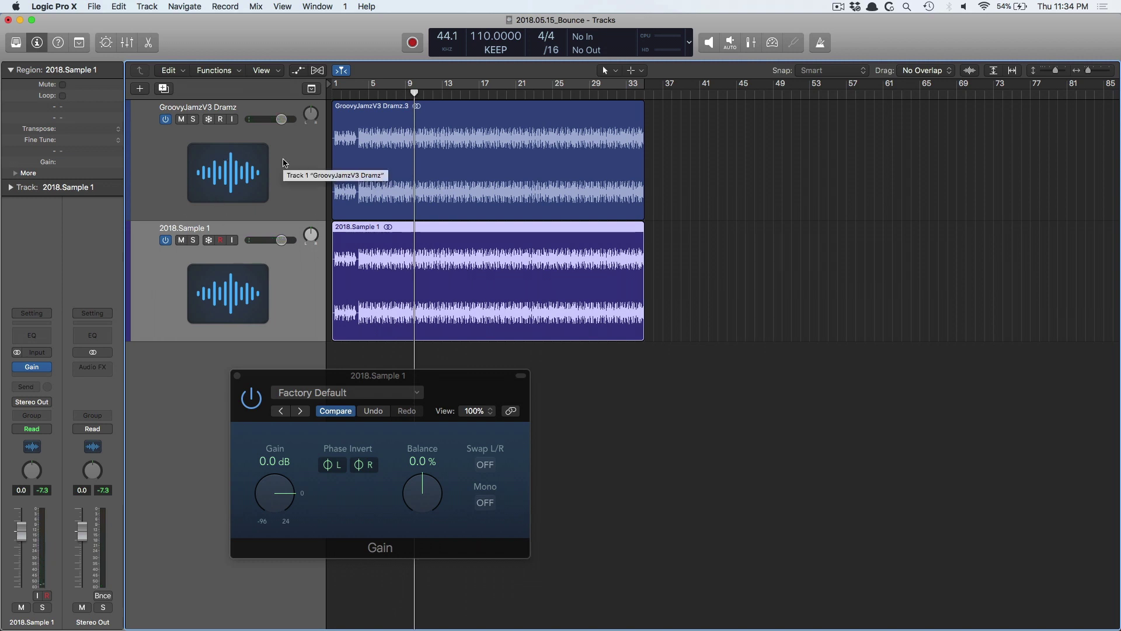
Delete the 2018.Sample 1 region and its track
{"action": "key", "text": "Delete"}
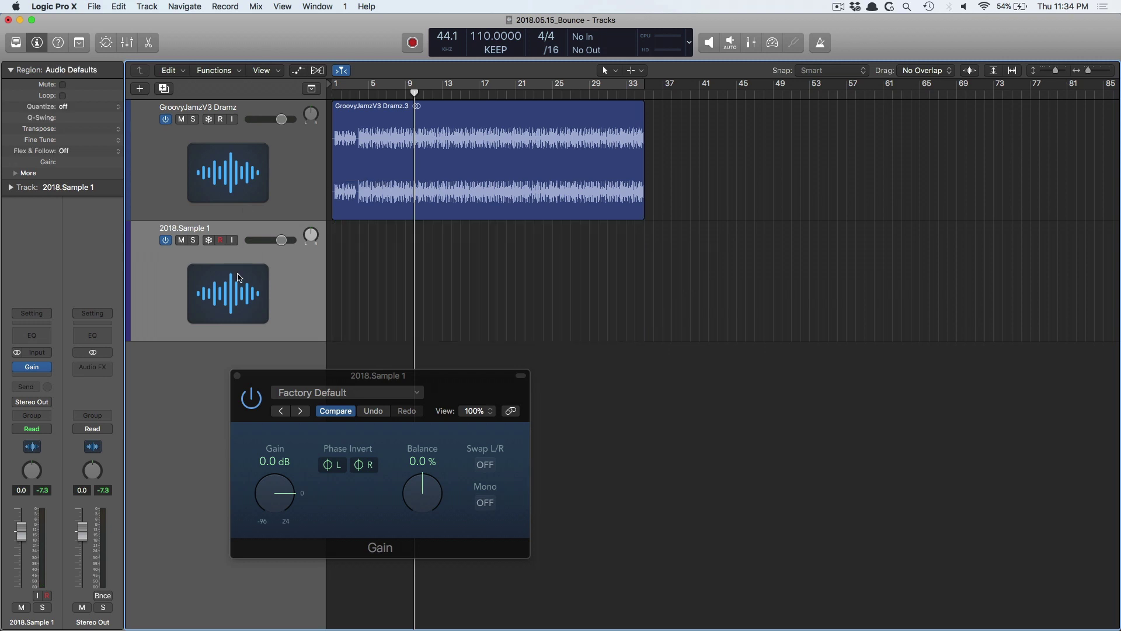
{"action": "key", "text": "super+BackSpace"}
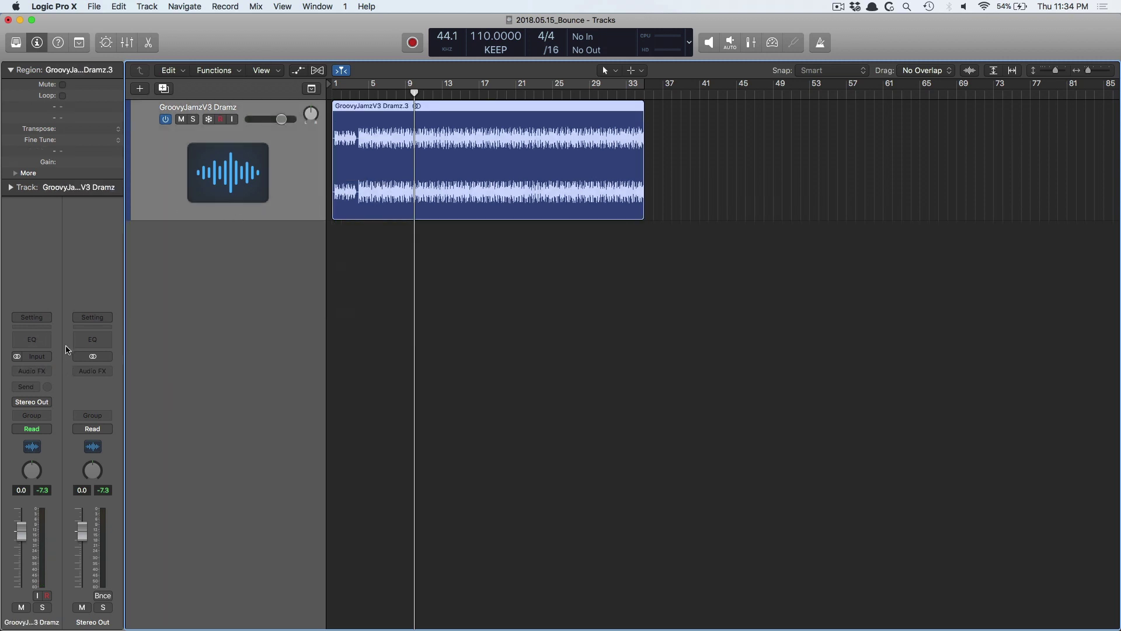
Add a Channel EQ to the GroovyJamzV3 Dramz track and cut its 750 Hz band to -14.5 dB
{"action": "left_click", "coordinate": [31, 339]}
{"action": "left_click_drag", "start_coordinate": [308, 175], "coordinate": [309, 209]}
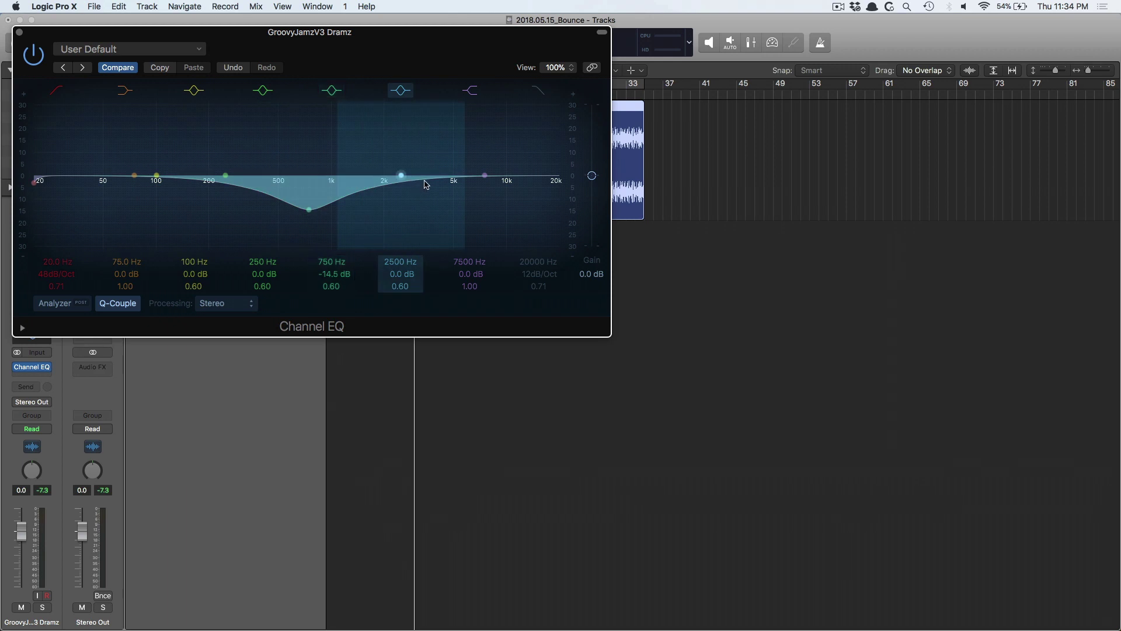
Boost the Channel EQ by 8.5 dB at 2450 Hz, raise its low cut to just under 50 Hz, and add a Classic VCA Compressor
{"action": "left_click_drag", "start_coordinate": [425, 185], "coordinate": [424, 156]}
{"action": "left_click_drag", "start_coordinate": [73, 184], "coordinate": [146, 218]}
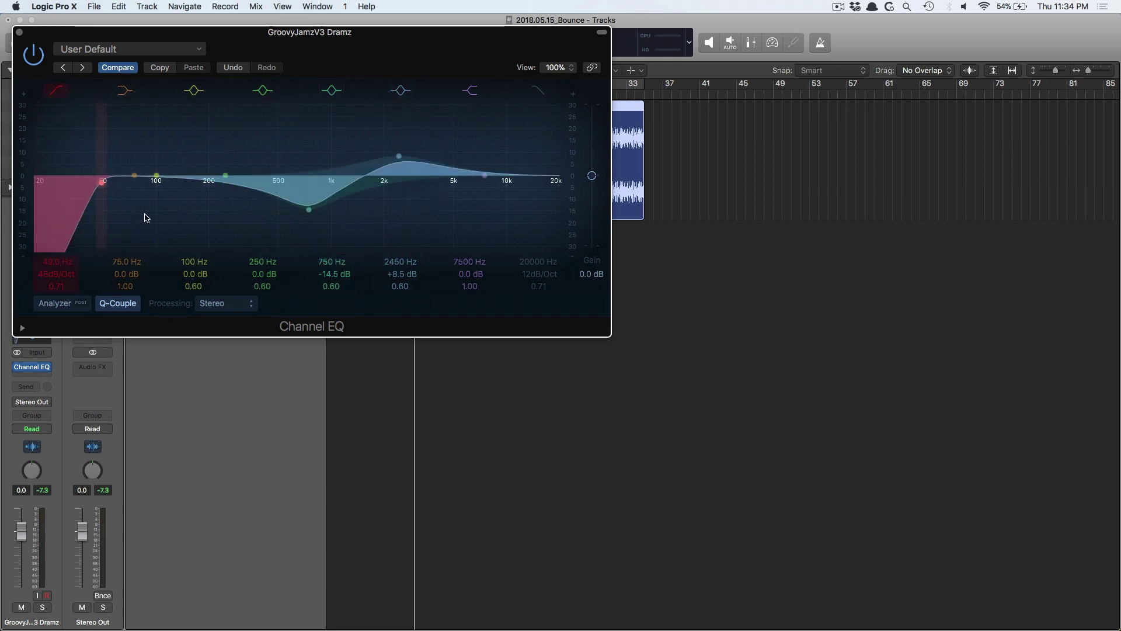
{"action": "left_click", "coordinate": [19, 32]}
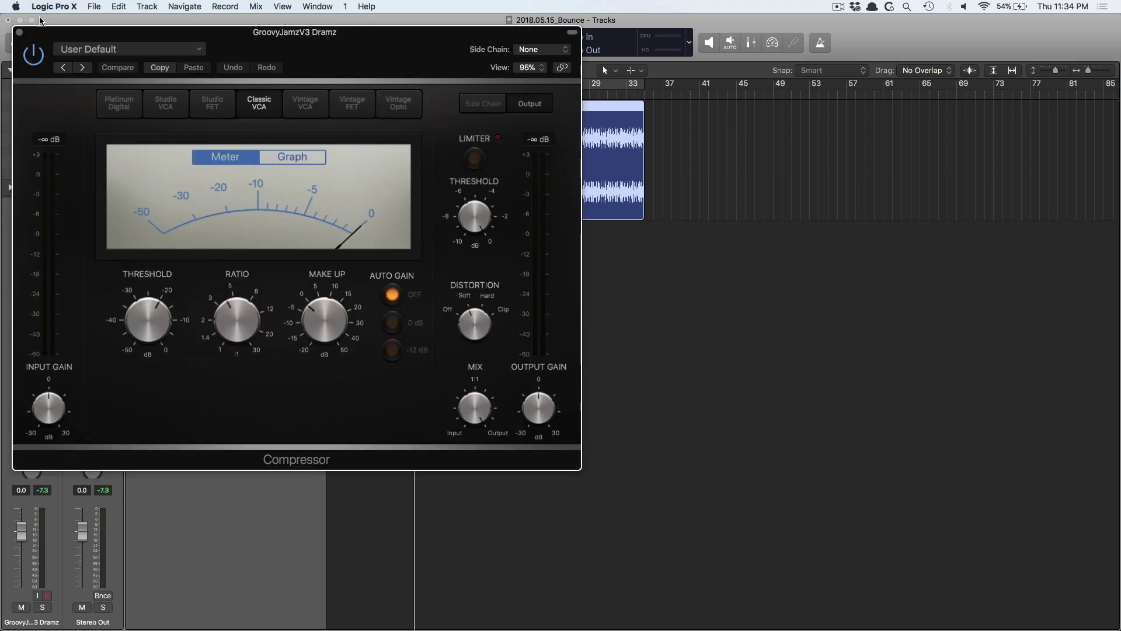
{"action": "left_click", "coordinate": [20, 32]}
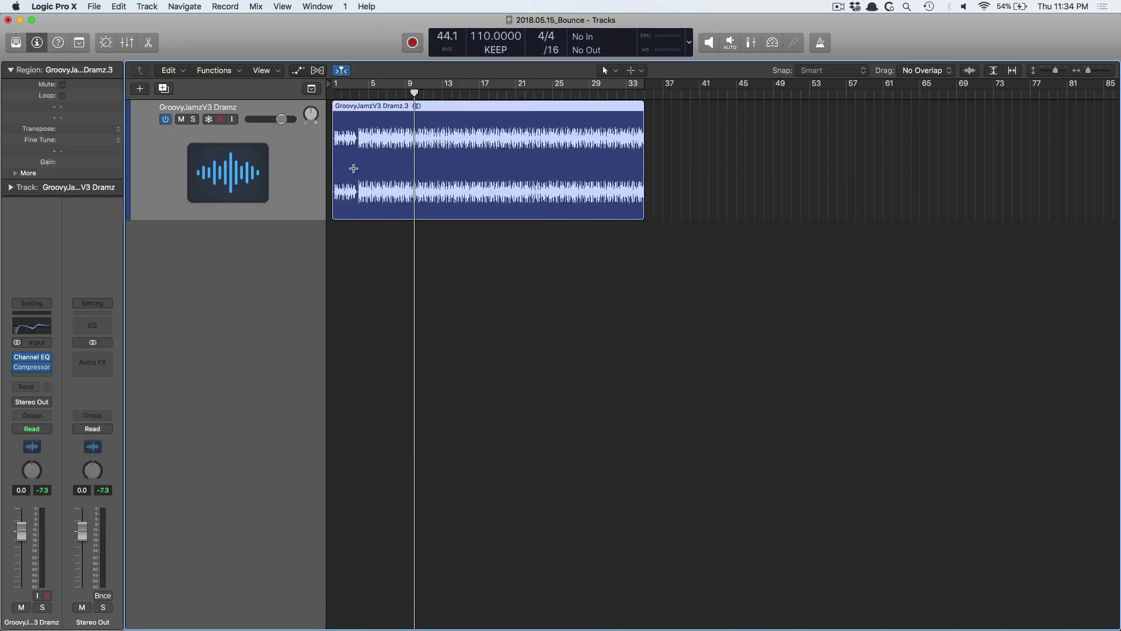
Set the cycle range to the drum region and bounce it offline as a 24-bit, 44100 Hz Wave named 2018.Sample 2, added to the project
{"action": "key", "text": "super+u"}
{"action": "key", "text": "super+b"}
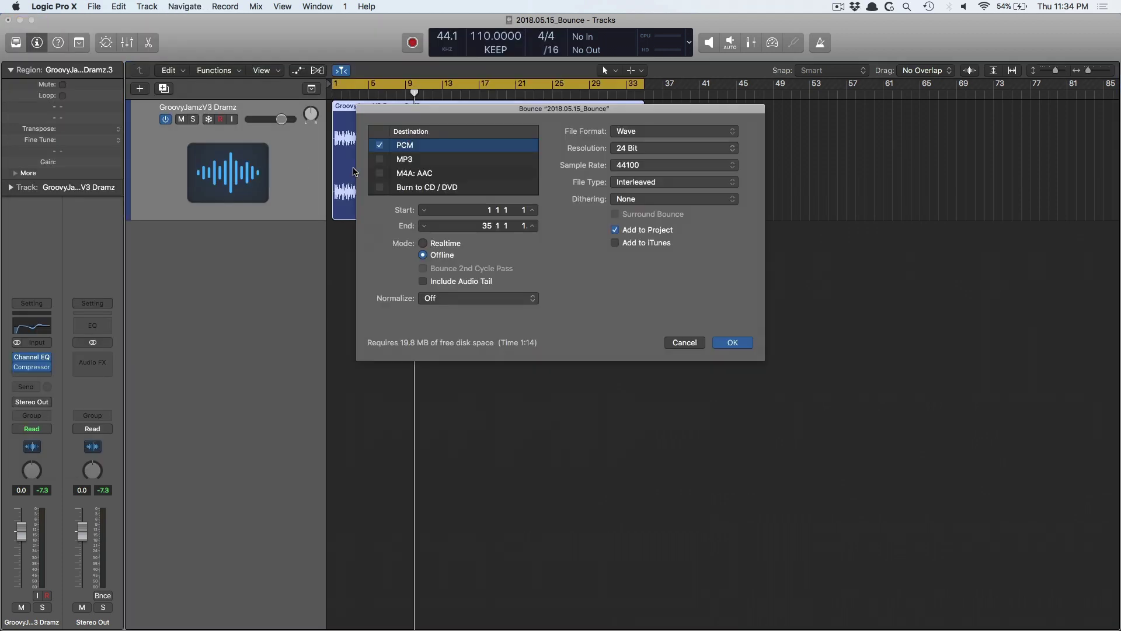
{"action": "key", "text": "Return"}
{"action": "key", "text": "Right"}
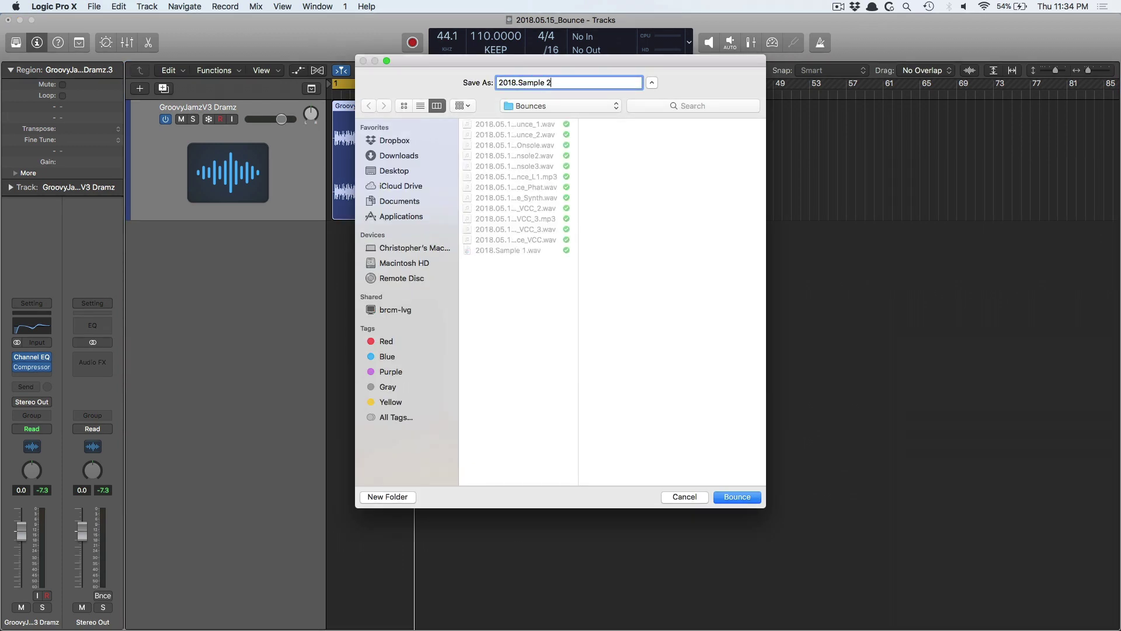
{"action": "key", "text": "Return"}
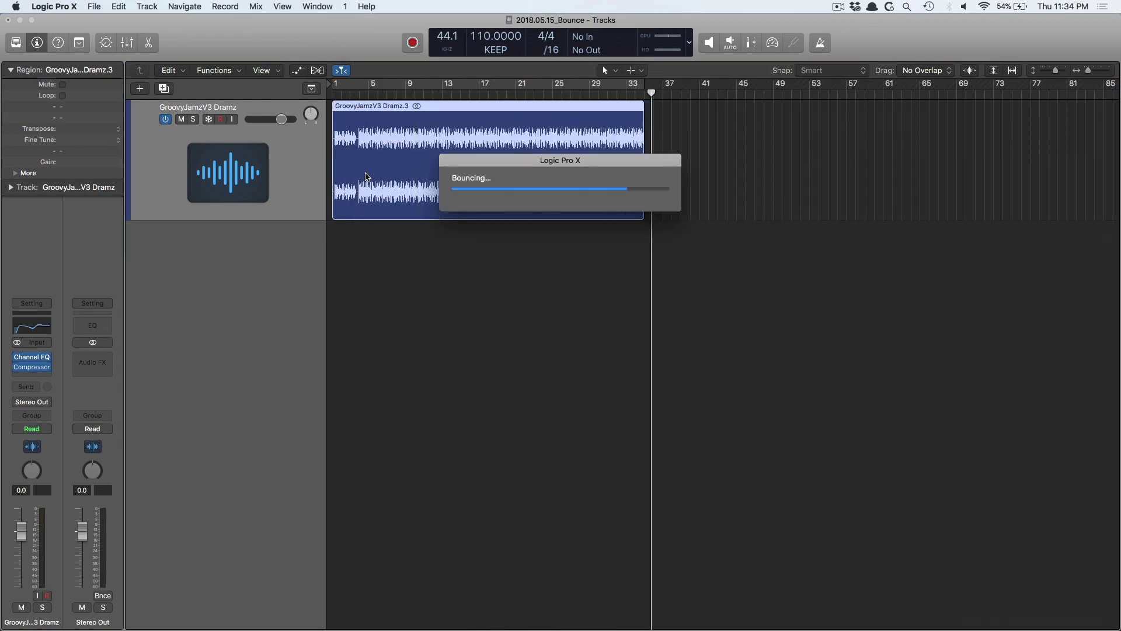
Place the 2018.Sample 2 bounce from the project audio files at bar 1 on a new track below the original
{"action": "key", "text": "f"}
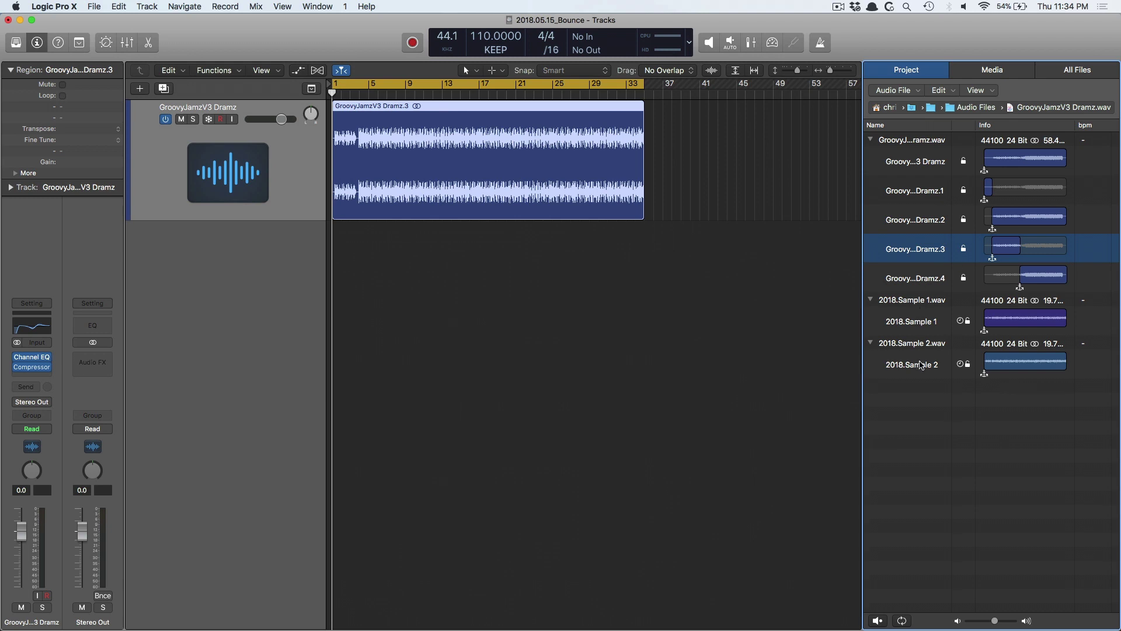
{"action": "left_click_drag", "start_coordinate": [921, 366], "coordinate": [333, 255]}
{"action": "key", "text": "f"}
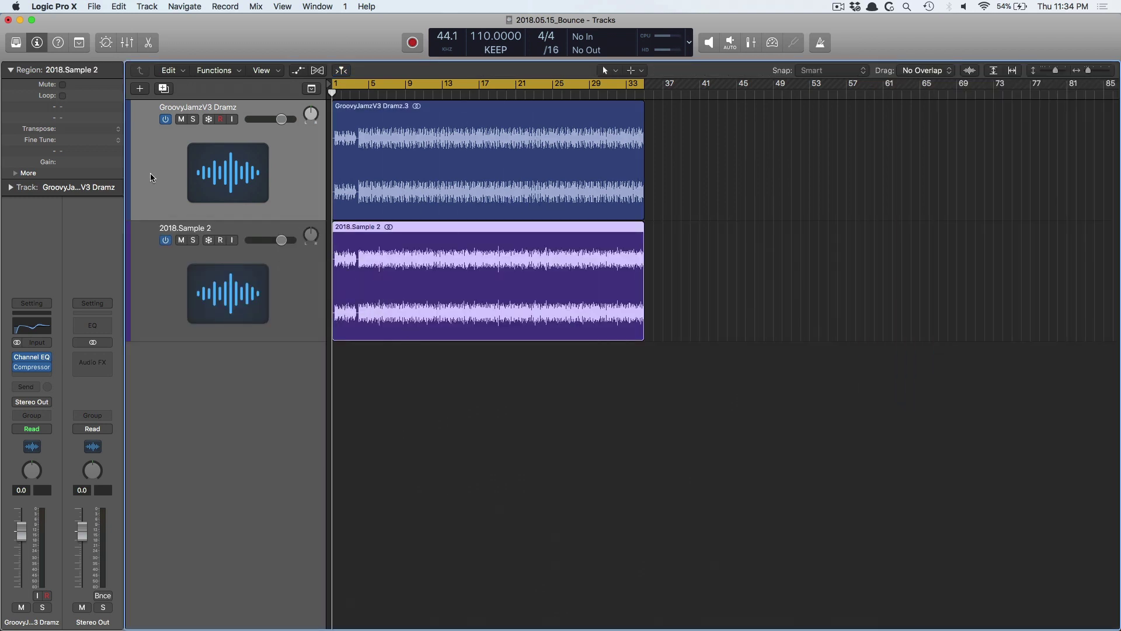
Insert a Gain plug-in on the 2018.Sample 2 track and invert the phase of both channels
{"action": "left_click", "coordinate": [194, 298]}
{"action": "left_click", "coordinate": [45, 372]}
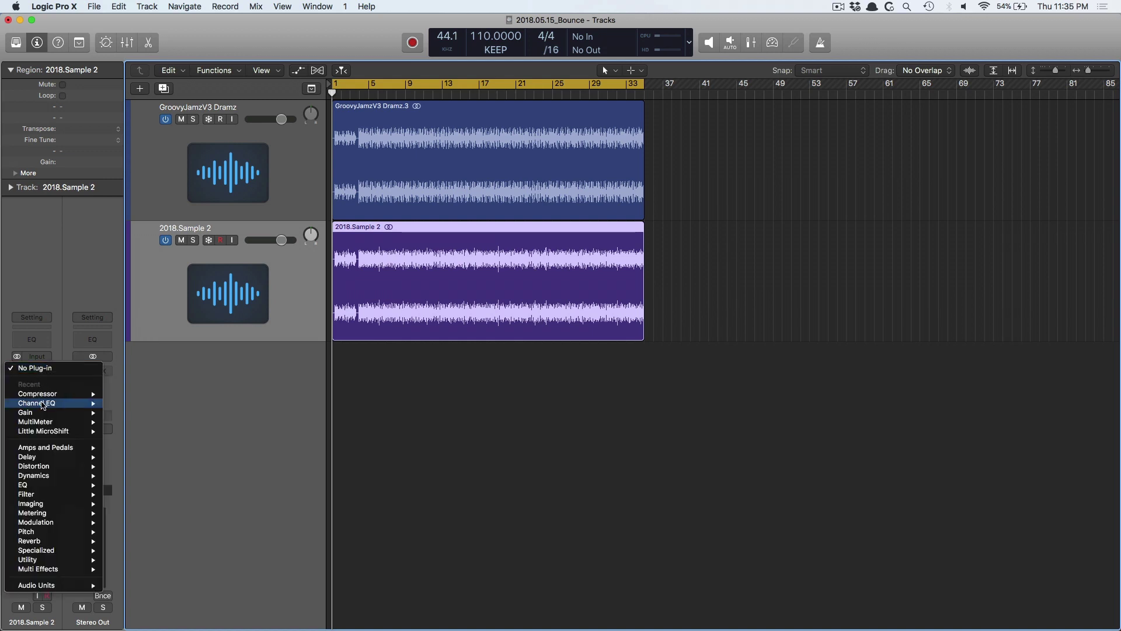
{"action": "mouse_move", "coordinate": [41, 412]}
{"action": "left_click", "coordinate": [120, 413]}
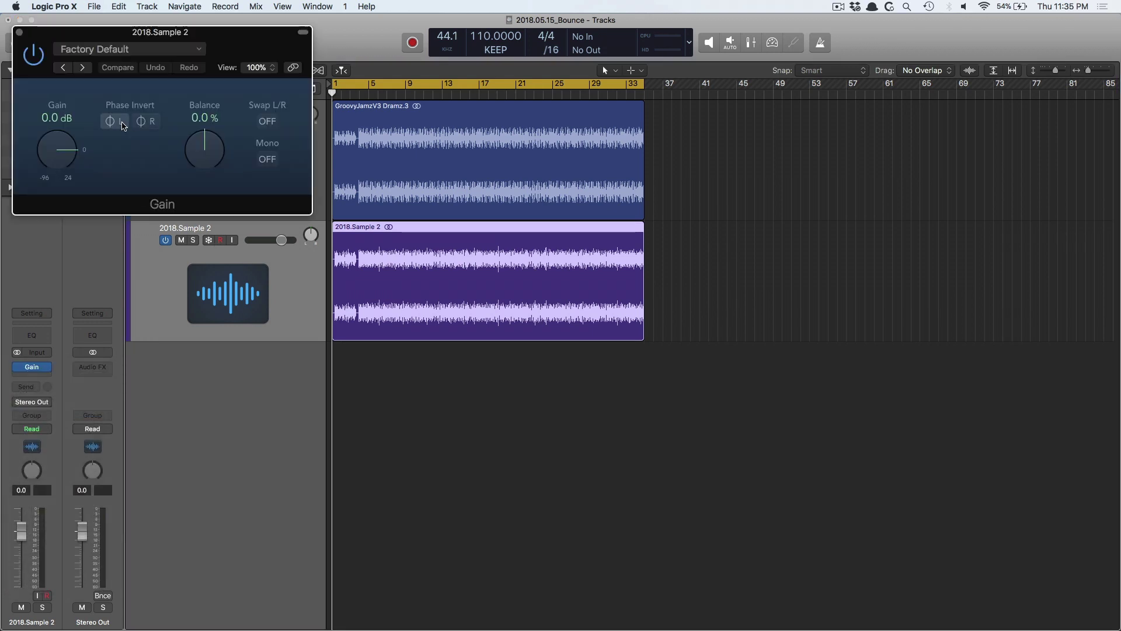
{"action": "left_click", "coordinate": [123, 125]}
{"action": "left_click", "coordinate": [145, 123]}
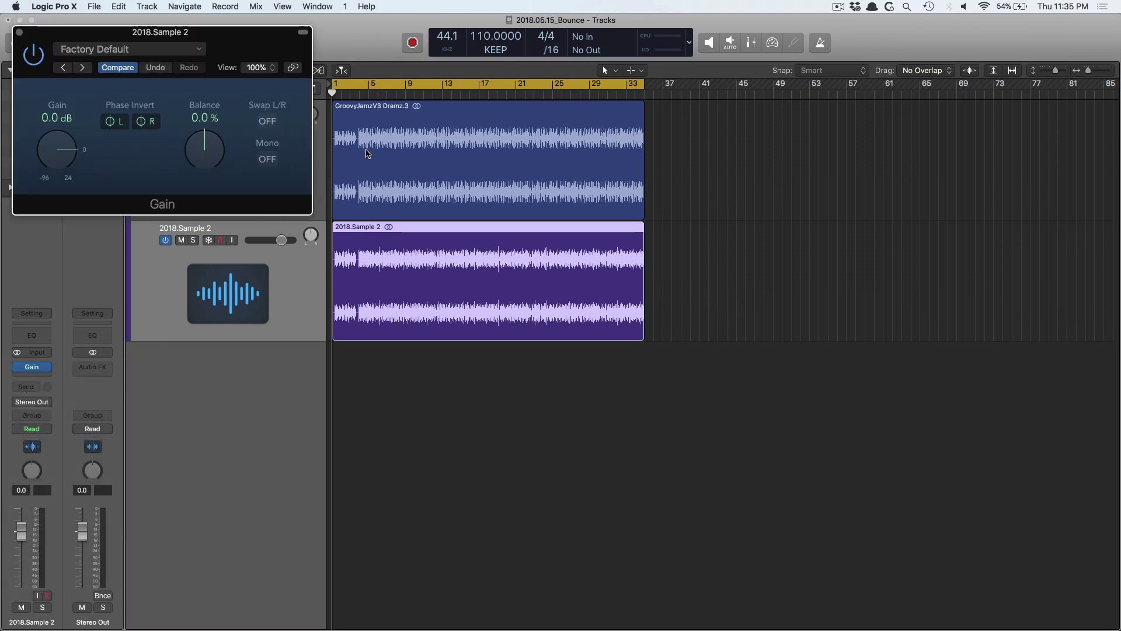
Run a null test of both tracks from around bar 7 with cycling off, and close the Gain window
{"action": "key", "text": "c"}
{"action": "left_click", "coordinate": [387, 95]}
{"action": "key", "text": "space"}
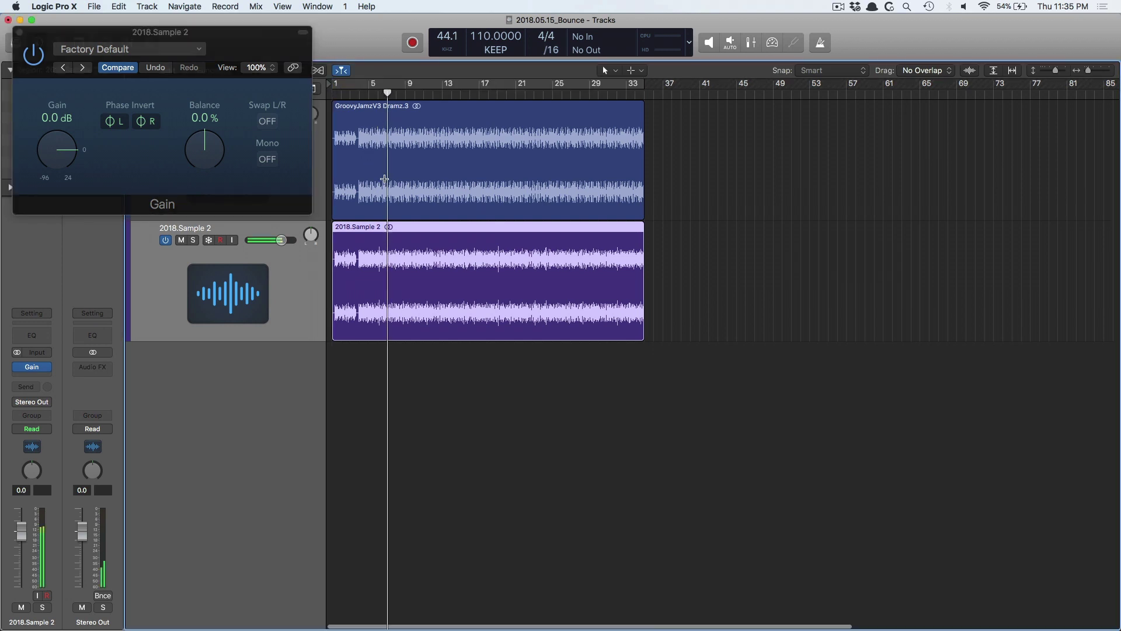
{"action": "left_click_drag", "start_coordinate": [81, 41], "coordinate": [587, 391]}
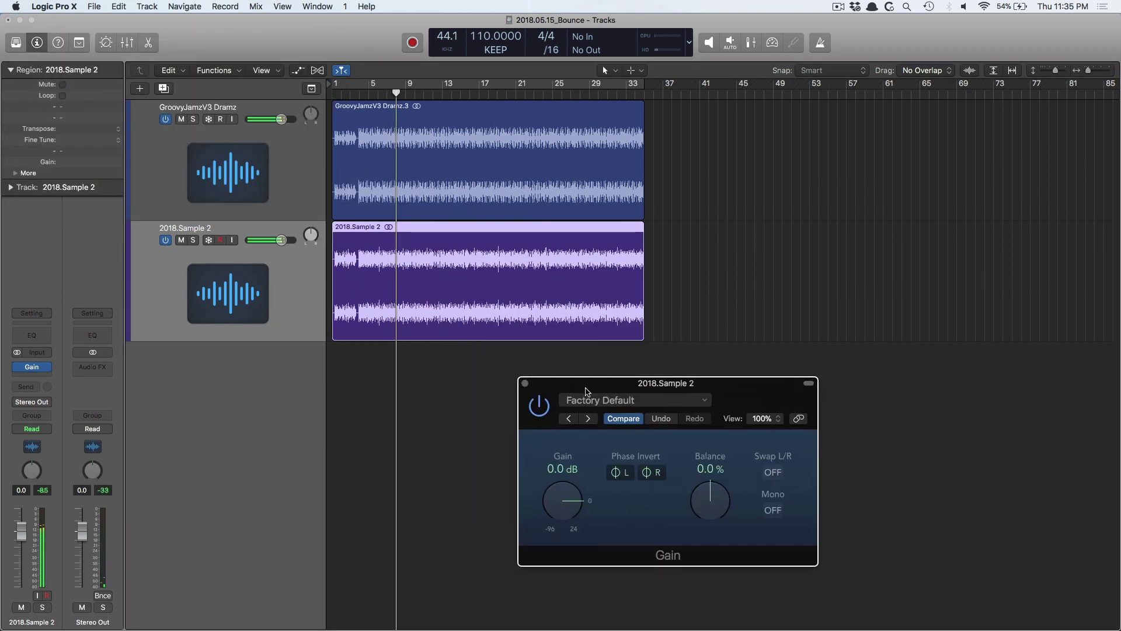
{"action": "left_click", "coordinate": [525, 384]}
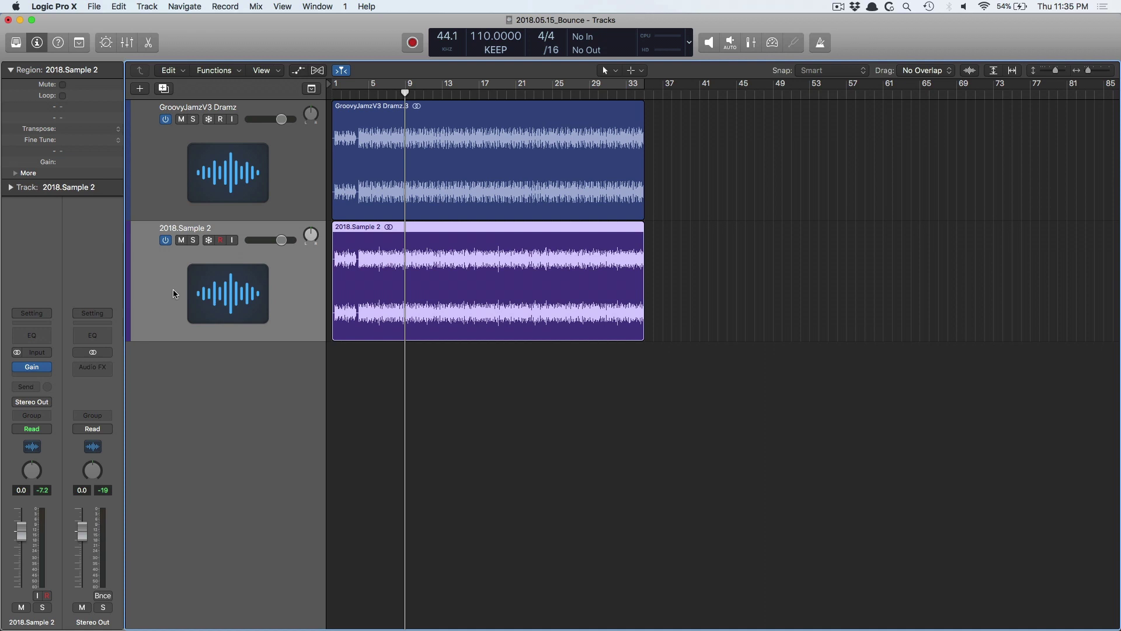
Delete the 2018.Sample 2 region and its track
{"action": "key", "text": "Delete"}
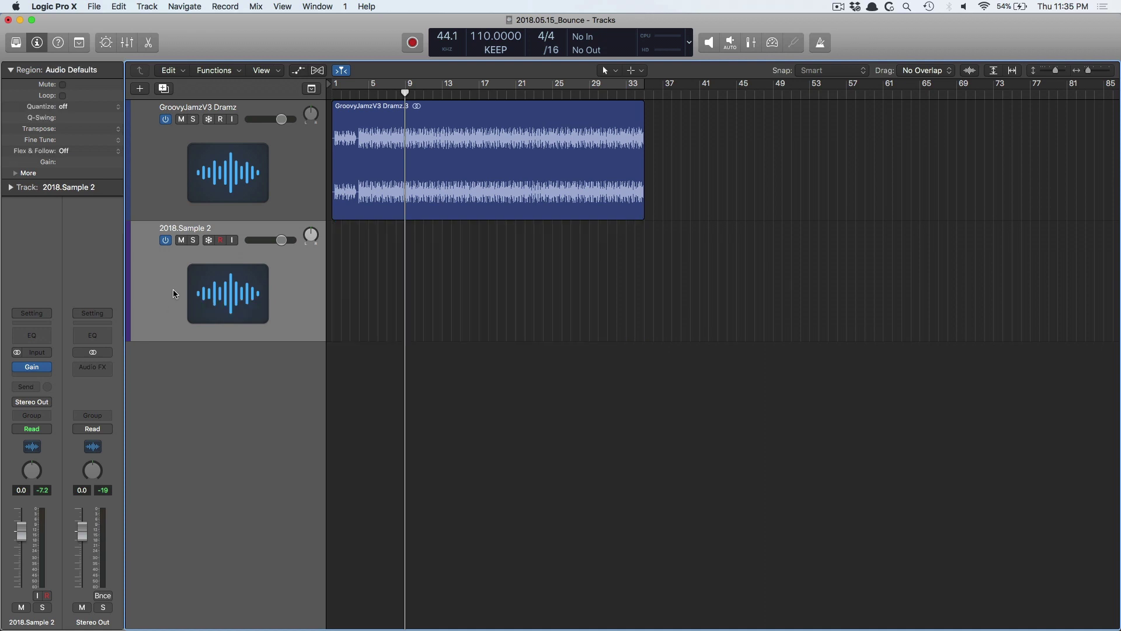
{"action": "key", "text": "super+BackSpace"}
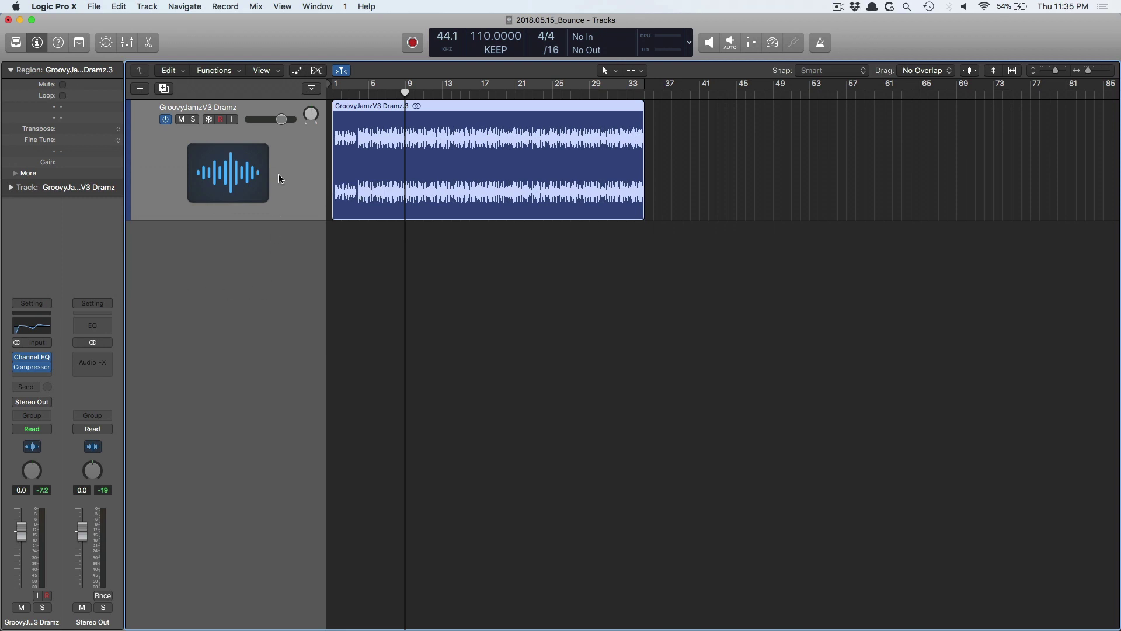
Create a Rock Drummer track routed to Output 1 + 2 and delete the GroovyJamzV3 Dramz track
{"action": "key", "text": "alt+super+n"}
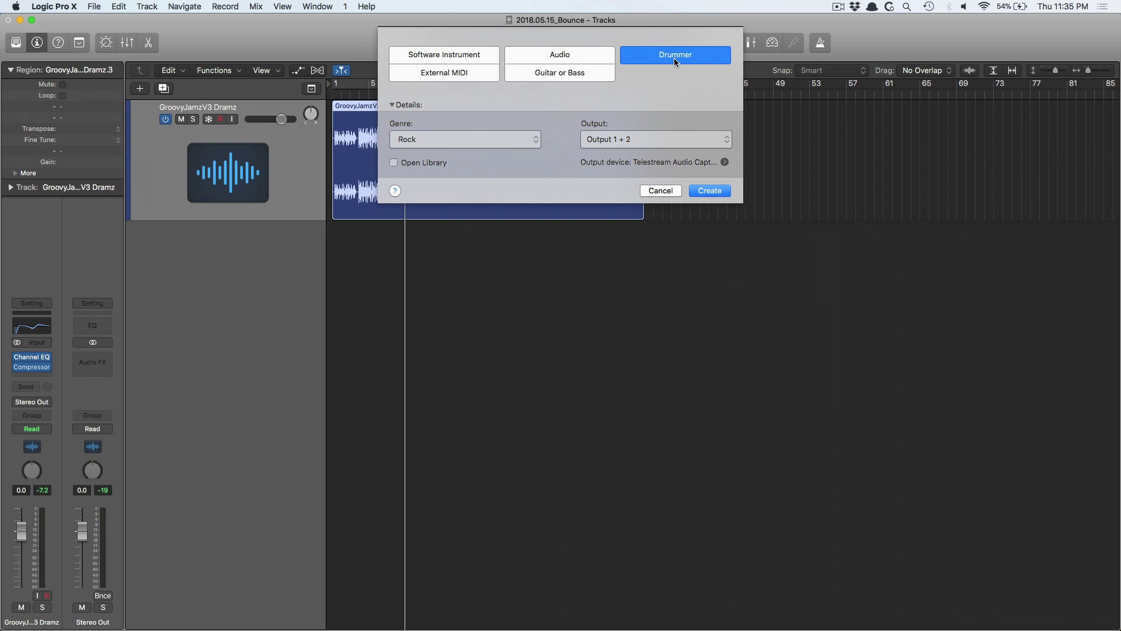
{"action": "left_click", "coordinate": [709, 190]}
{"action": "left_click", "coordinate": [253, 164]}
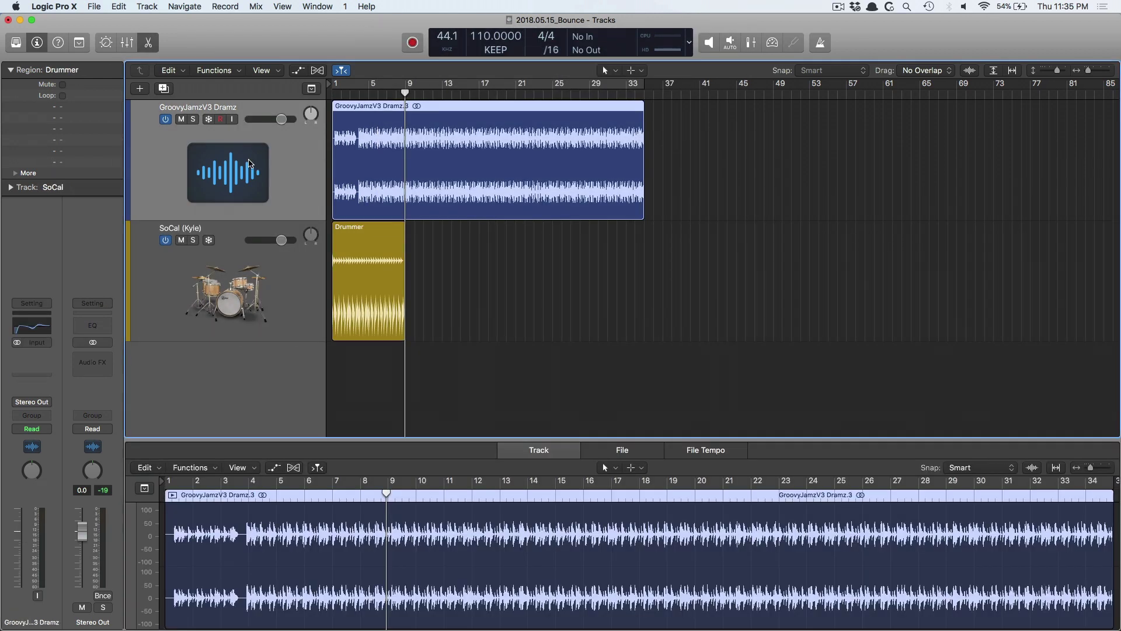
{"action": "key", "text": "super+BackSpace"}
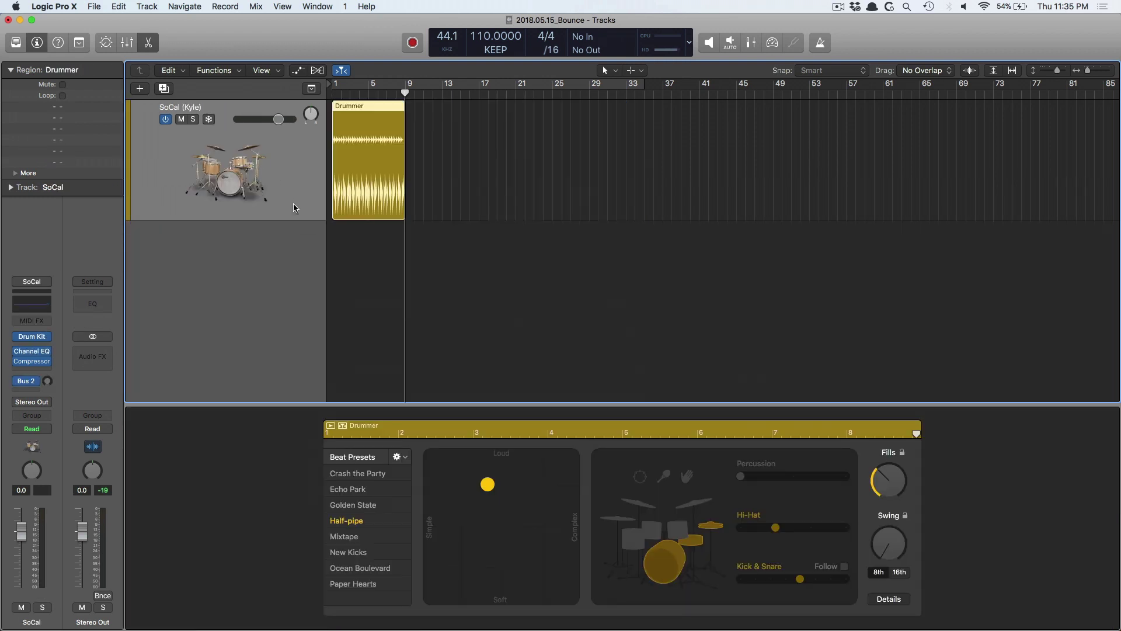
Create a second Drummer track with the Rock genre and Output 1 + 2
{"action": "key", "text": "alt+super+n"}
{"action": "key", "text": "Return"}
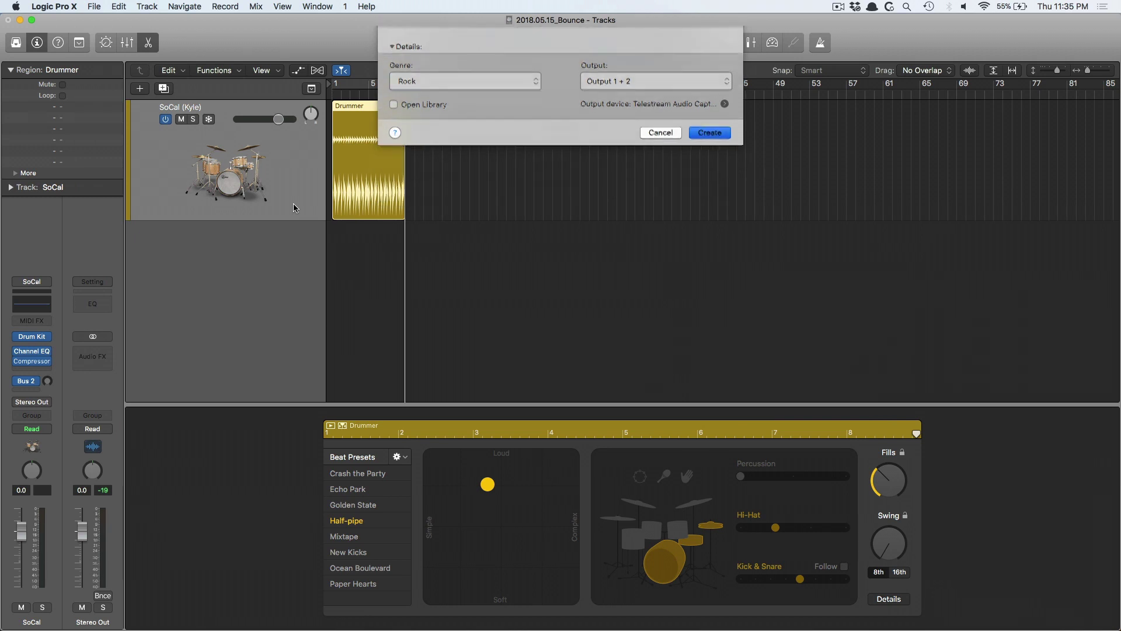
{"action": "left_click", "coordinate": [348, 199], "text": "ctrl+alt"}
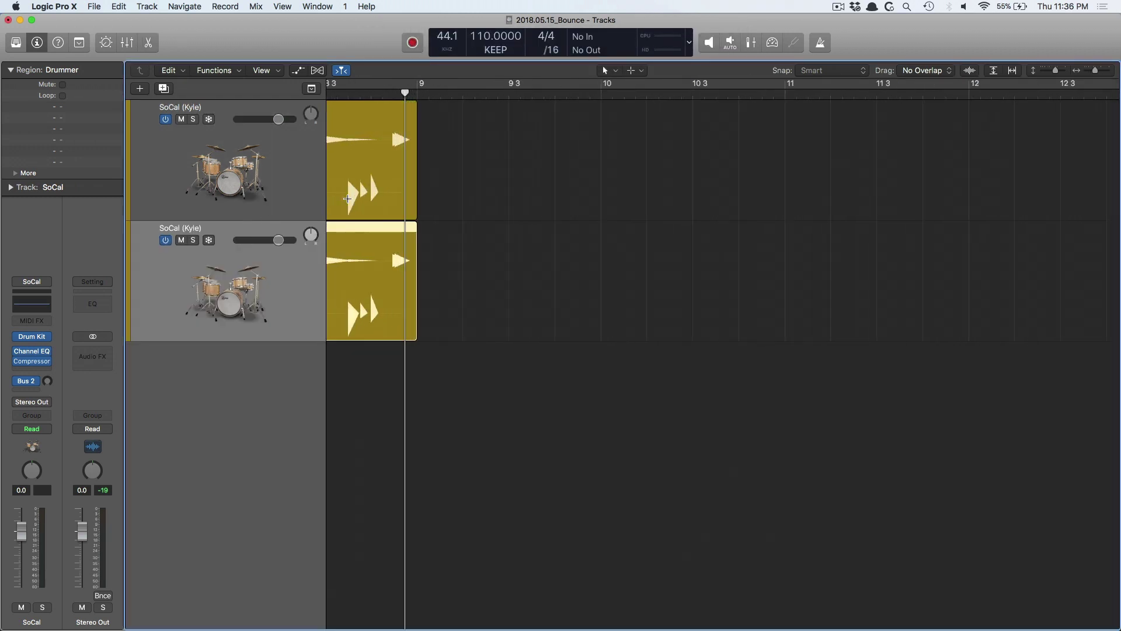
Play the two SoCal drum tracks soloed one after the other to compare them, and turn solo off
{"action": "left_click", "coordinate": [193, 119]}
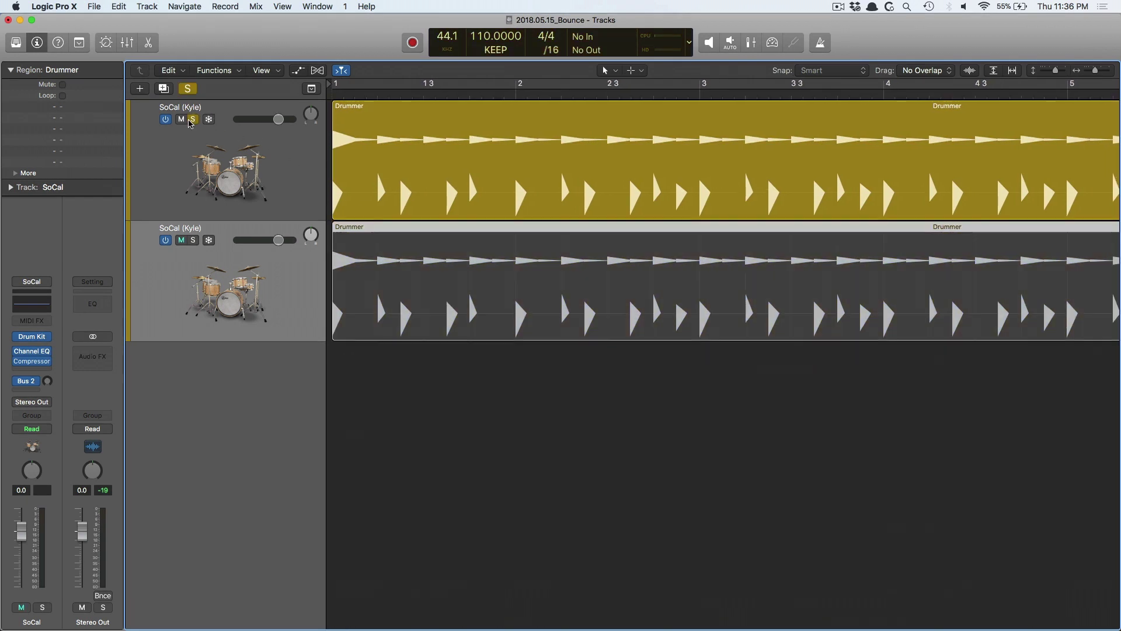
{"action": "key", "text": "space"}
{"action": "left_click", "coordinate": [232, 150]}
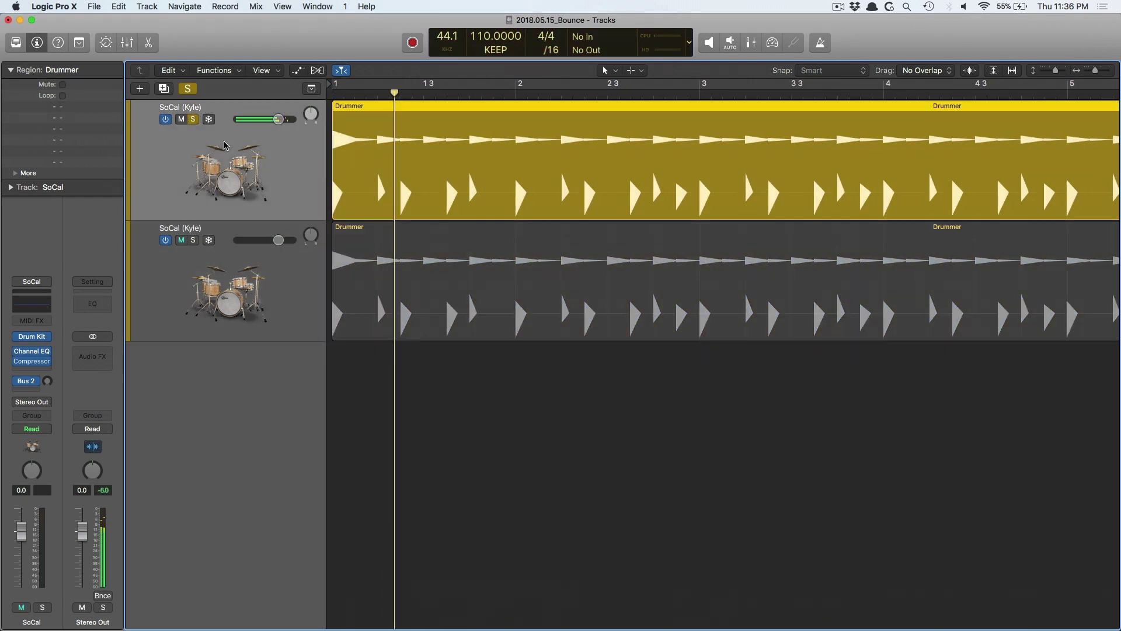
{"action": "key", "text": "z"}
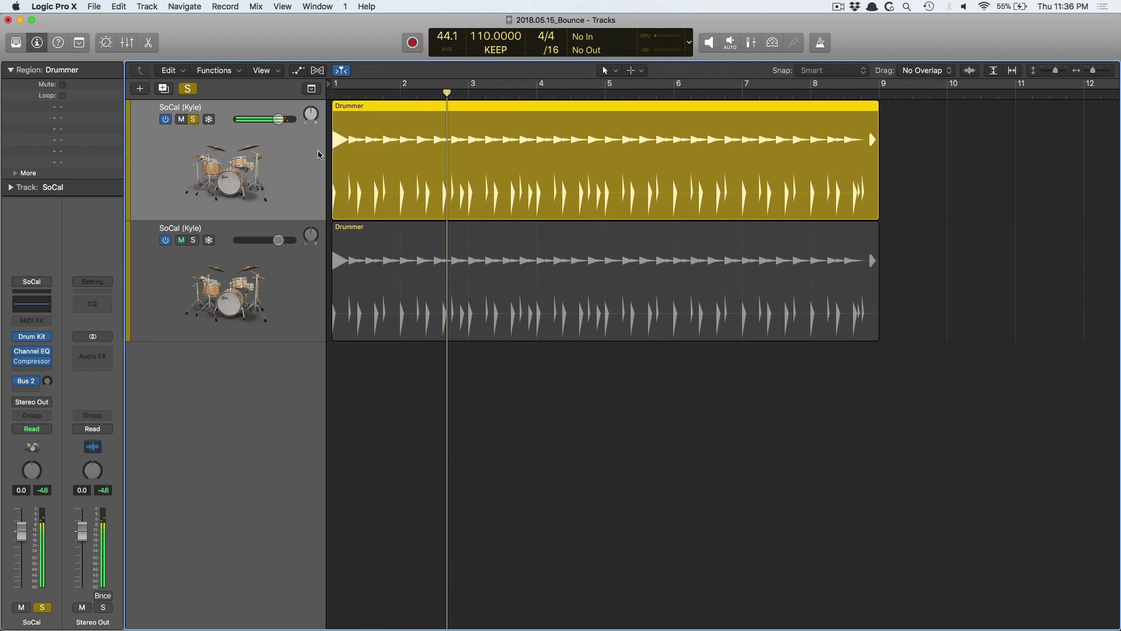
{"action": "left_click", "coordinate": [198, 241]}
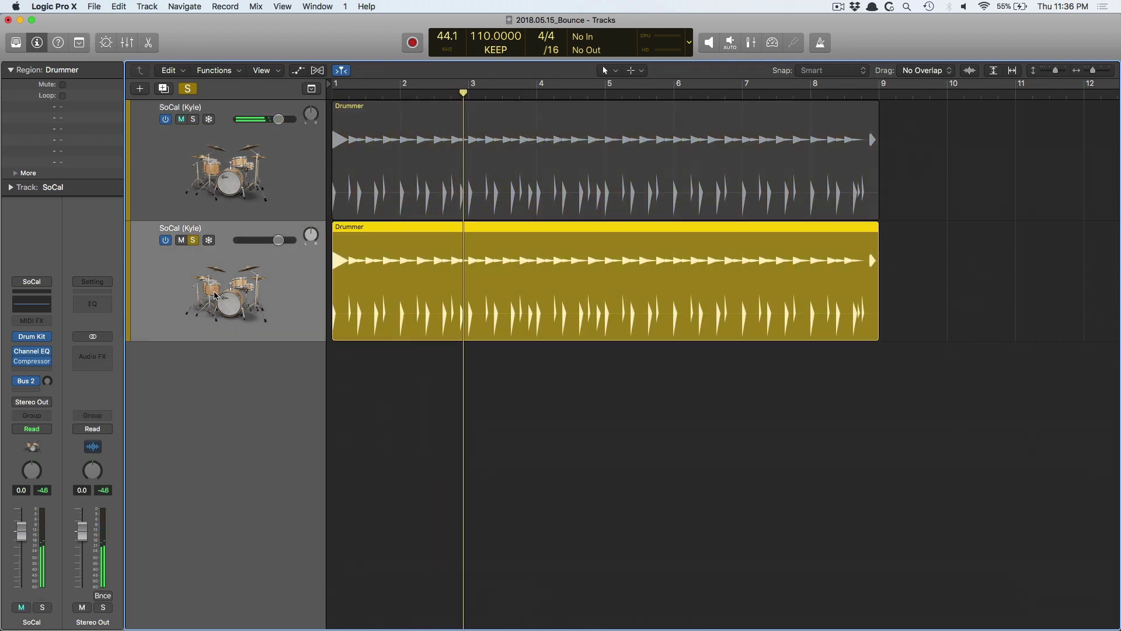
{"action": "key", "text": "Return"}
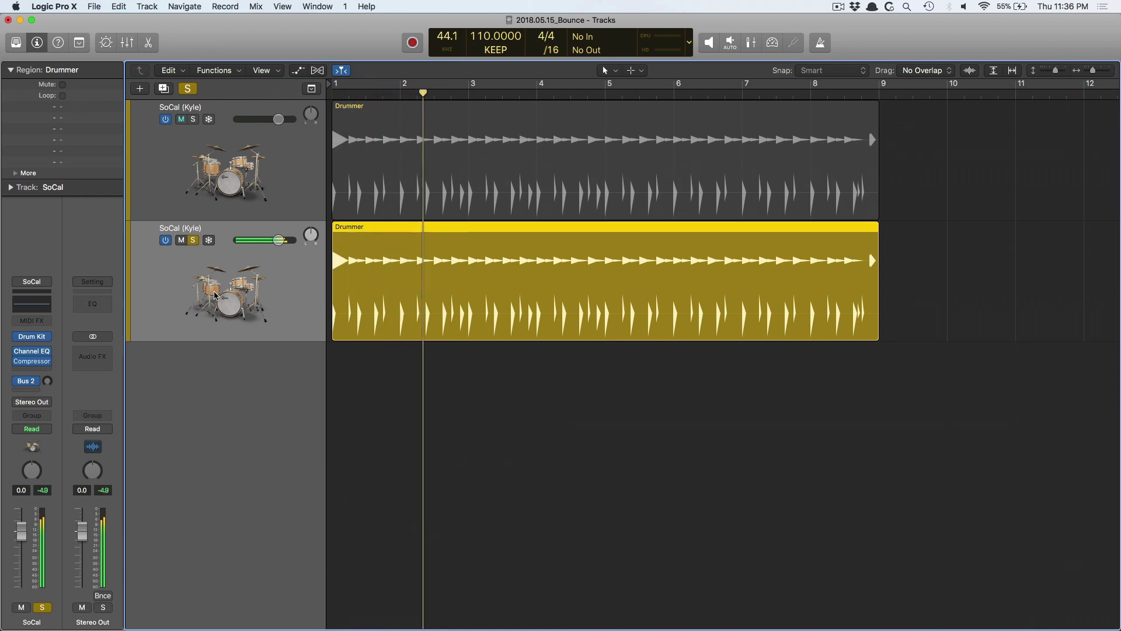
{"action": "left_click", "coordinate": [192, 240]}
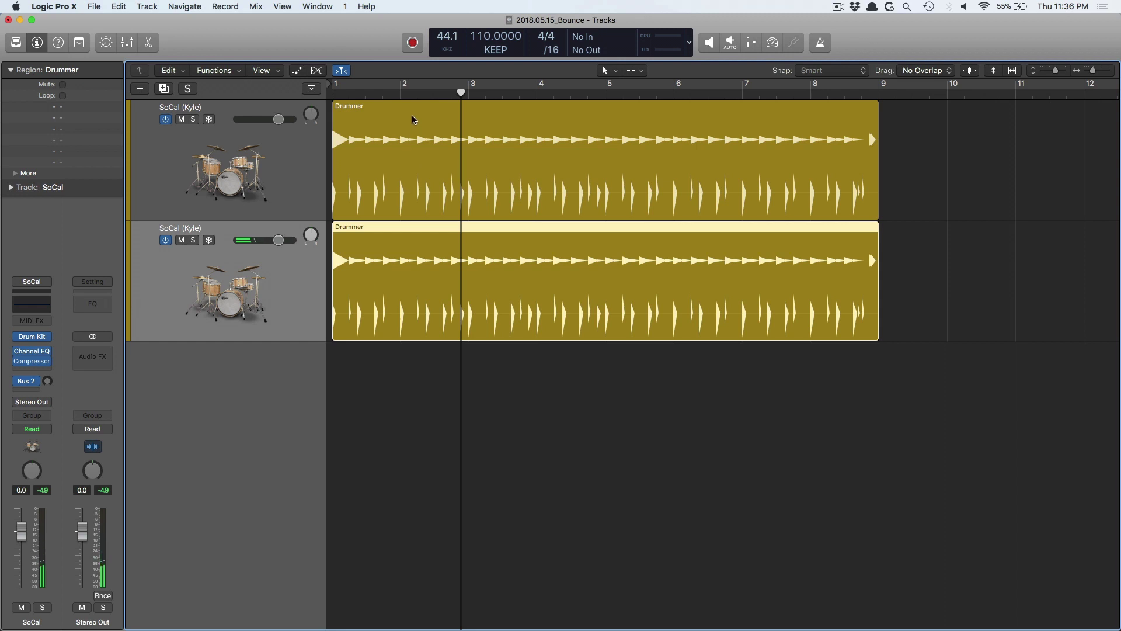
Insert a Gain plug-in on the second SoCal track and invert the phase of both channels
{"action": "left_click", "coordinate": [238, 153]}
{"action": "left_click", "coordinate": [207, 272]}
{"action": "left_click", "coordinate": [40, 372]}
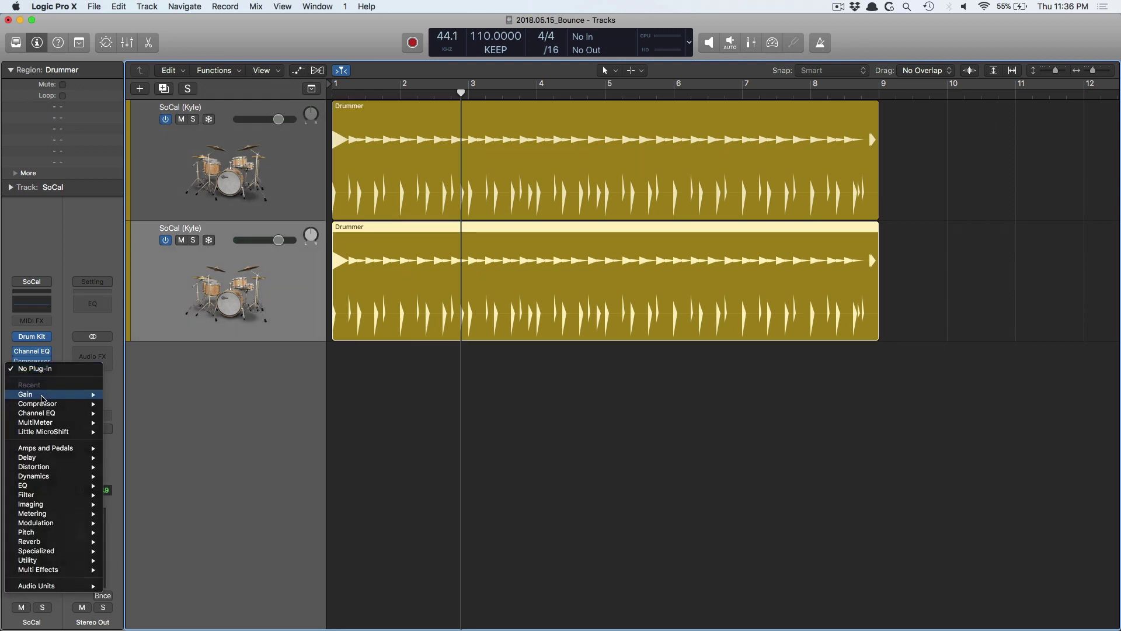
{"action": "left_click", "coordinate": [58, 393]}
{"action": "left_click", "coordinate": [115, 121]}
{"action": "left_click", "coordinate": [146, 121]}
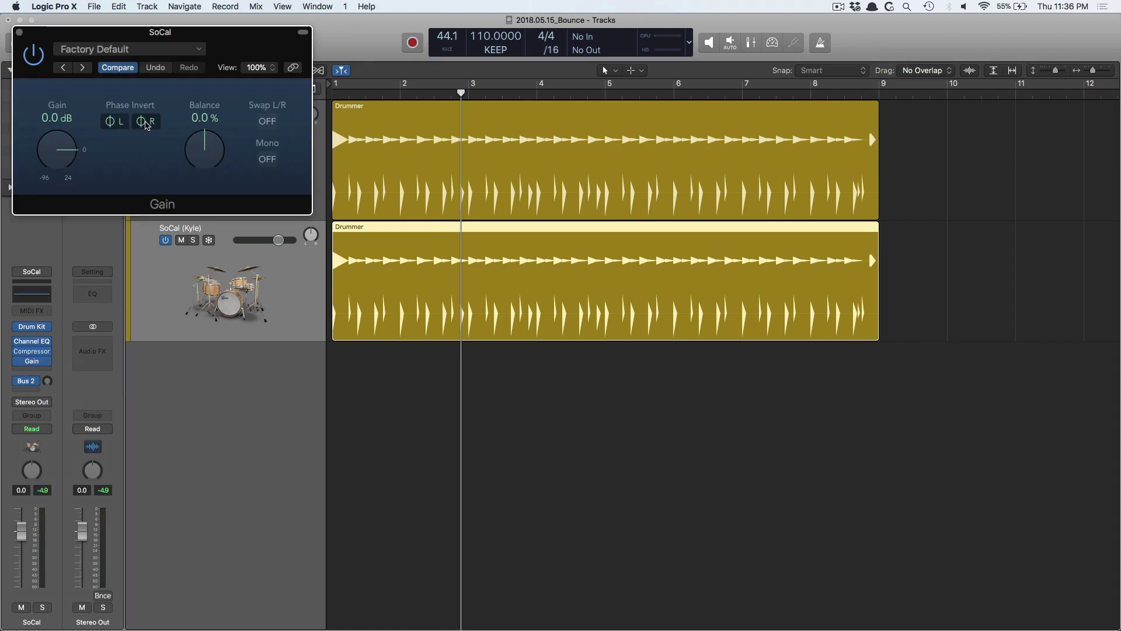
Run a null test of the two SoCal tracks by playing them together from bar 1 to around bar 4
{"action": "key", "text": "Return"}
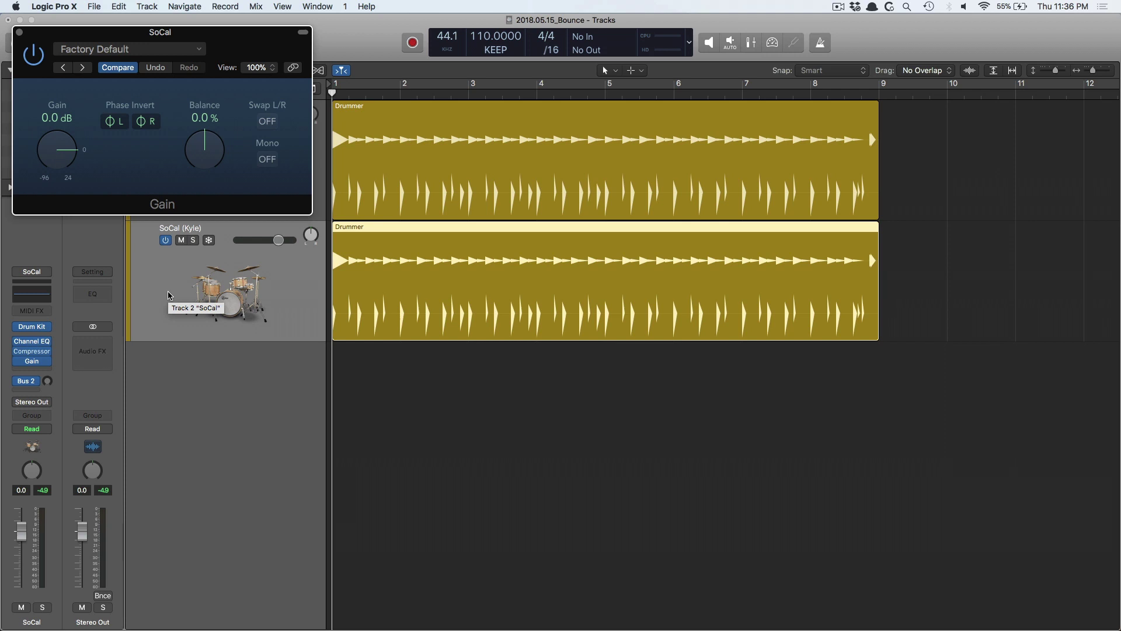
{"action": "key", "text": "space"}
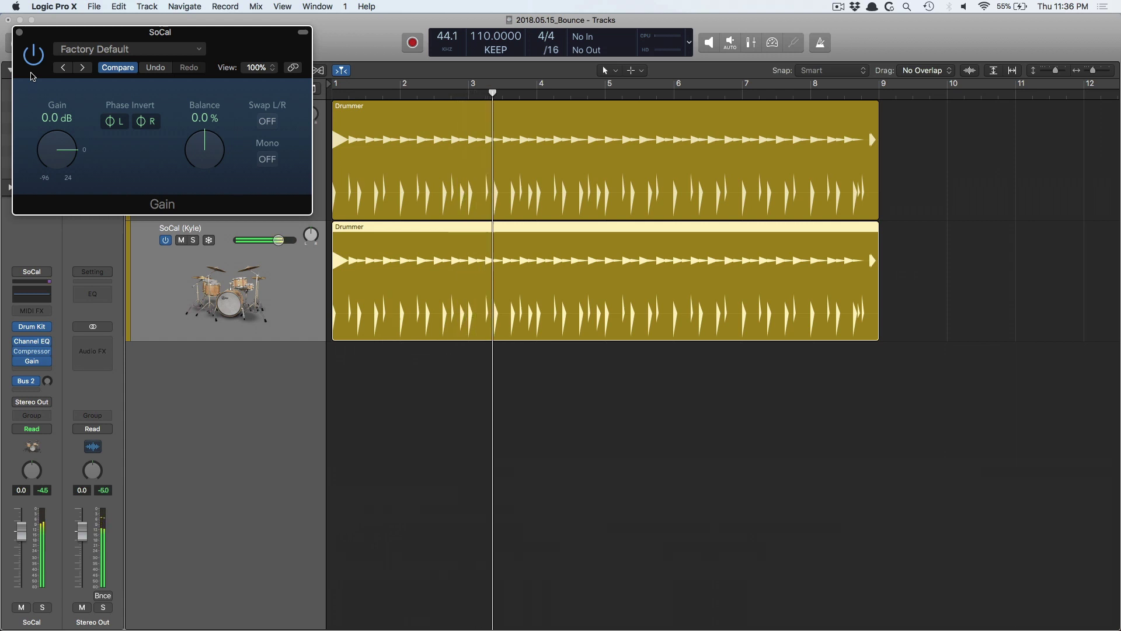
{"action": "key", "text": "space"}
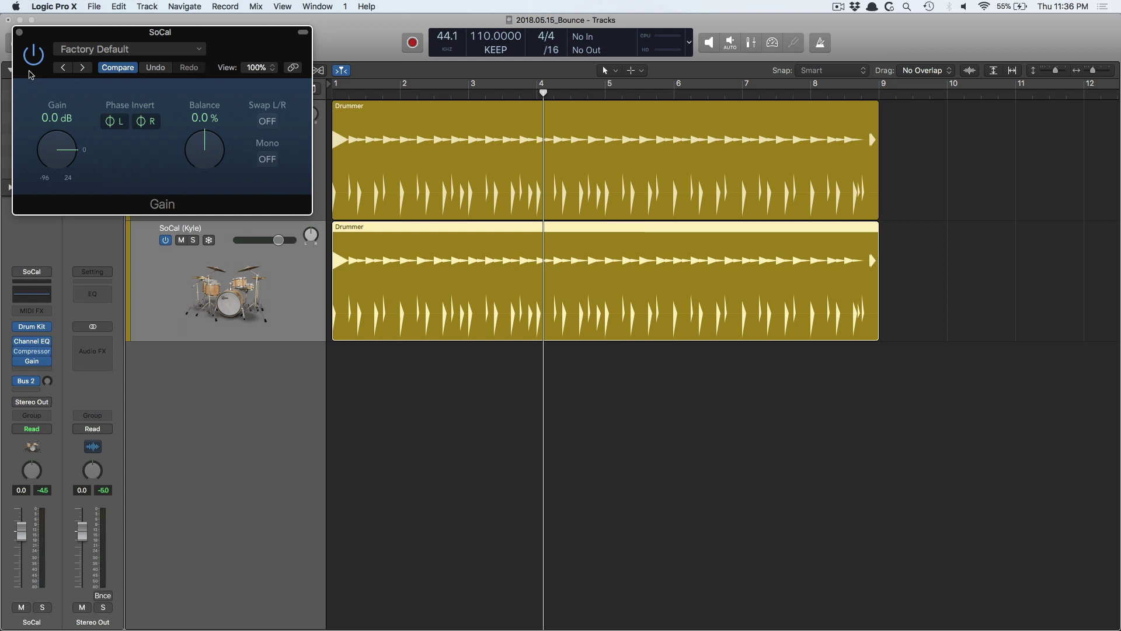
View the second drum track's settings in the Drummer editor, deselect its region, and close the editor and the Gain window
{"action": "key", "text": "e"}
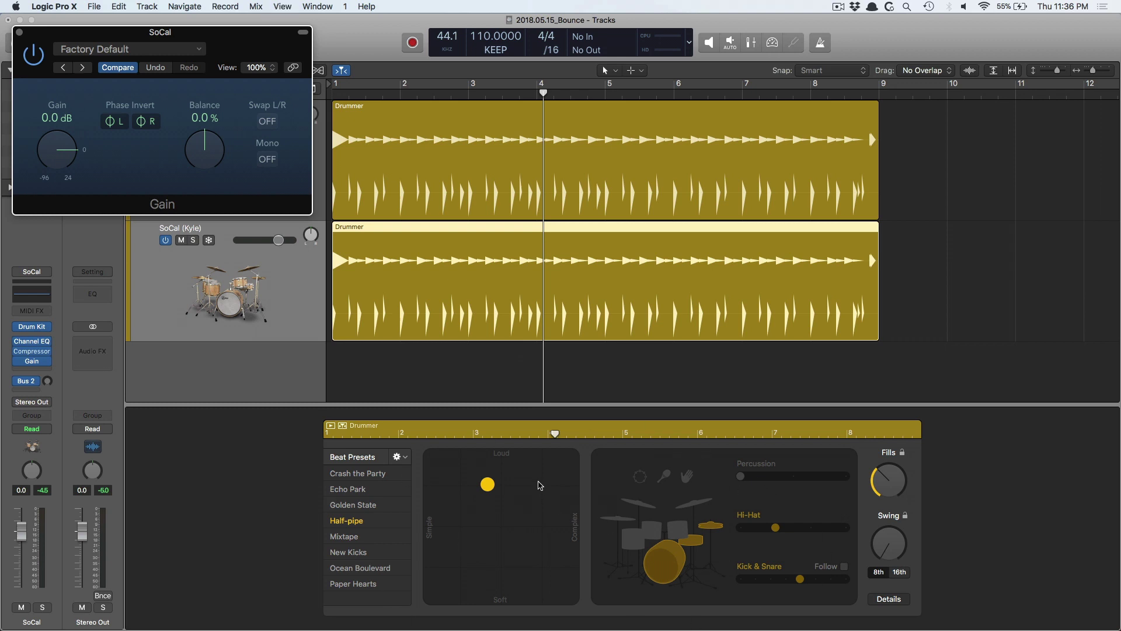
{"action": "left_click", "coordinate": [516, 368]}
{"action": "key", "text": "e"}
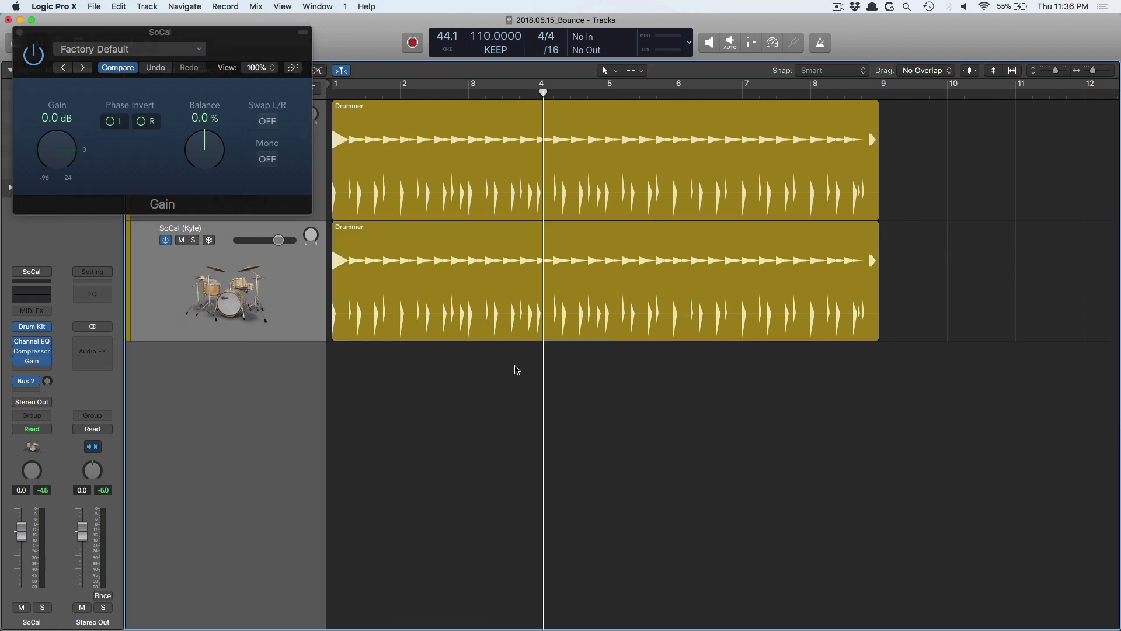
{"action": "left_click", "coordinate": [19, 32]}
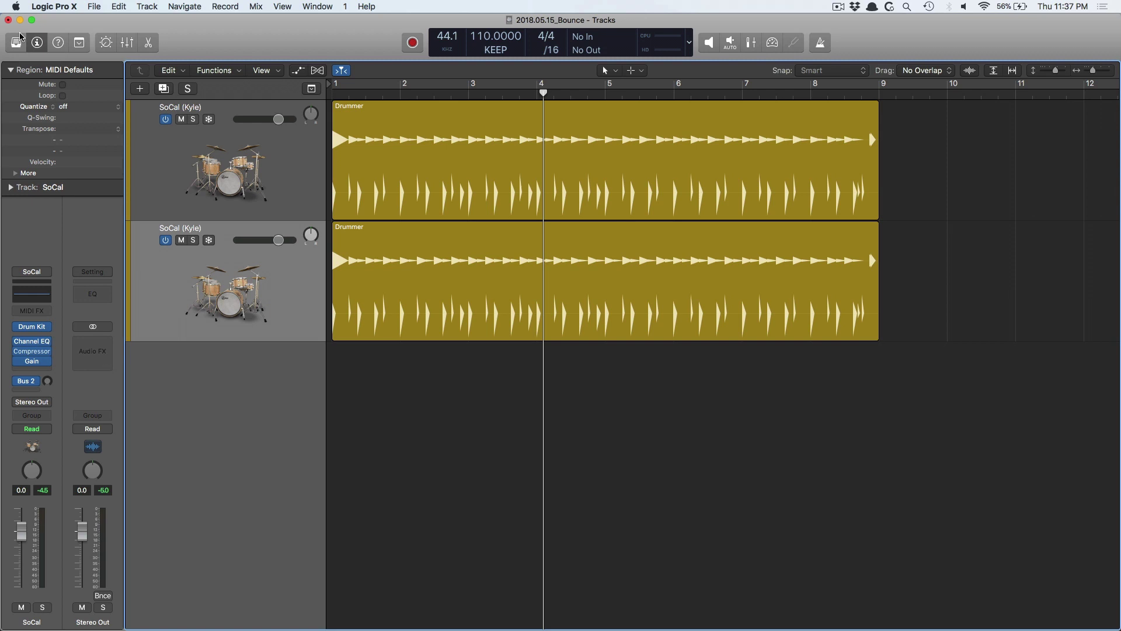
Return the playhead to bar 1 and remove the Gain plug-in from the second SoCal track
{"action": "key", "text": "Return"}
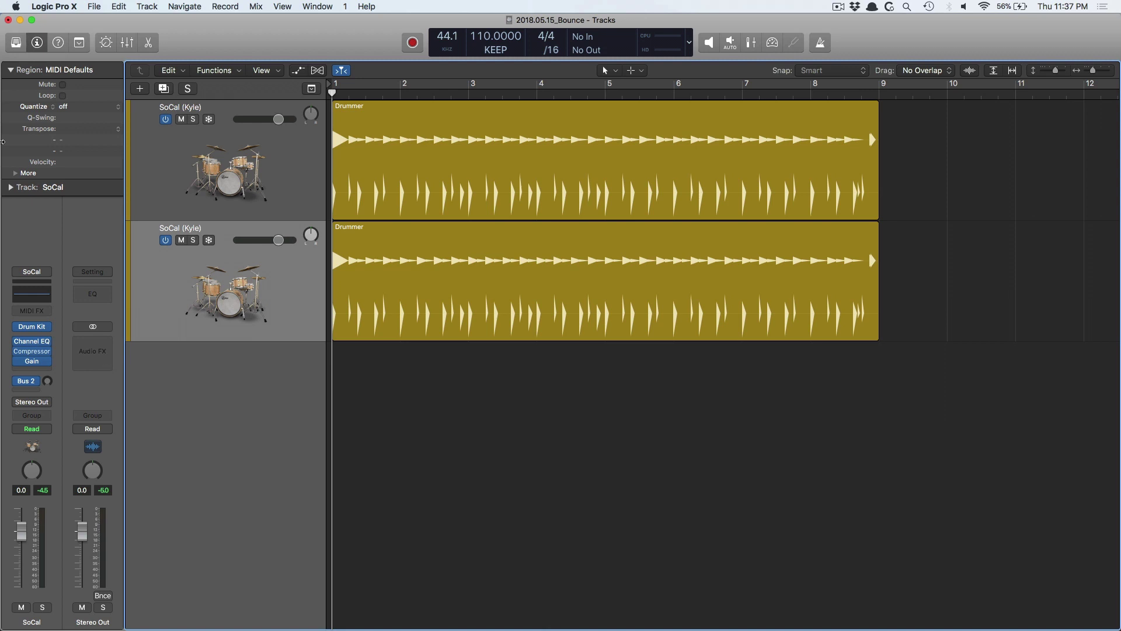
{"action": "left_click", "coordinate": [47, 363]}
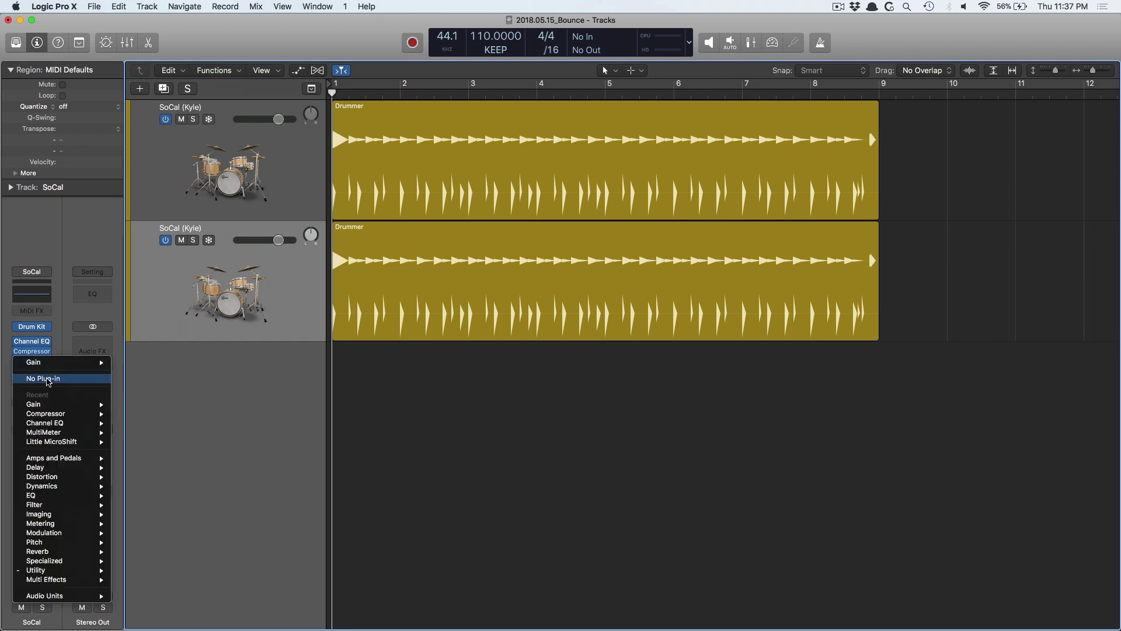
{"action": "left_click", "coordinate": [44, 378]}
Bounce the first and second SoCal drum tracks in place, and check the resulting channels in the mixer
{"action": "left_click", "coordinate": [232, 187]}
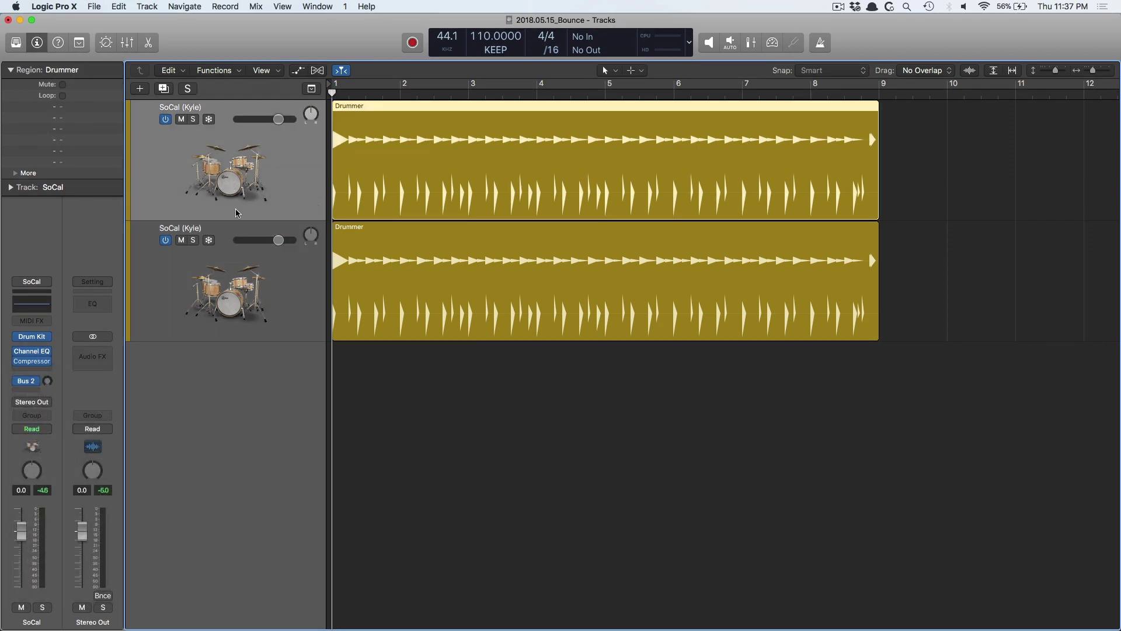
{"action": "key", "text": "ctrl+b"}
{"action": "key", "text": "Return"}
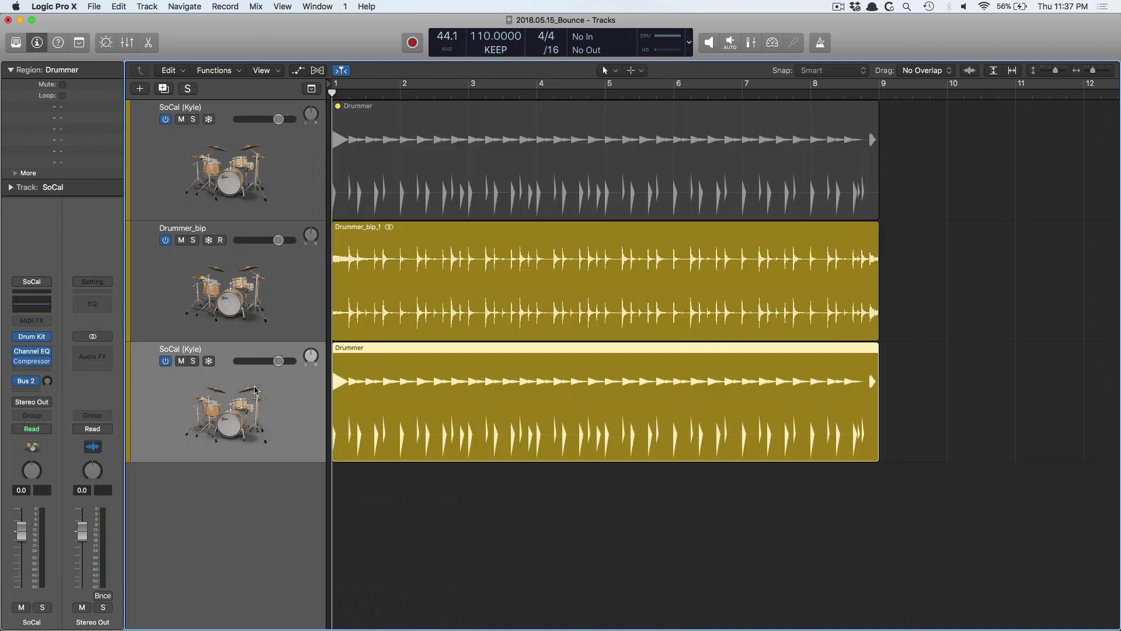
{"action": "key", "text": "ctrl+b"}
{"action": "key", "text": "Return"}
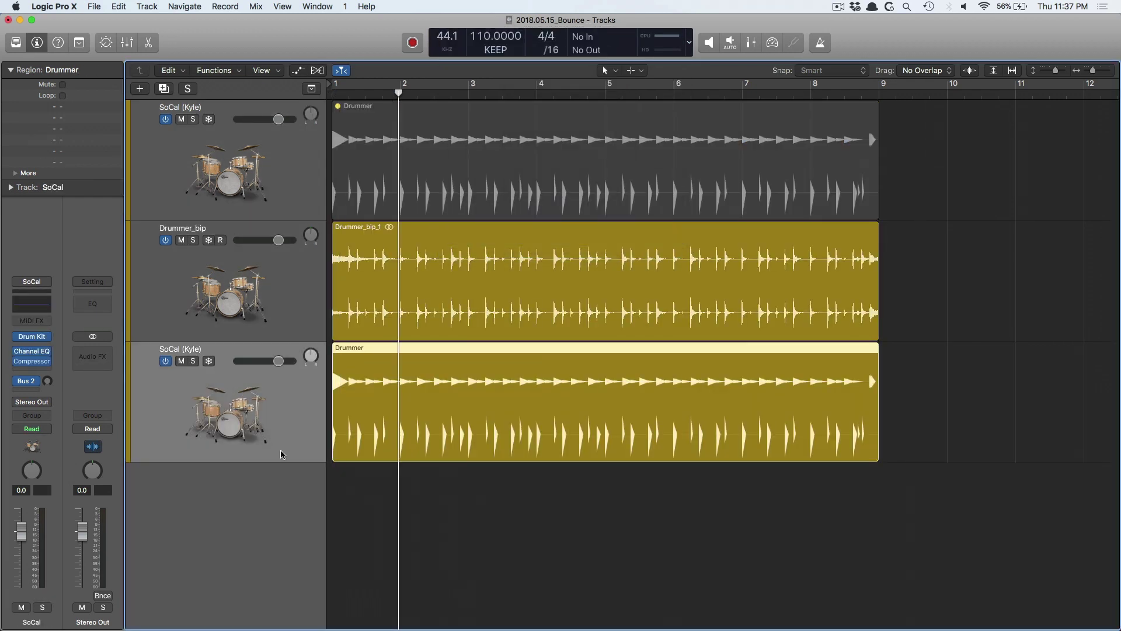
{"action": "key", "text": "x"}
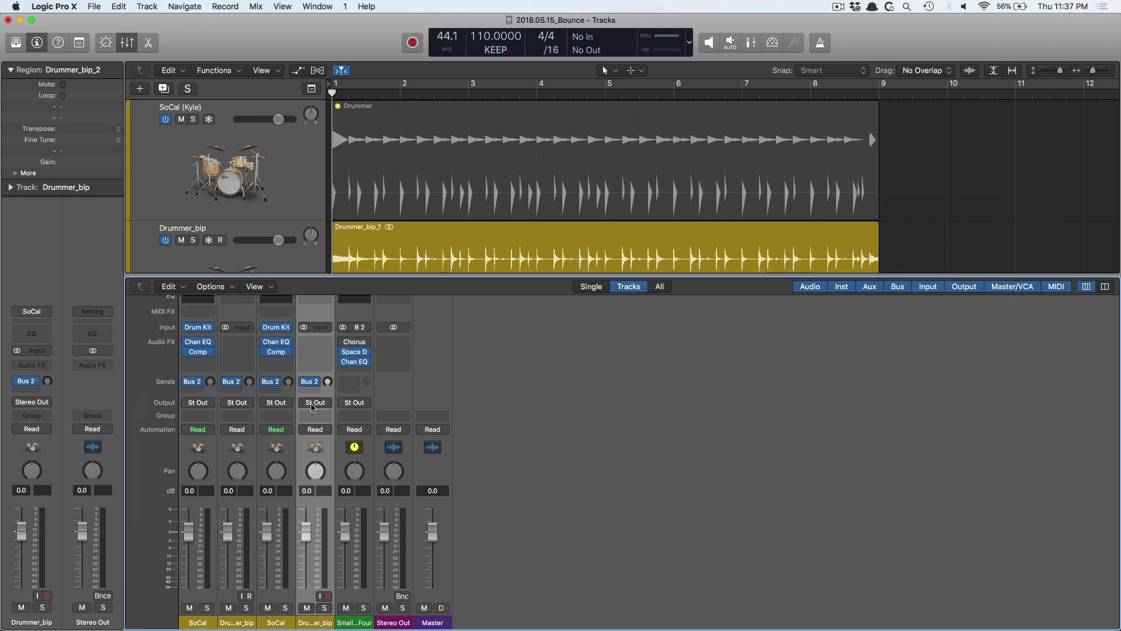
{"action": "key", "text": "x"}
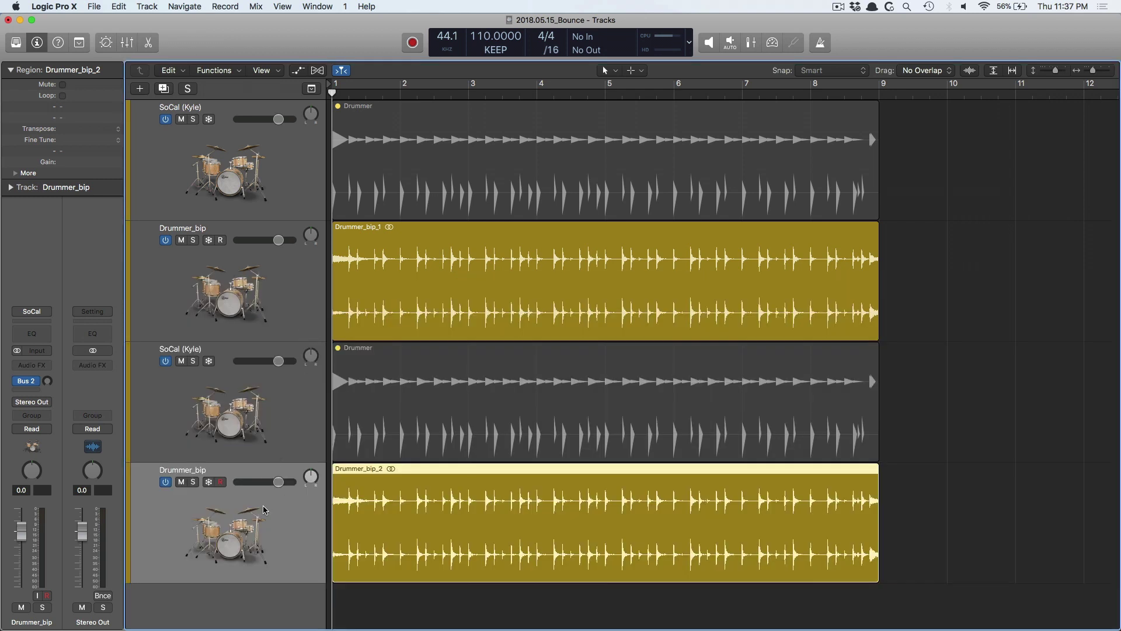
Insert a Gain plug-in on the second bounced drum track, invert the phase of both channels, and play the null test to around bar 4
{"action": "left_click", "coordinate": [33, 365]}
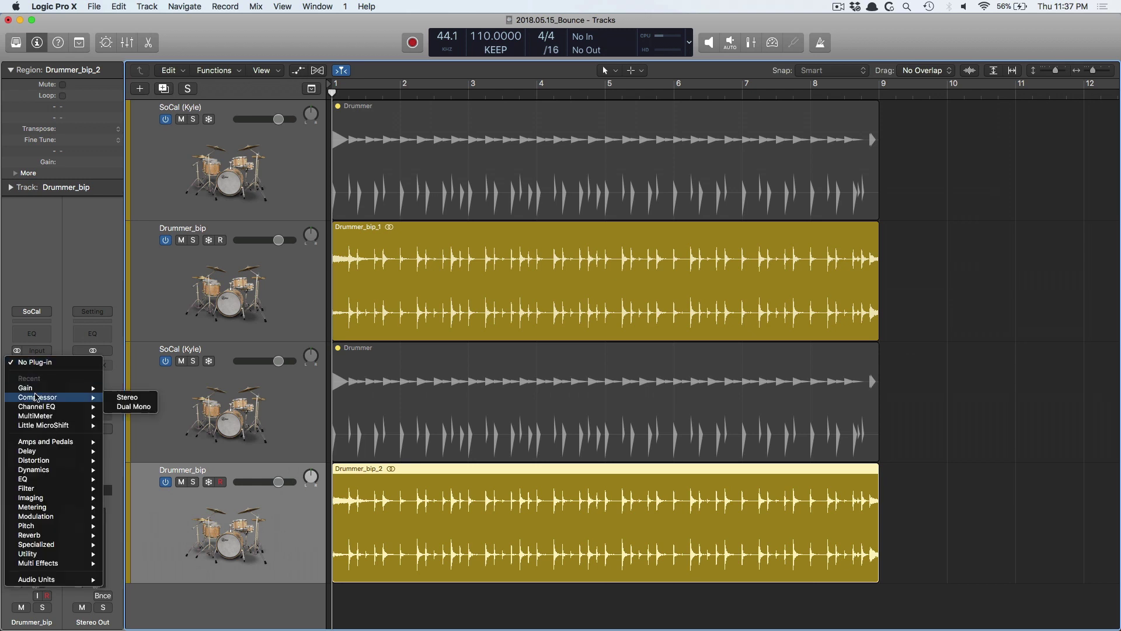
{"action": "left_click", "coordinate": [125, 390]}
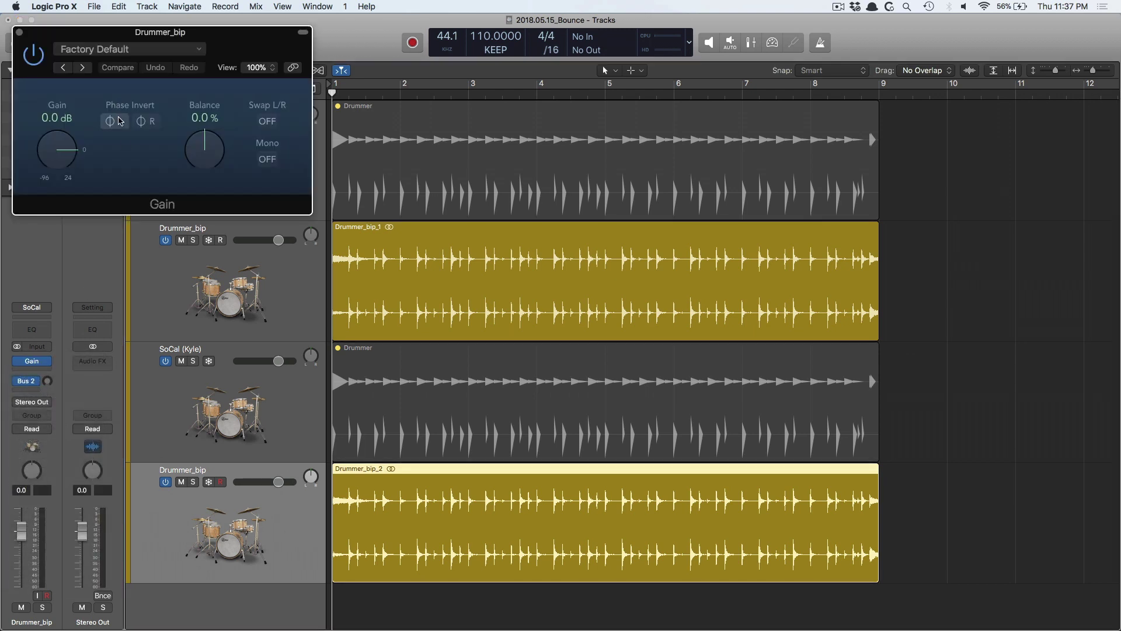
{"action": "left_click", "coordinate": [114, 120]}
{"action": "left_click", "coordinate": [145, 121]}
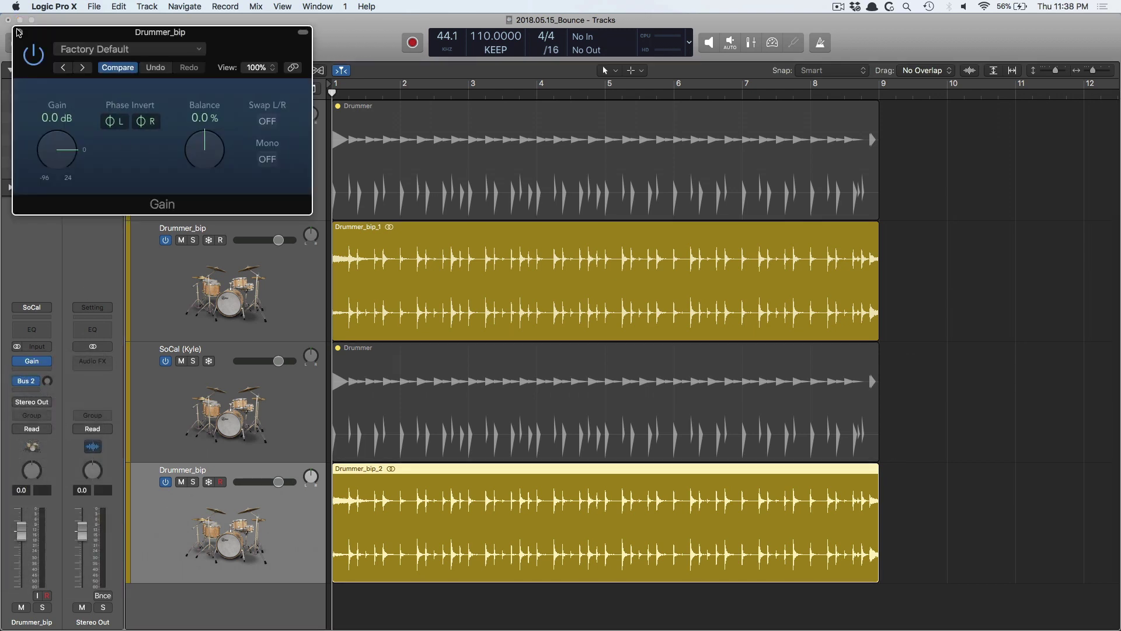
{"action": "left_click", "coordinate": [18, 32]}
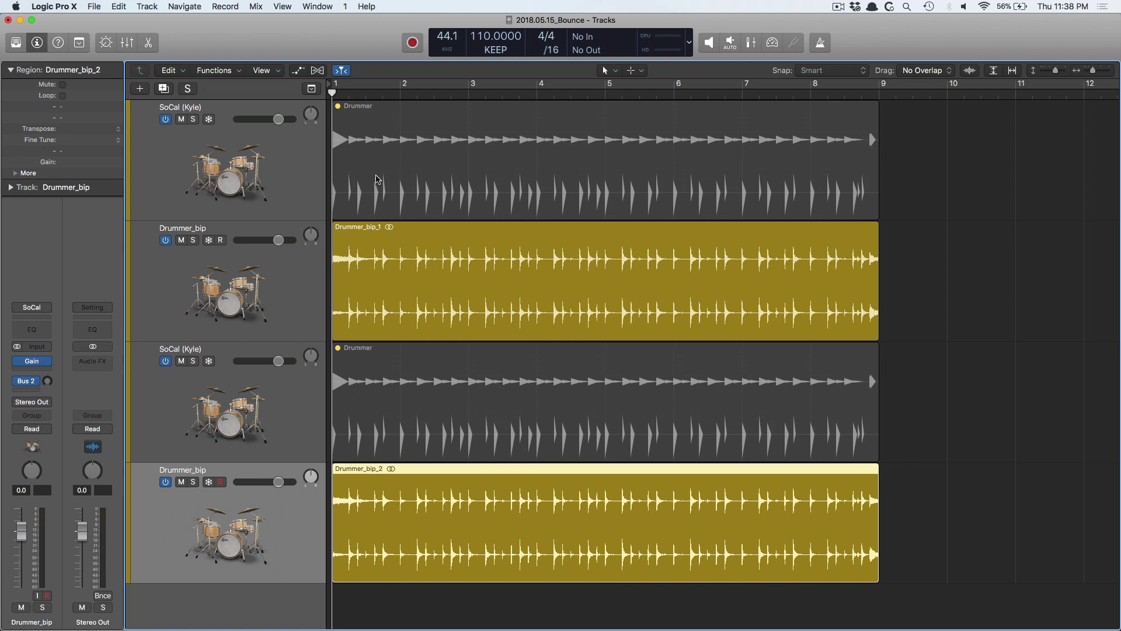
{"action": "key", "text": "space"}
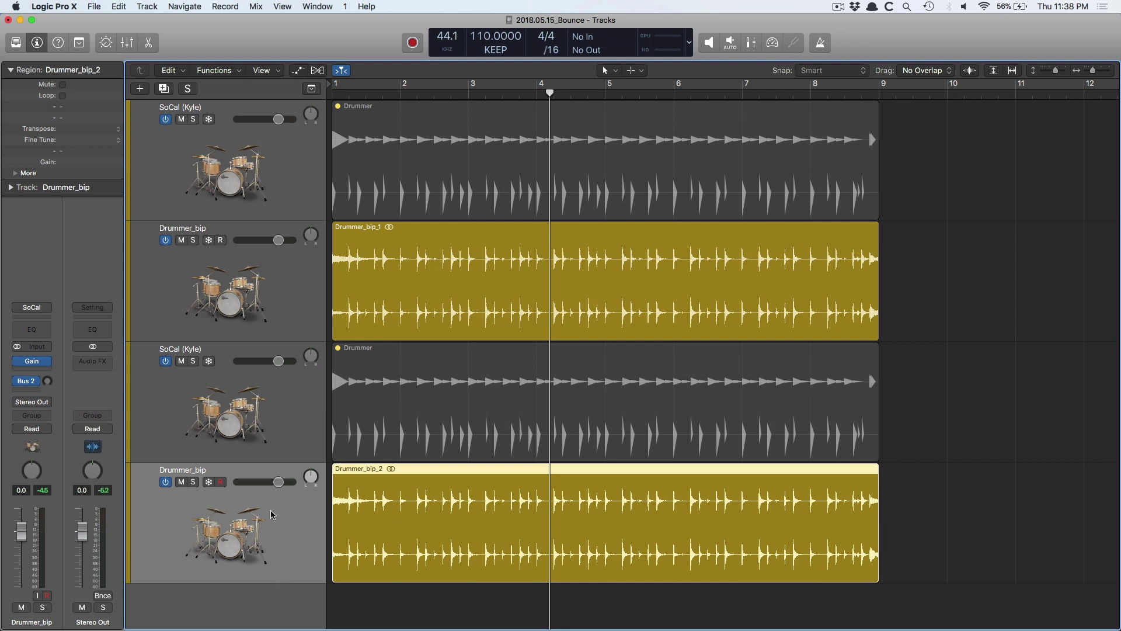
Delete both bounced drum tracks and the second SoCal track along with their regions
{"action": "left_click", "coordinate": [265, 310], "text": "shift"}
{"action": "key", "text": "BackSpace"}
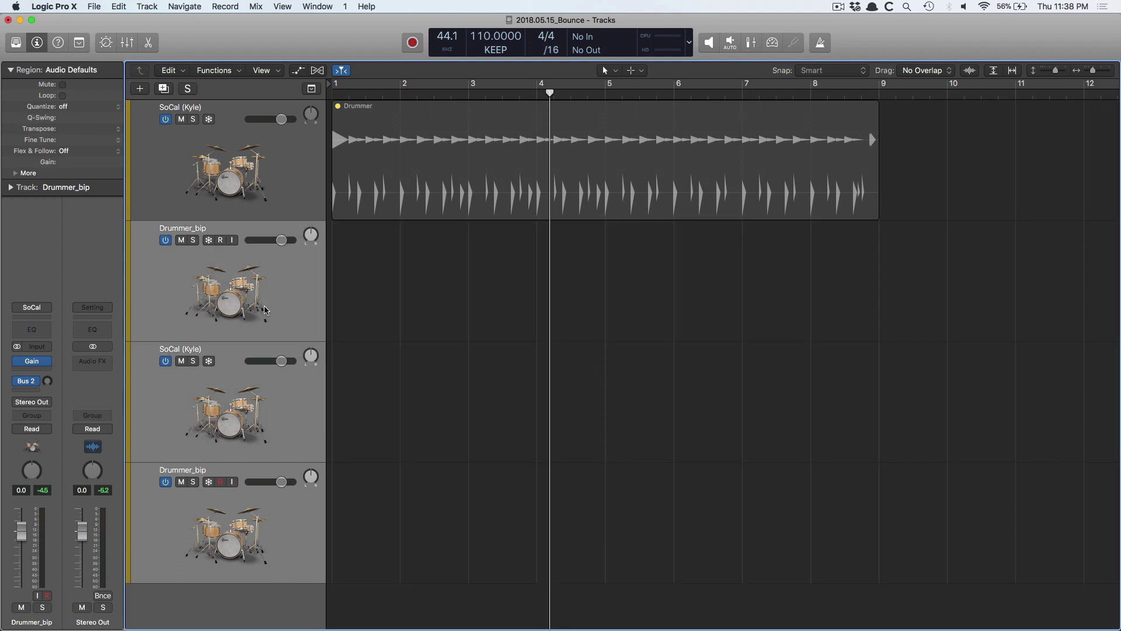
{"action": "key", "text": "super+BackSpace"}
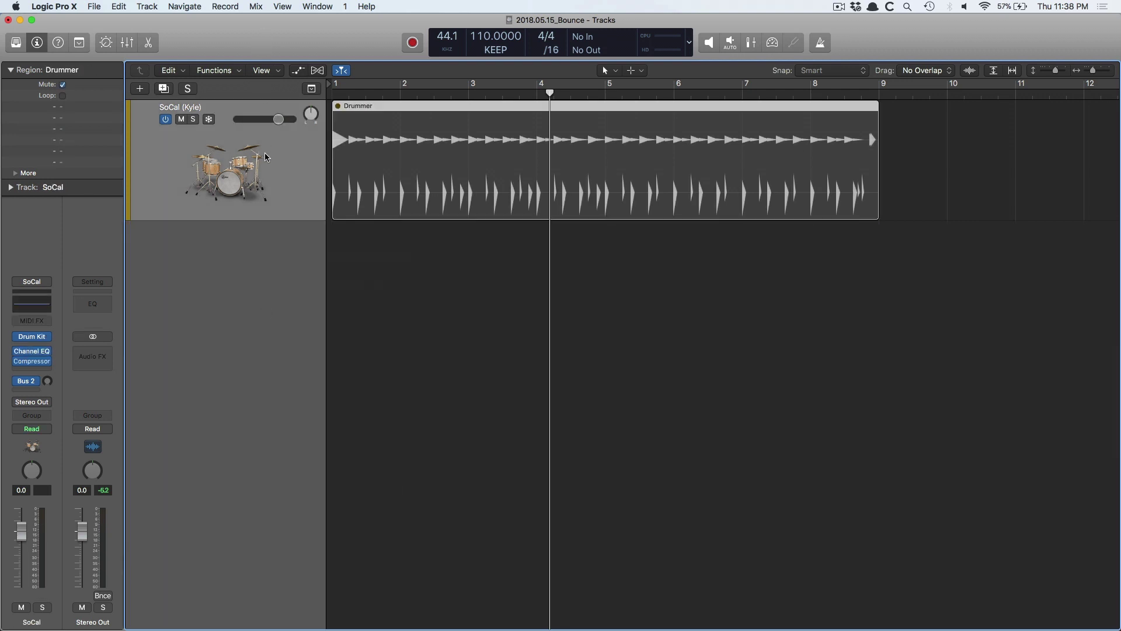
Create one new audio track and delete the remaining SoCal drum track with its region
{"action": "key", "text": "alt+super+n"}
{"action": "left_click", "coordinate": [532, 56]}
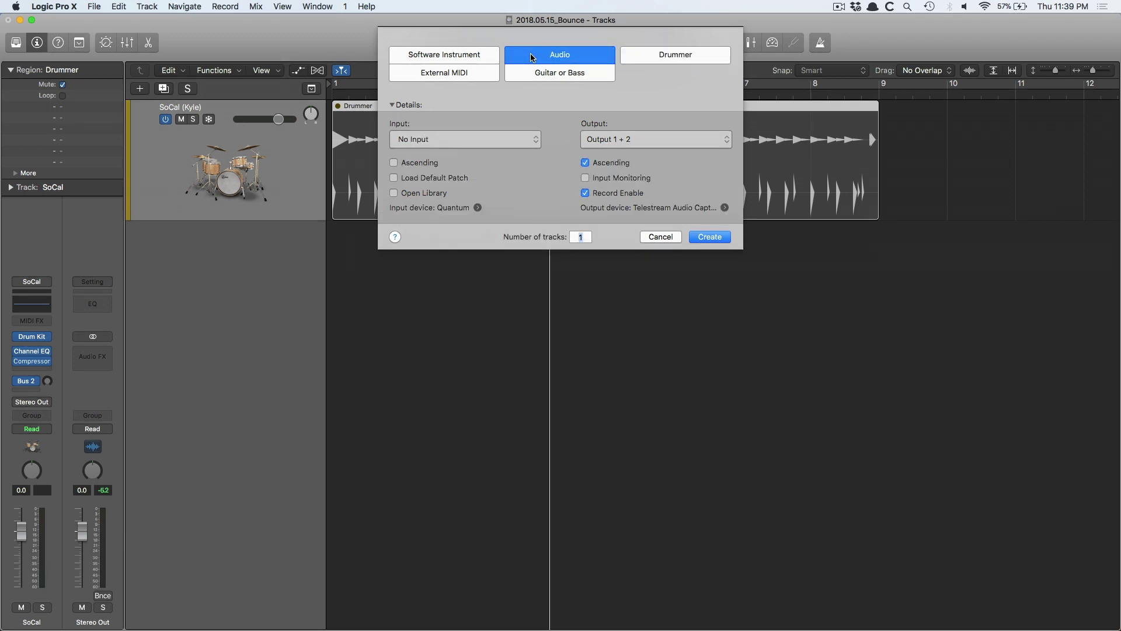
{"action": "left_click", "coordinate": [578, 236]}
{"action": "left_click", "coordinate": [709, 236]}
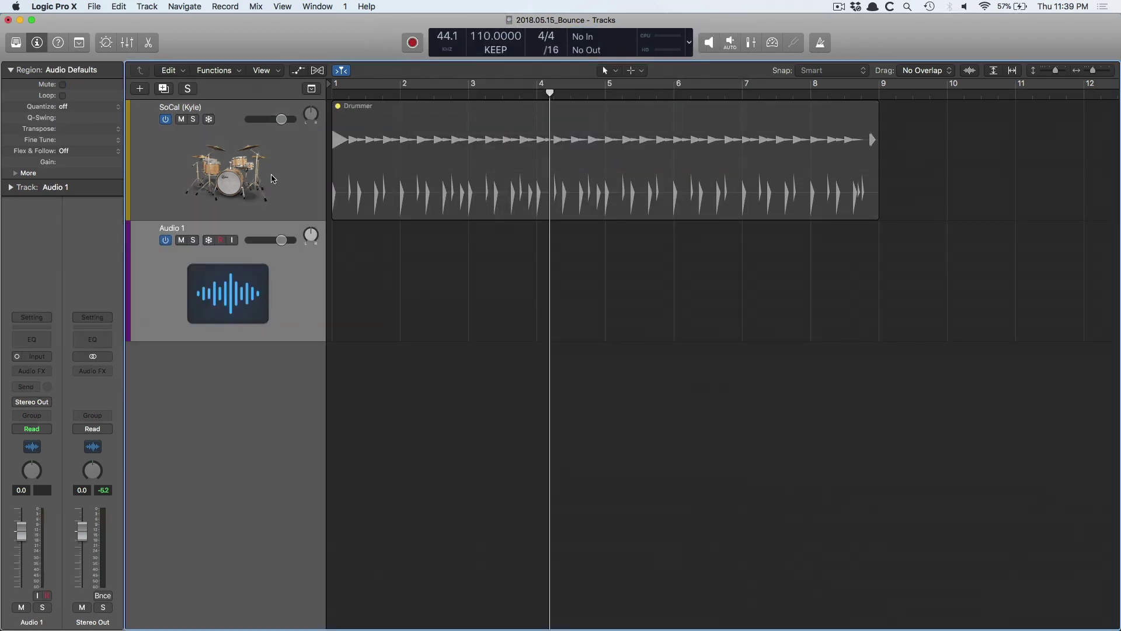
{"action": "left_click", "coordinate": [275, 178]}
{"action": "key", "text": "BackSpace"}
{"action": "key", "text": "super+BackSpace"}
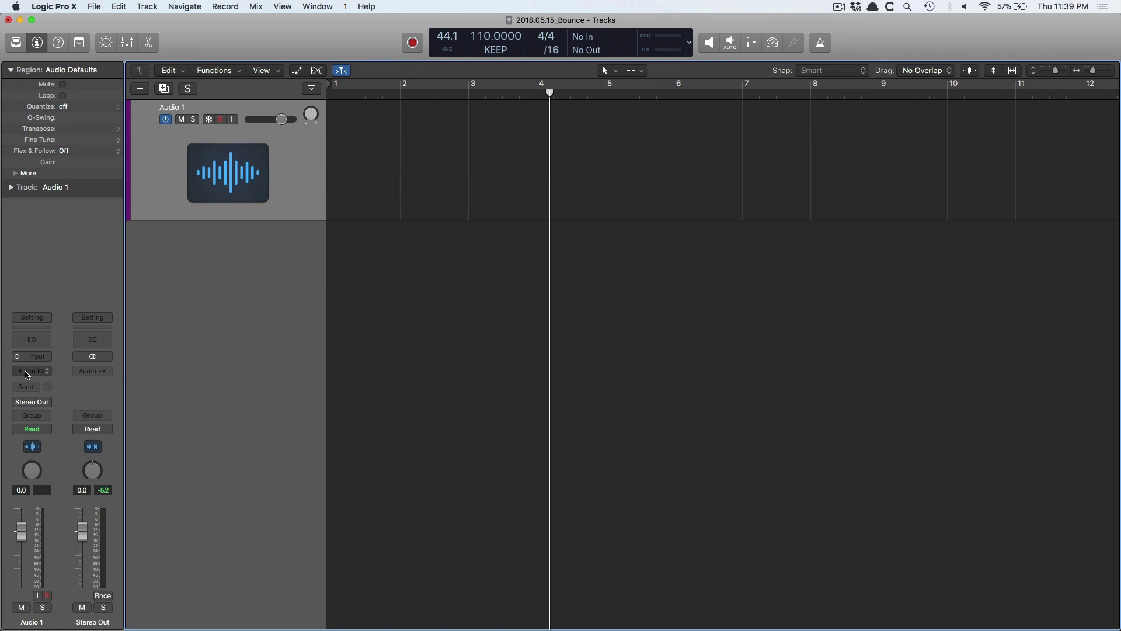
{"action": "left_click", "coordinate": [32, 371]}
{"action": "mouse_move", "coordinate": [51, 563]}
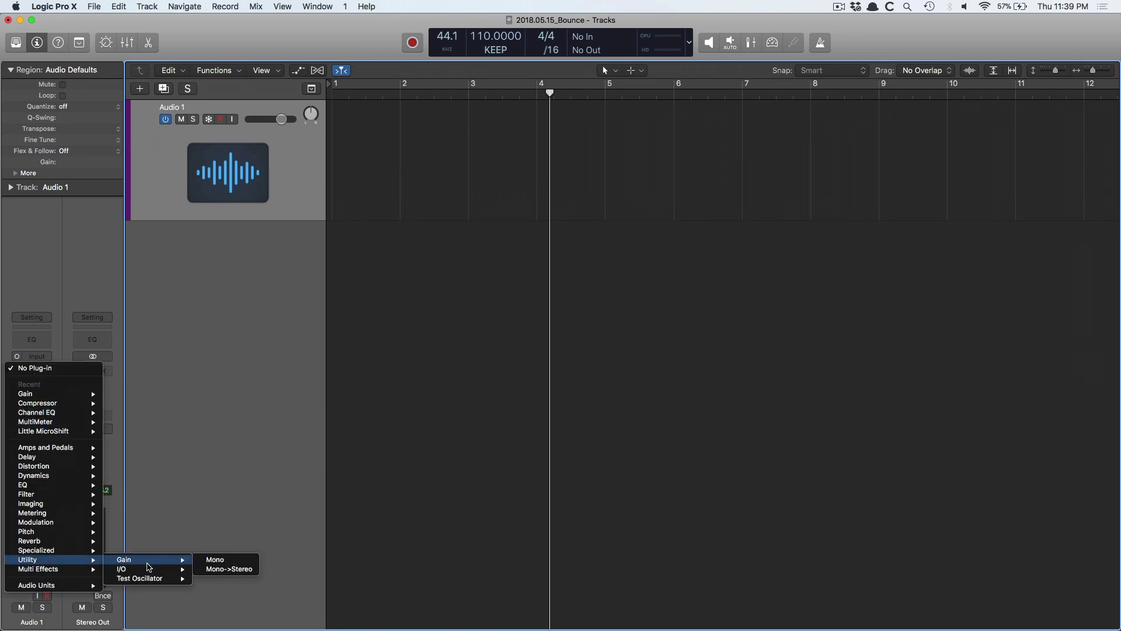
{"action": "mouse_move", "coordinate": [151, 579]}
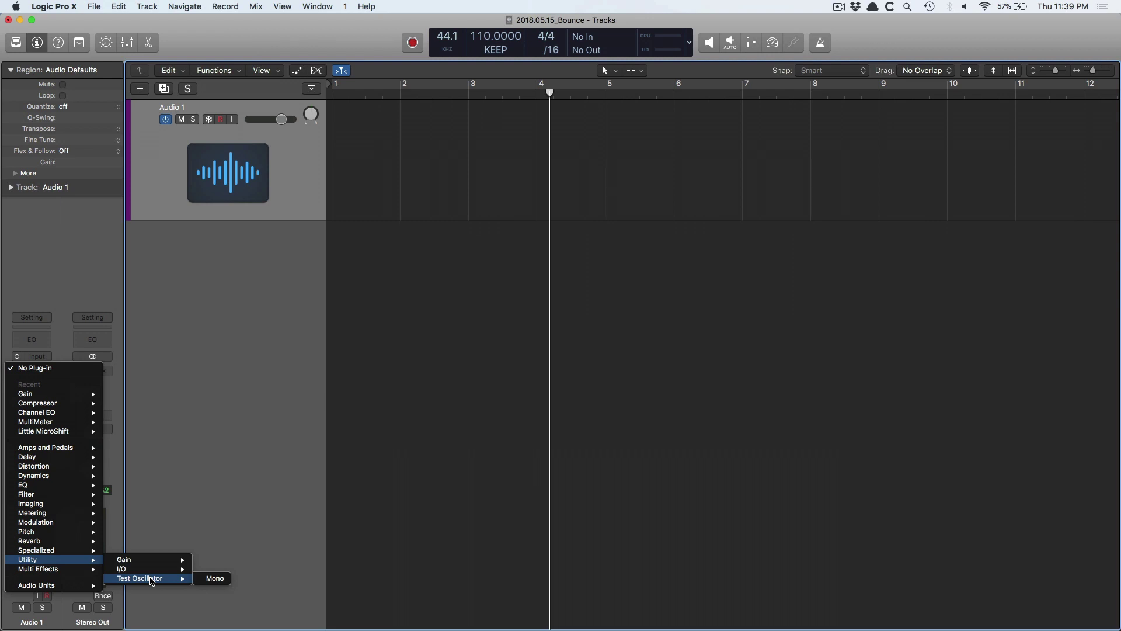
{"action": "left_click", "coordinate": [227, 413]}
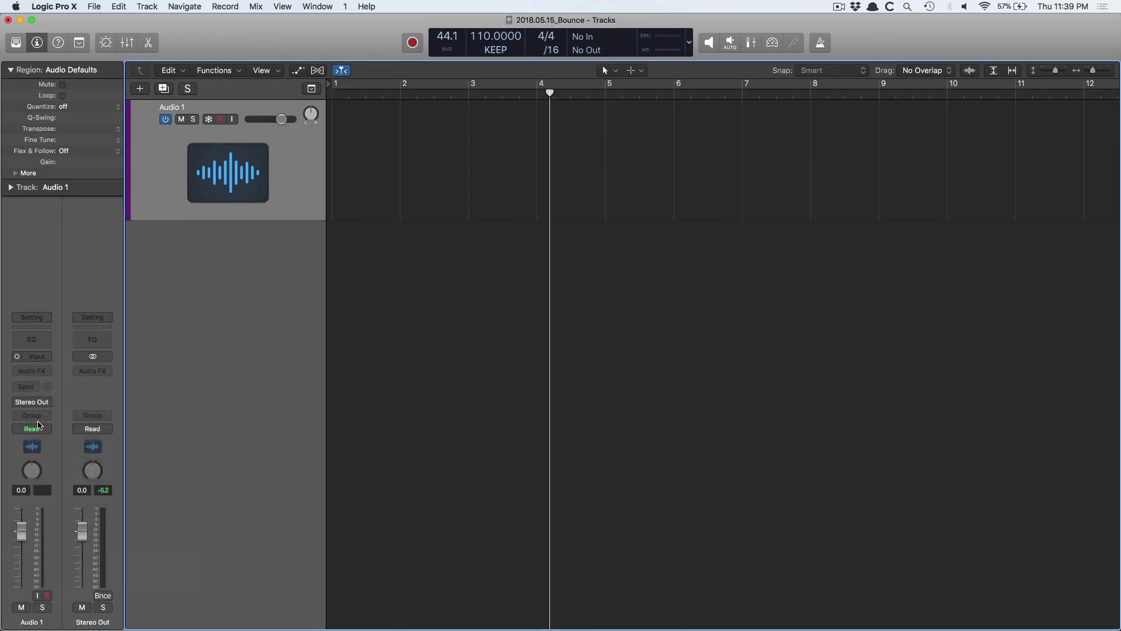
Set the Audio 1 track's output to No Output, insert a mono Test Oscillator on it, and close the plug-in window
{"action": "left_click", "coordinate": [42, 403]}
{"action": "left_click", "coordinate": [42, 418]}
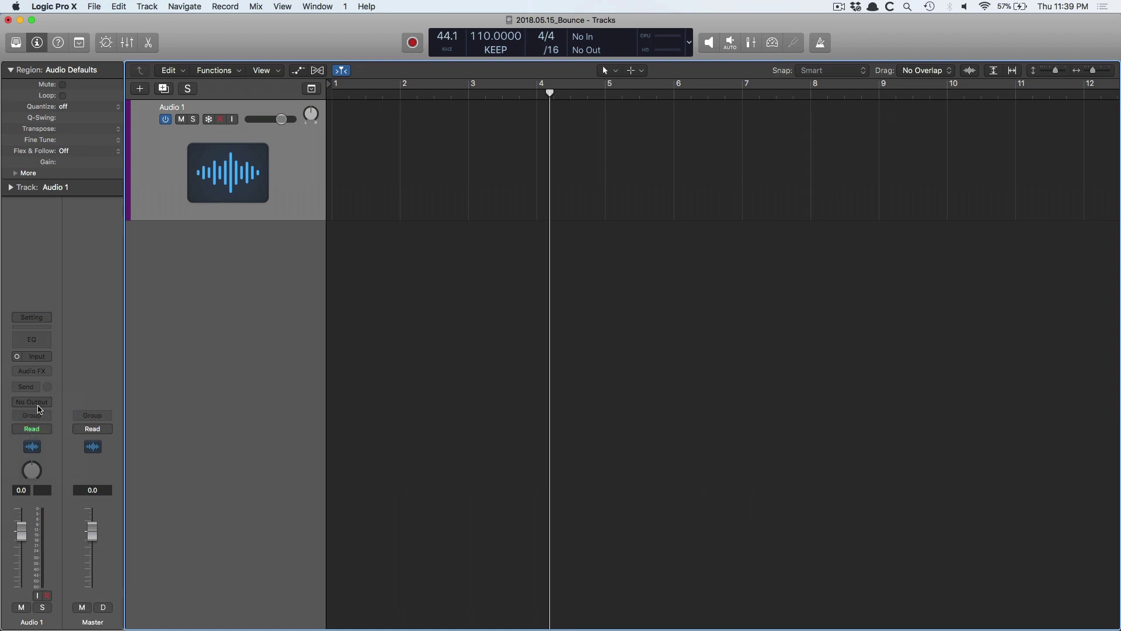
{"action": "left_click", "coordinate": [32, 371]}
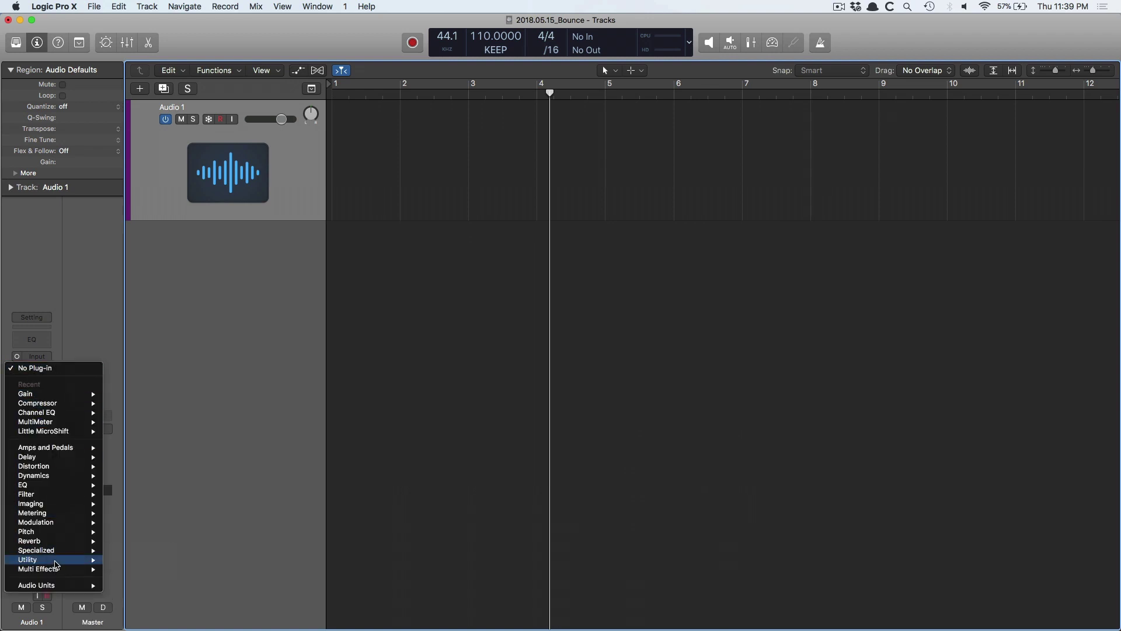
{"action": "mouse_move", "coordinate": [143, 583]}
{"action": "left_click", "coordinate": [215, 578]}
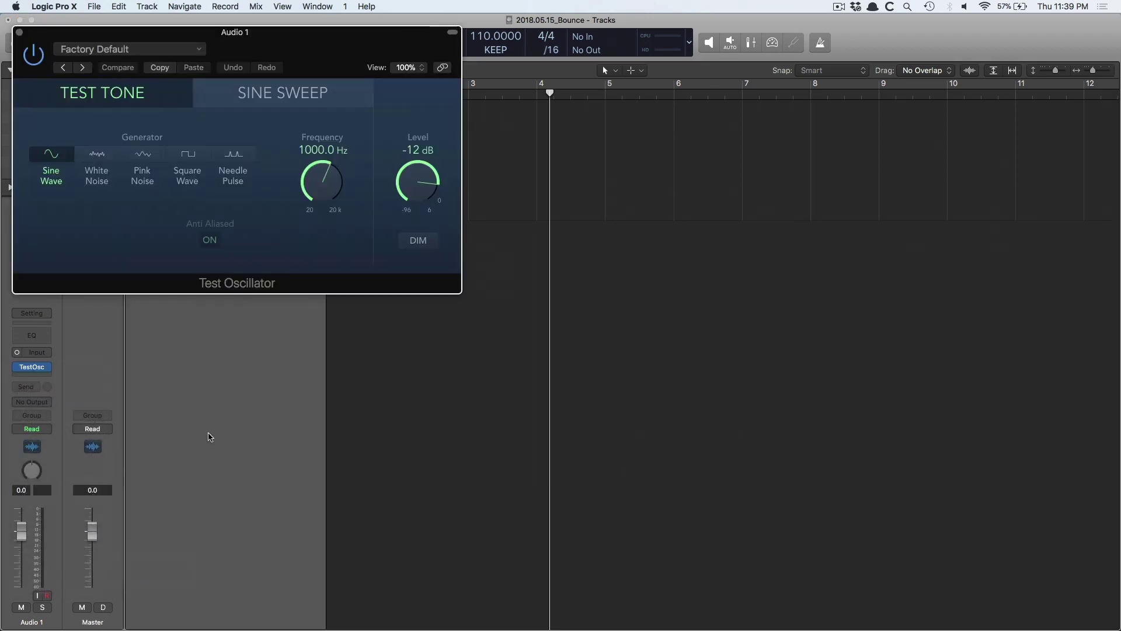
{"action": "left_click_drag", "start_coordinate": [261, 49], "coordinate": [559, 274]}
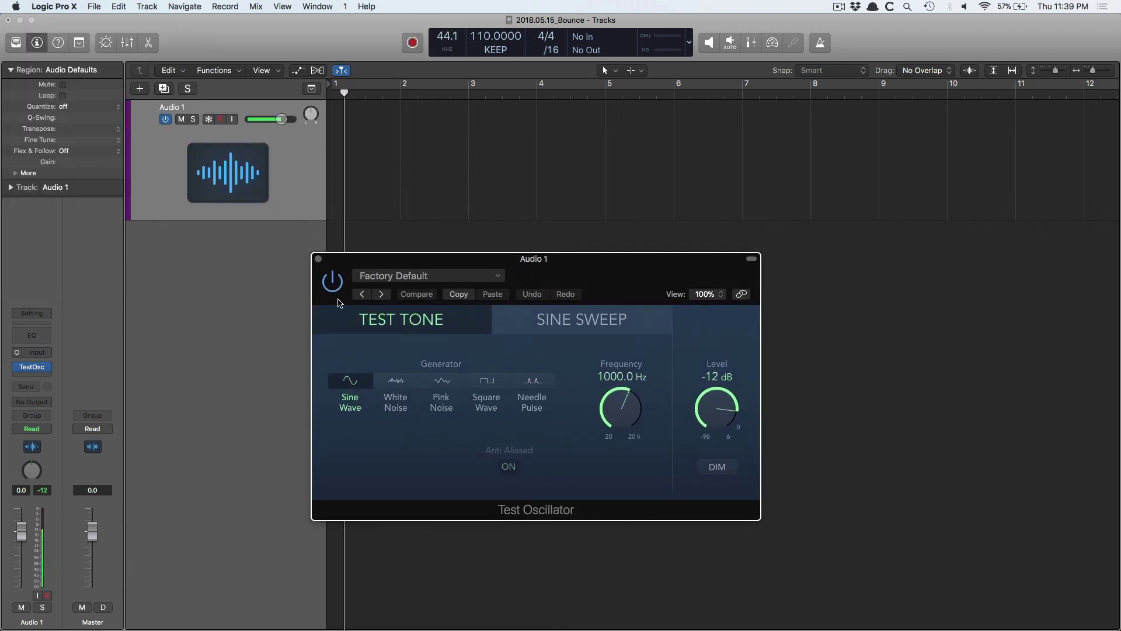
{"action": "key", "text": "Return"}
{"action": "left_click", "coordinate": [318, 260]}
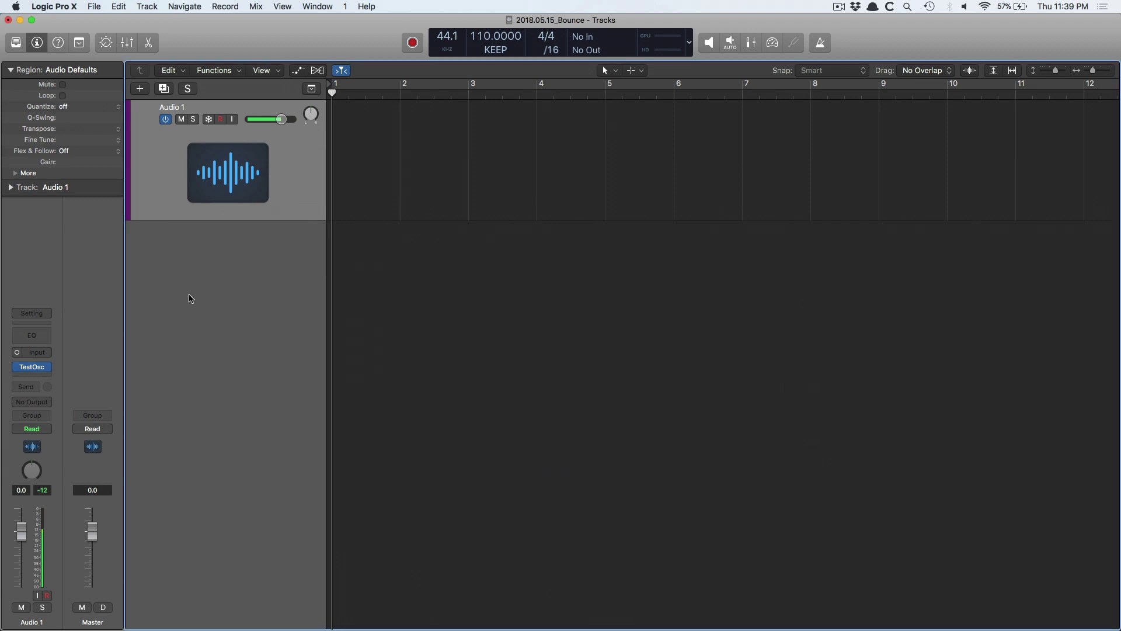
Insert the Soundtoys Little MicroShift plug-in as Mono->Stereo after the Test Oscillator on Audio 1, and close its window
{"action": "left_click", "coordinate": [38, 376]}
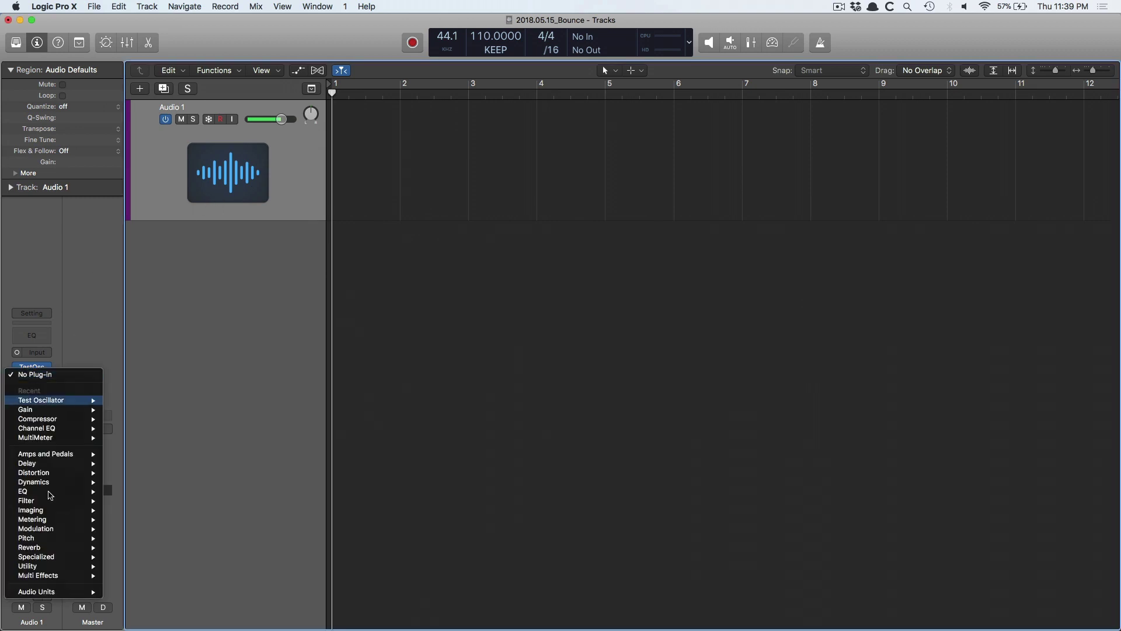
{"action": "mouse_move", "coordinate": [64, 595]}
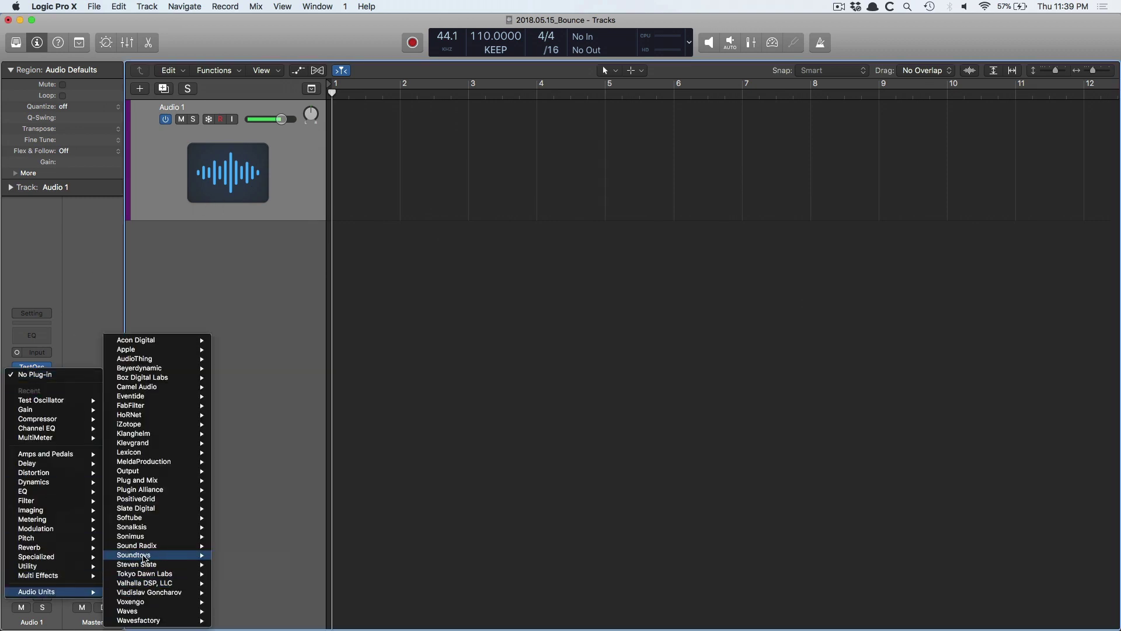
{"action": "mouse_move", "coordinate": [145, 556]}
{"action": "mouse_move", "coordinate": [274, 527]}
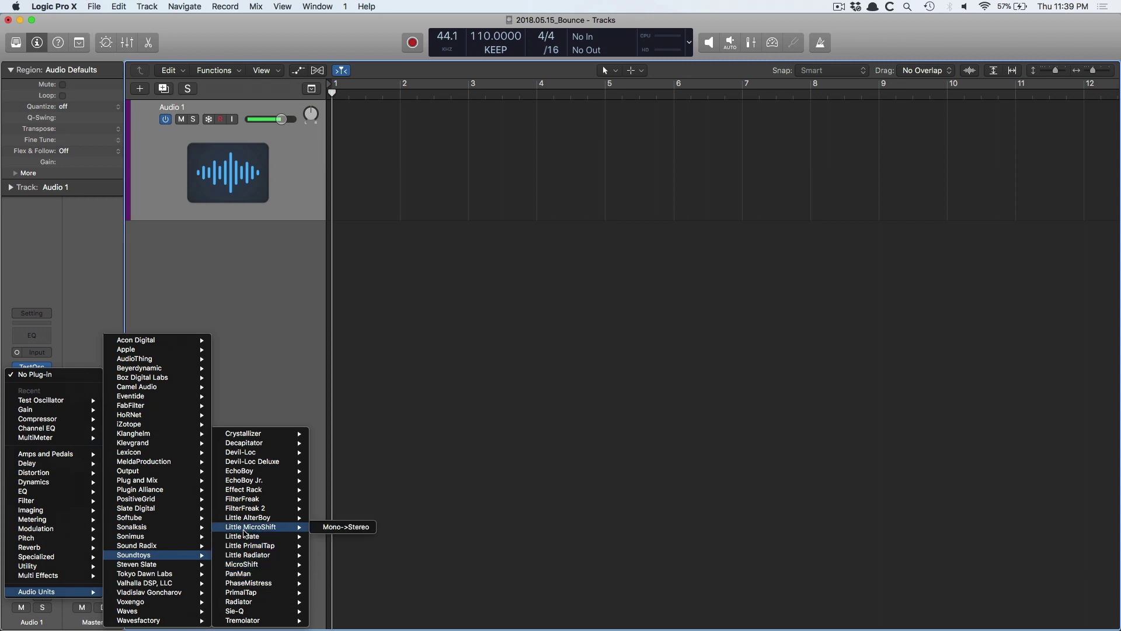
{"action": "left_click", "coordinate": [341, 528]}
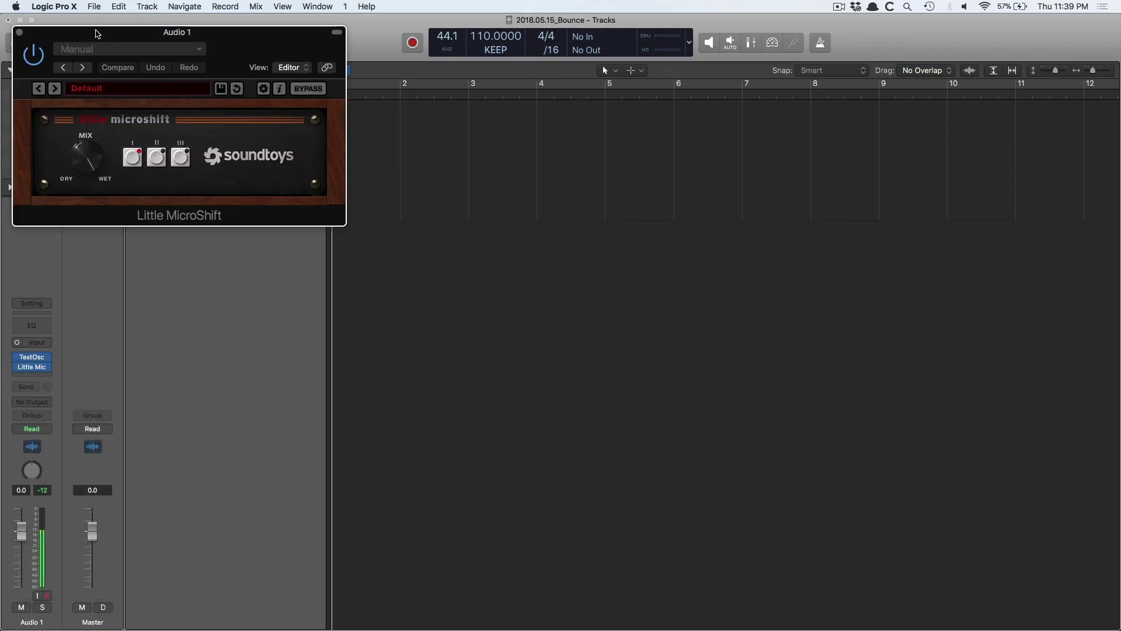
{"action": "left_click_drag", "start_coordinate": [98, 34], "coordinate": [442, 282]}
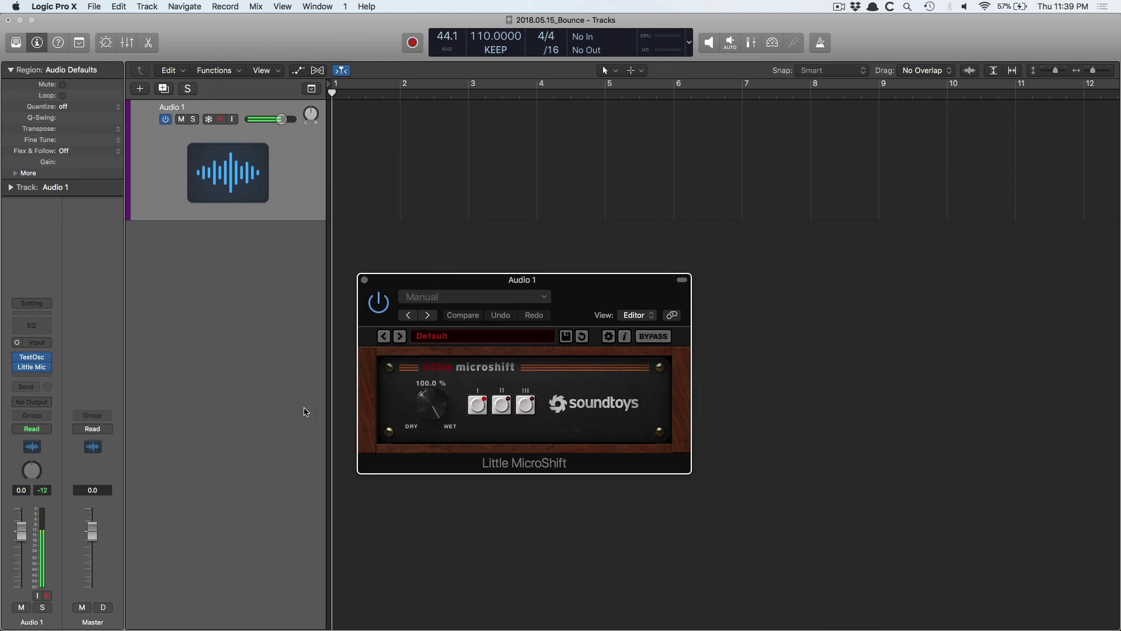
{"action": "left_click", "coordinate": [364, 279]}
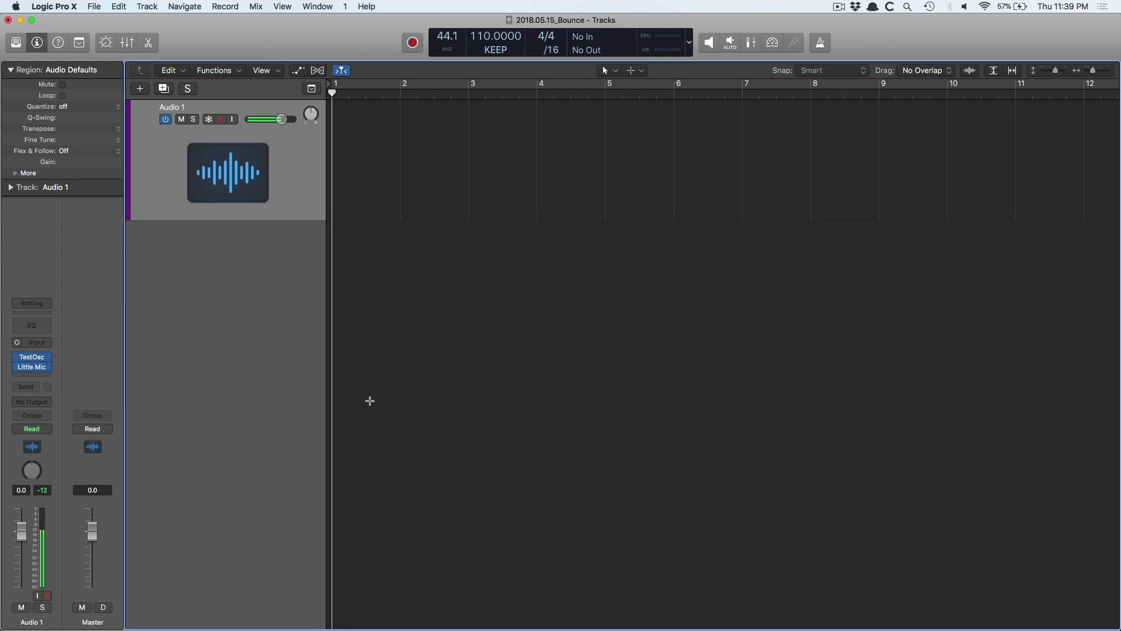
Duplicate the Audio 1 track with its plug-ins, and insert a MultiMeter after Little MicroShift on Audio 1
{"action": "double_click", "coordinate": [311, 362]}
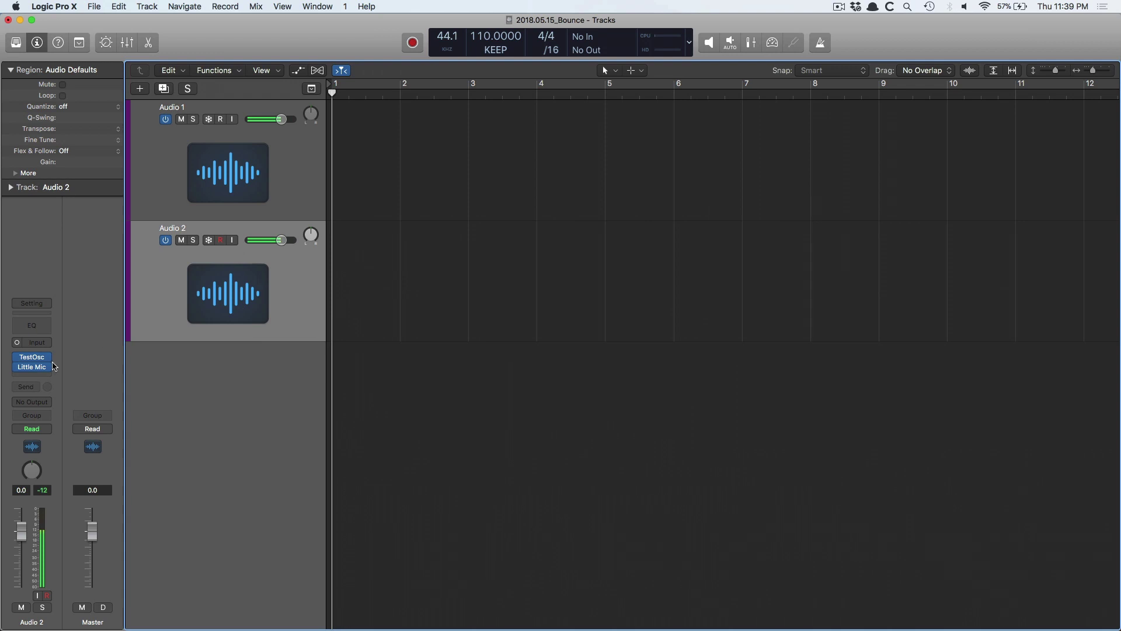
{"action": "left_click", "coordinate": [210, 196]}
{"action": "left_click", "coordinate": [32, 376]}
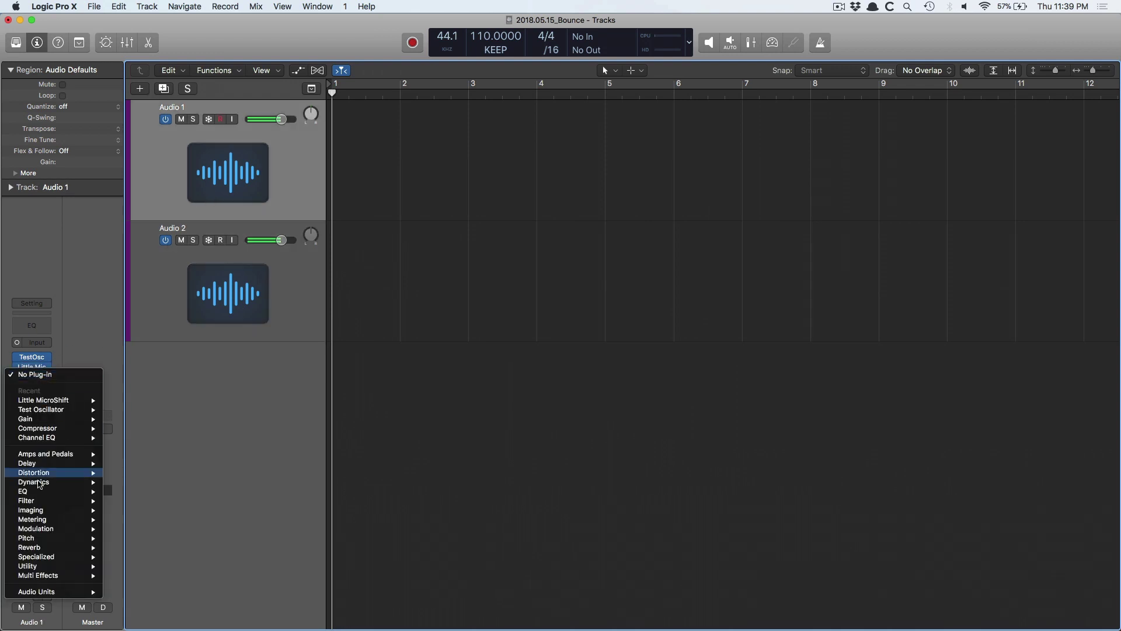
{"action": "mouse_move", "coordinate": [39, 521]}
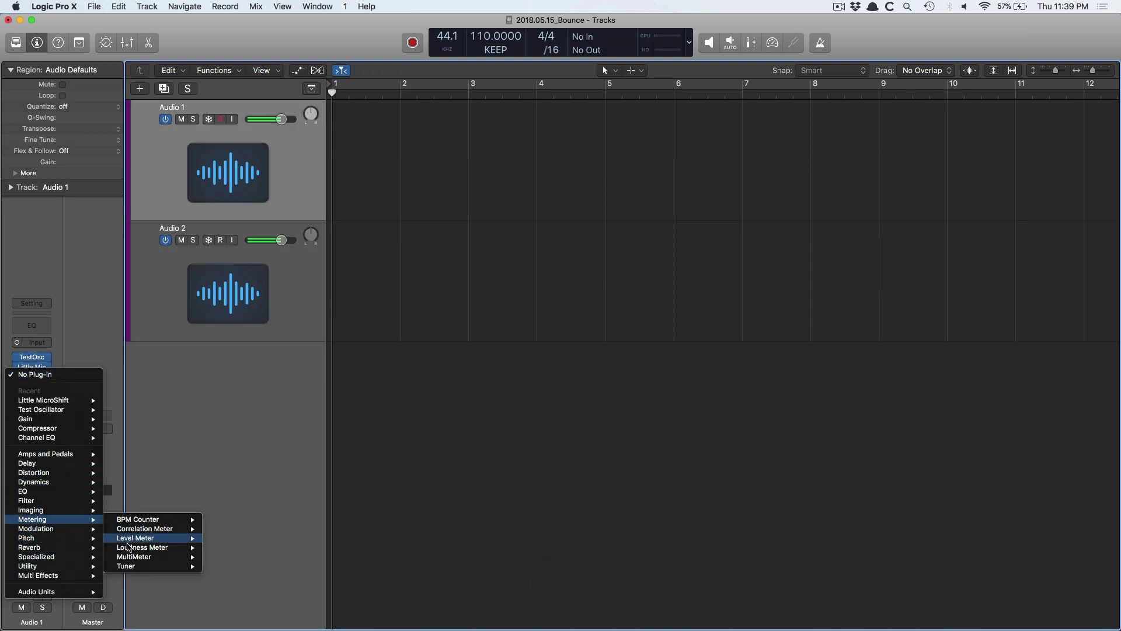
{"action": "left_click", "coordinate": [220, 556]}
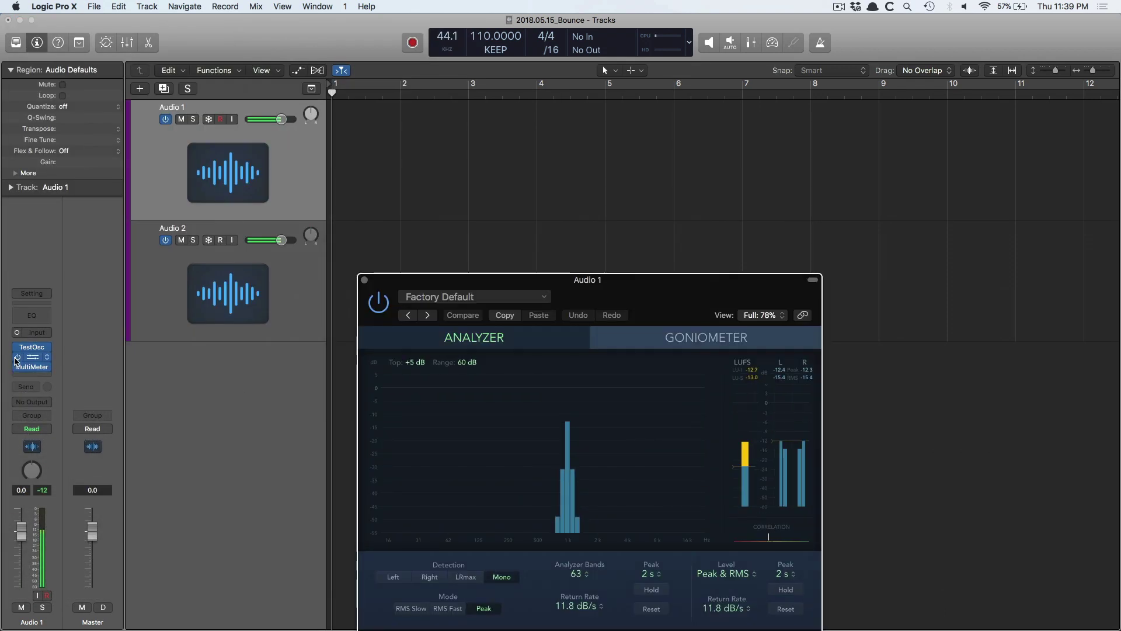
Turn Little MicroShift back on for Audio 1, select the Audio 2 track, and show the mixer
{"action": "left_click", "coordinate": [17, 332]}
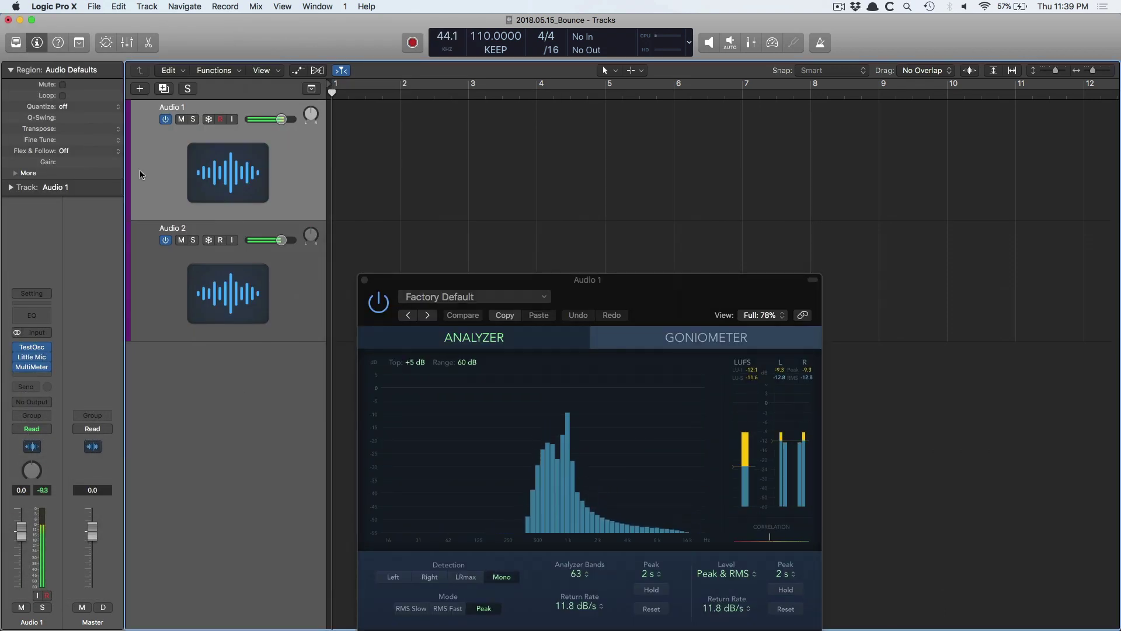
{"action": "left_click", "coordinate": [173, 283]}
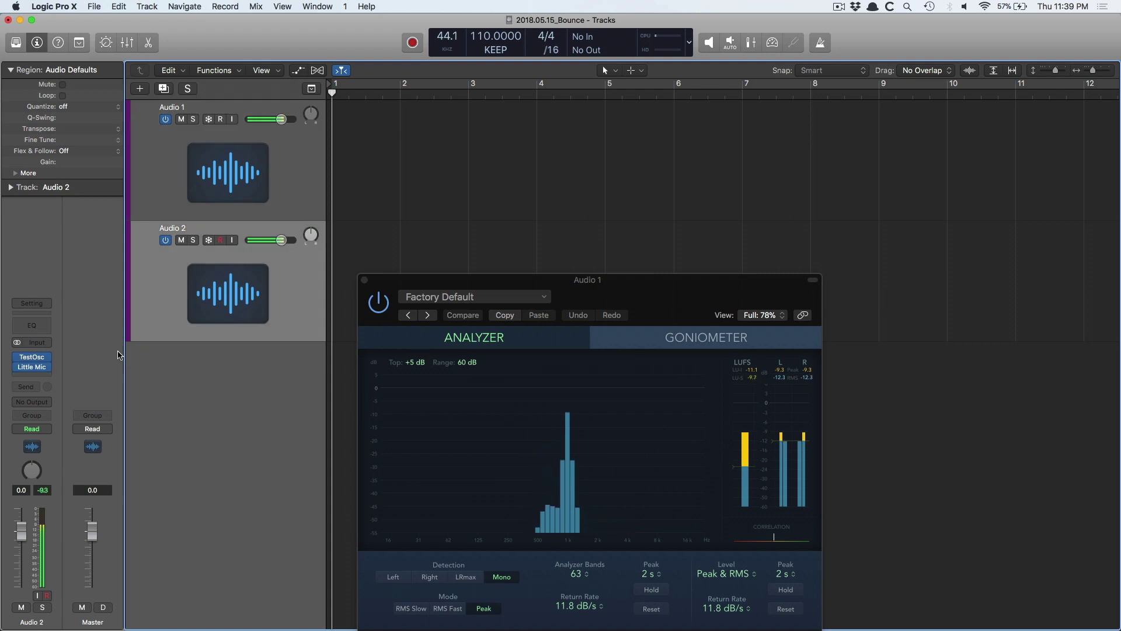
{"action": "key", "text": "x"}
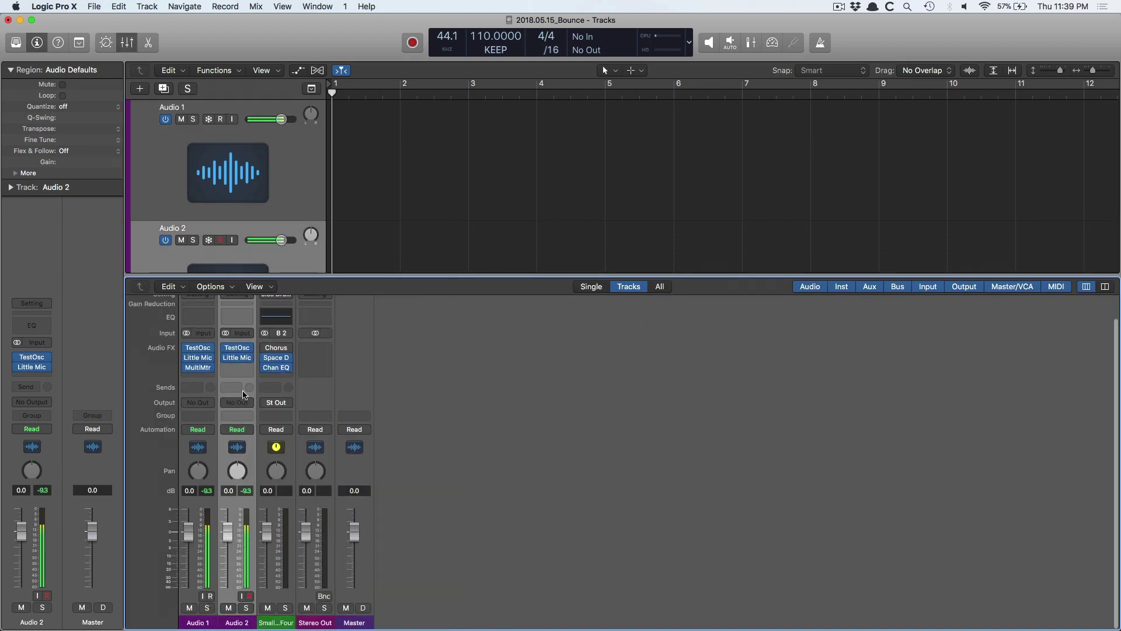
Show Audio 1's MultiMeter at 100% size in Goniometer view and move its window clear of the channel strips
{"action": "left_click", "coordinate": [206, 369]}
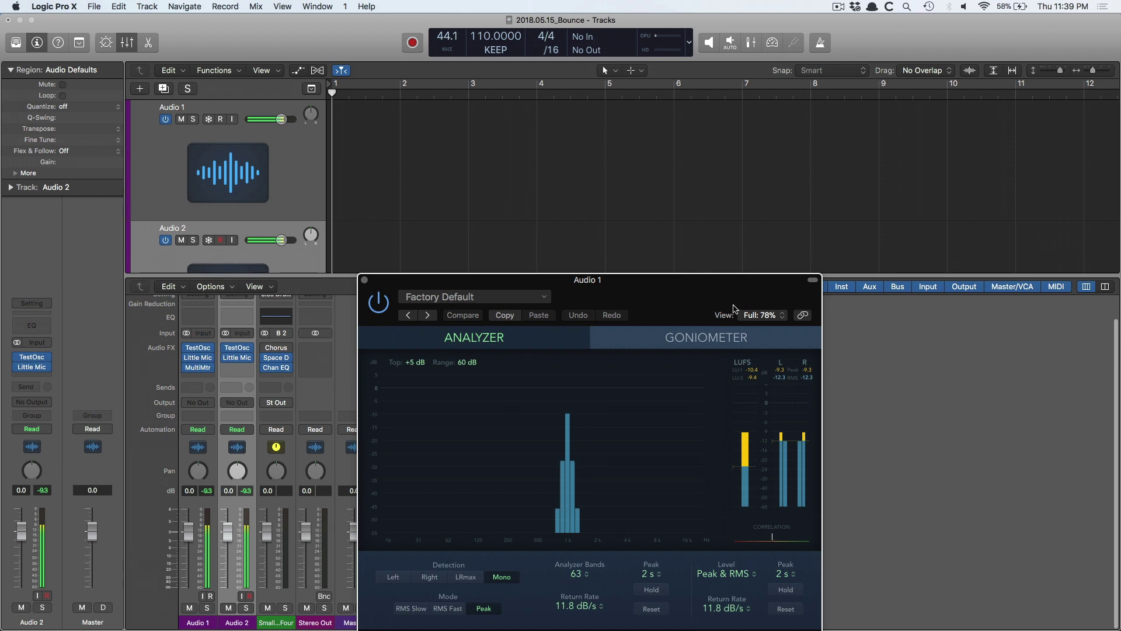
{"action": "left_click", "coordinate": [764, 315]}
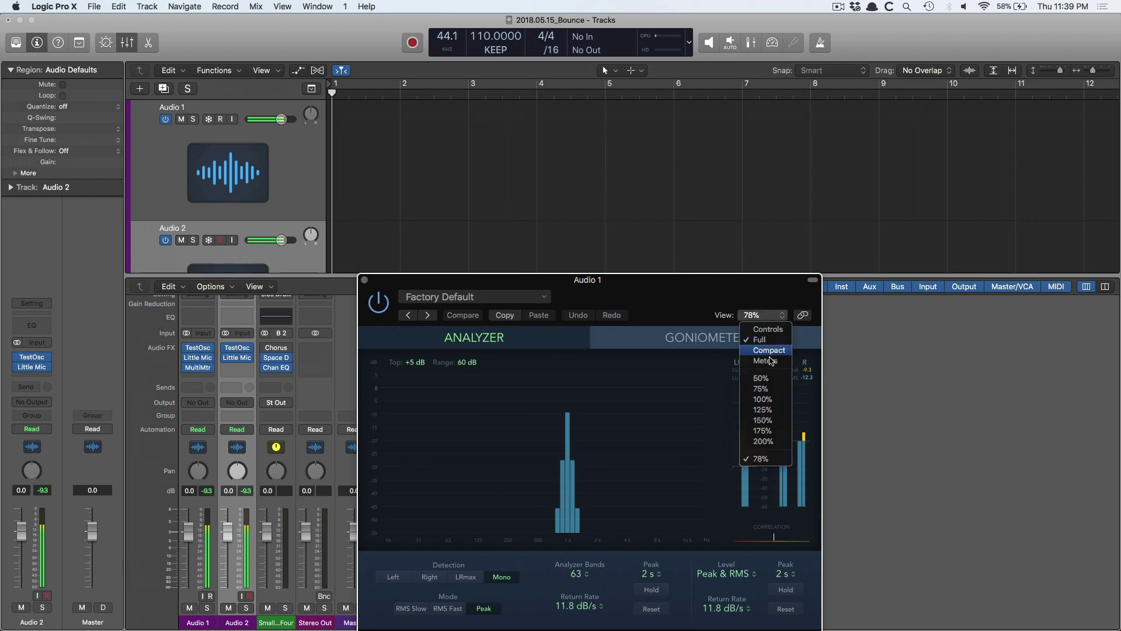
{"action": "left_click", "coordinate": [763, 399]}
{"action": "left_click", "coordinate": [800, 342]}
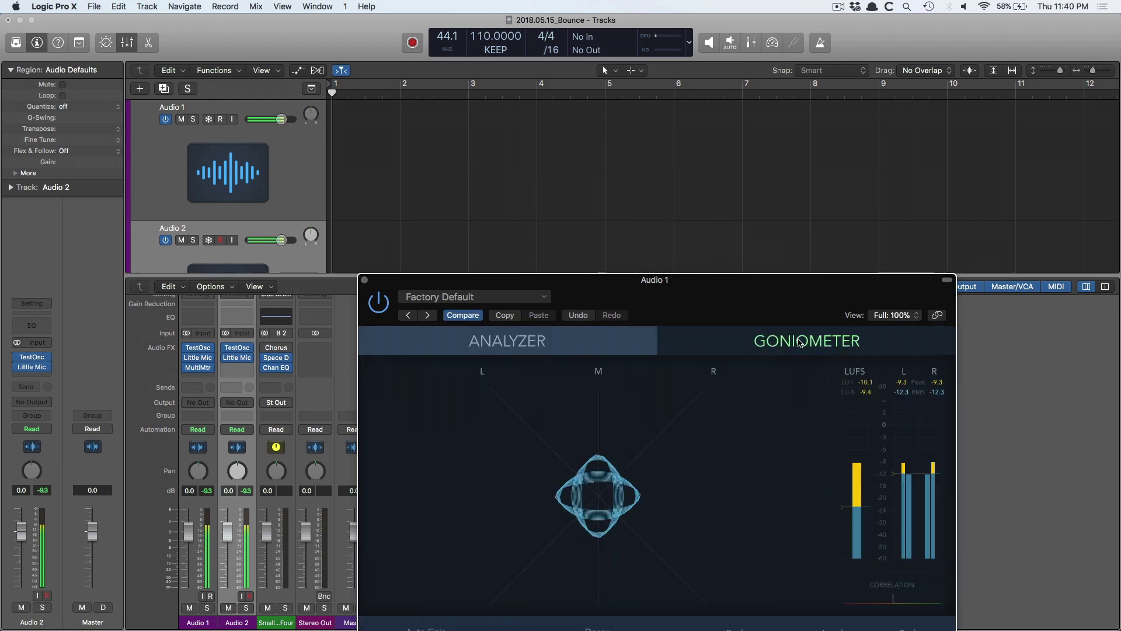
{"action": "left_click_drag", "start_coordinate": [794, 279], "coordinate": [780, 53]}
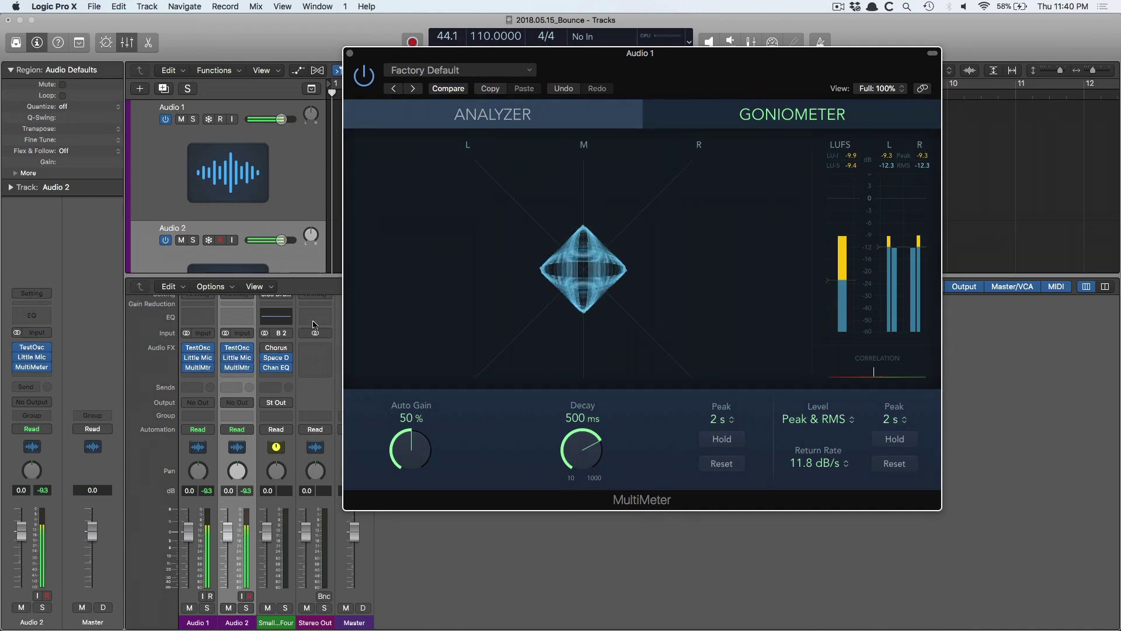
Open Audio 2's MultiMeter and arrange its goniometer next to the one of Audio 1 for comparison
{"action": "left_click", "coordinate": [237, 367]}
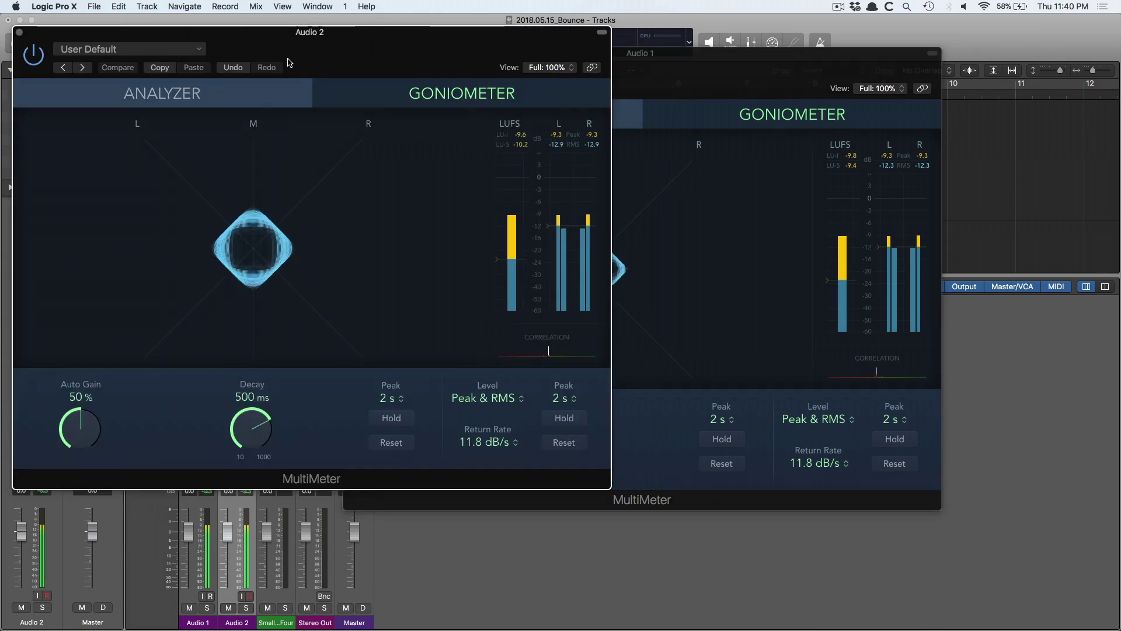
{"action": "left_click_drag", "start_coordinate": [289, 62], "coordinate": [816, 412]}
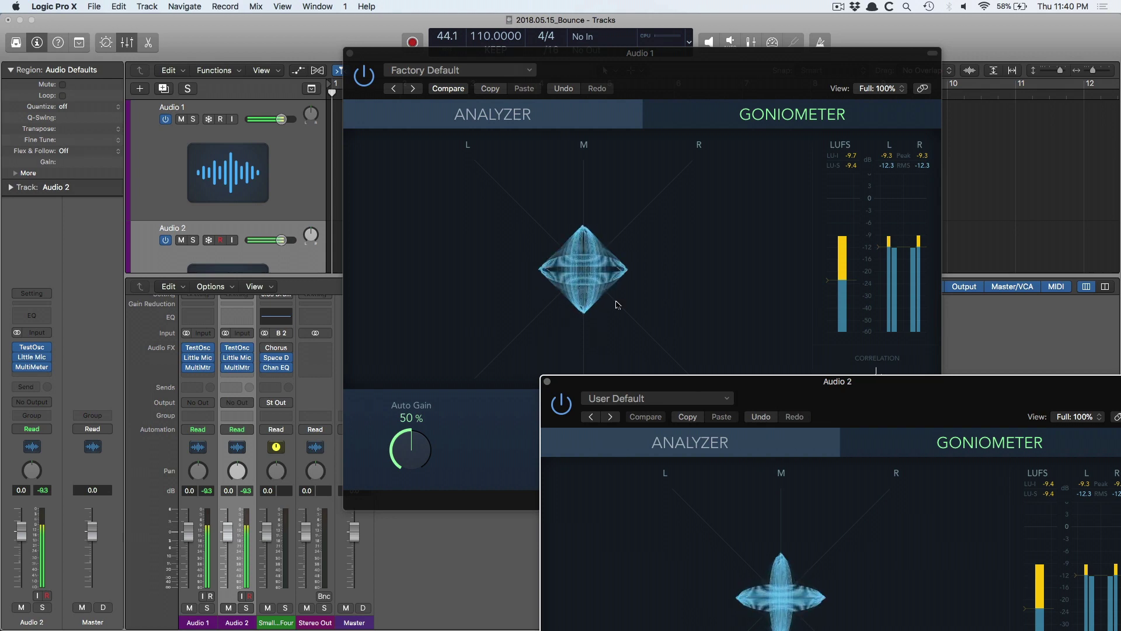
{"action": "left_click_drag", "start_coordinate": [849, 407], "coordinate": [928, 169]}
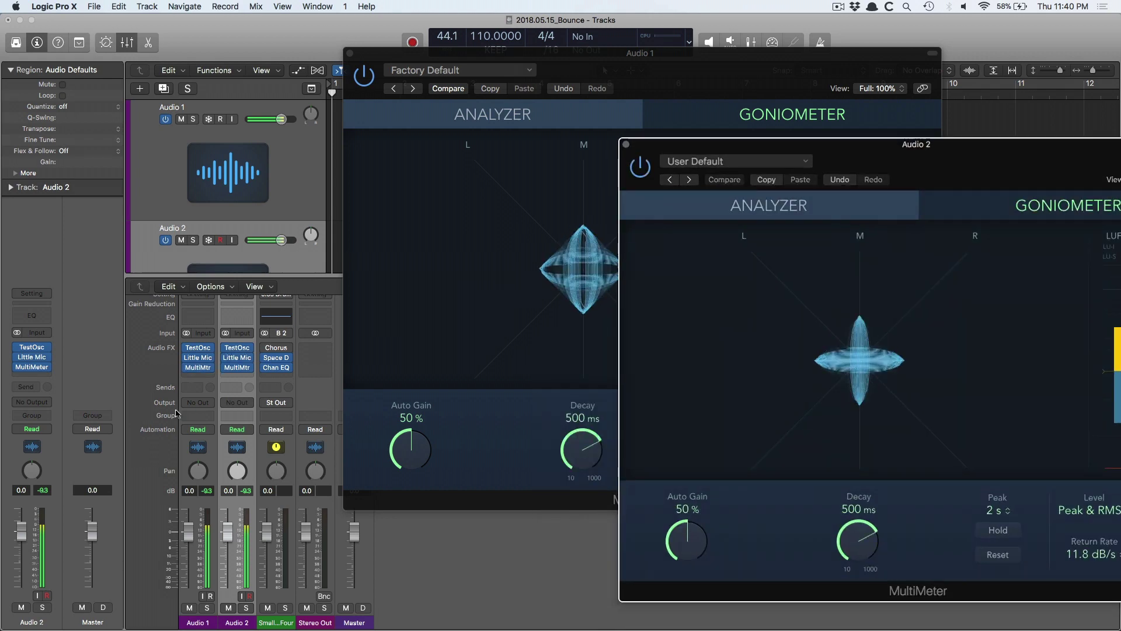
Route the outputs of both Audio 1 and Audio 2 to Stereo Output
{"action": "left_click", "coordinate": [210, 404]}
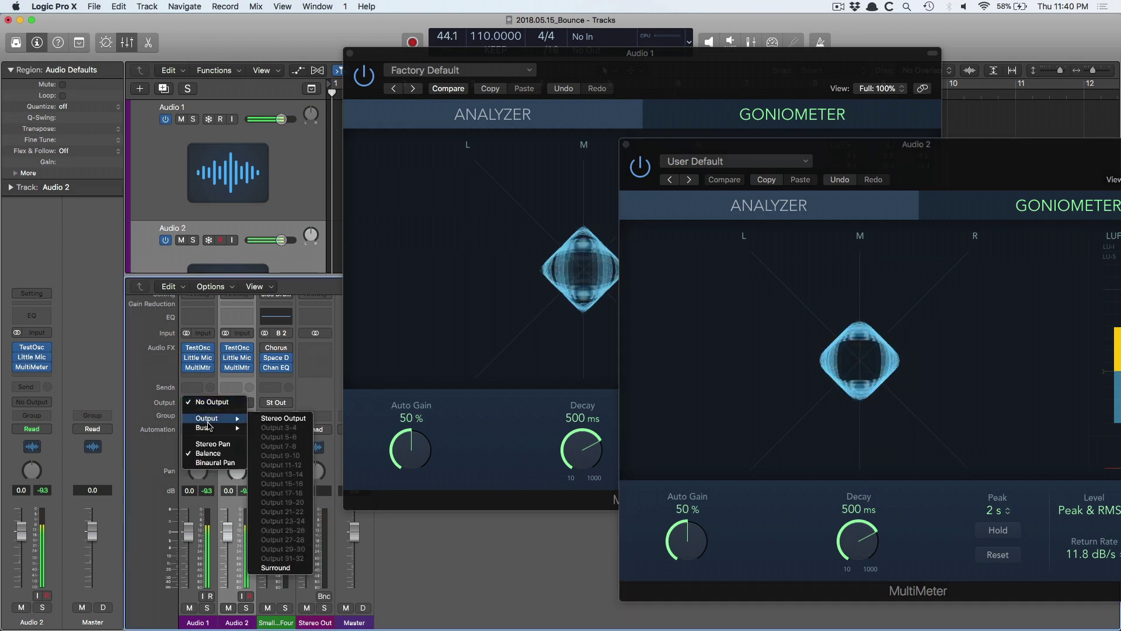
{"action": "left_click", "coordinate": [248, 415]}
{"action": "left_click", "coordinate": [244, 403]}
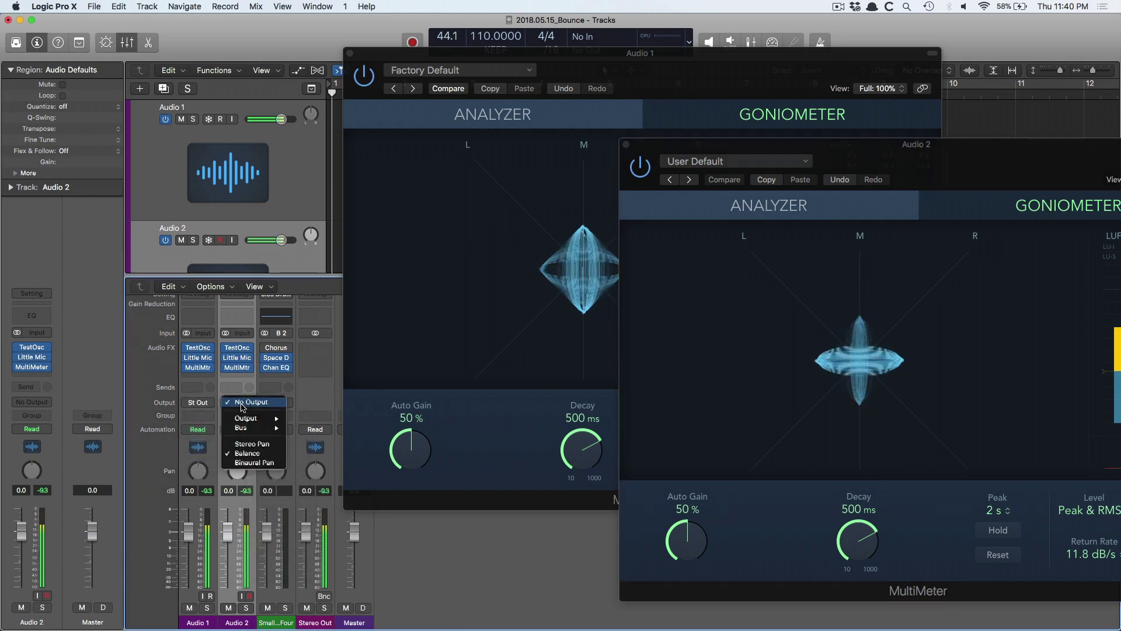
{"action": "mouse_move", "coordinate": [252, 420]}
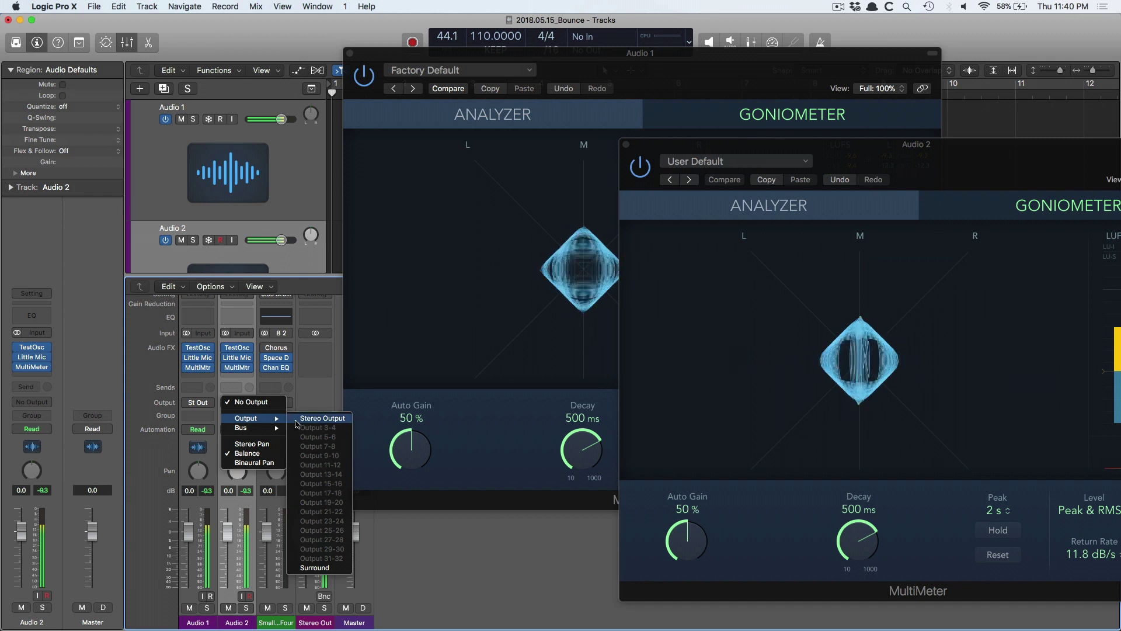
{"action": "left_click", "coordinate": [323, 418]}
Lower the volume faders of Audio 1 and Audio 2 together to -9.8 dB, and deselect the channel strips
{"action": "left_click", "coordinate": [204, 622]}
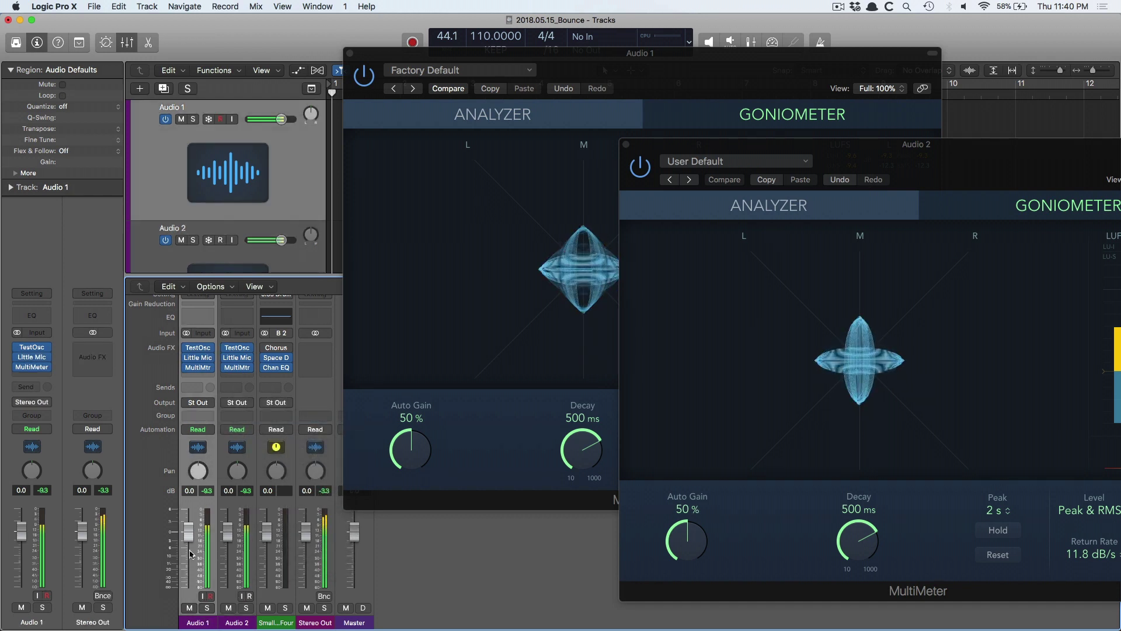
{"action": "left_click", "coordinate": [244, 623], "text": "shift"}
{"action": "left_click_drag", "start_coordinate": [188, 533], "coordinate": [188, 554]}
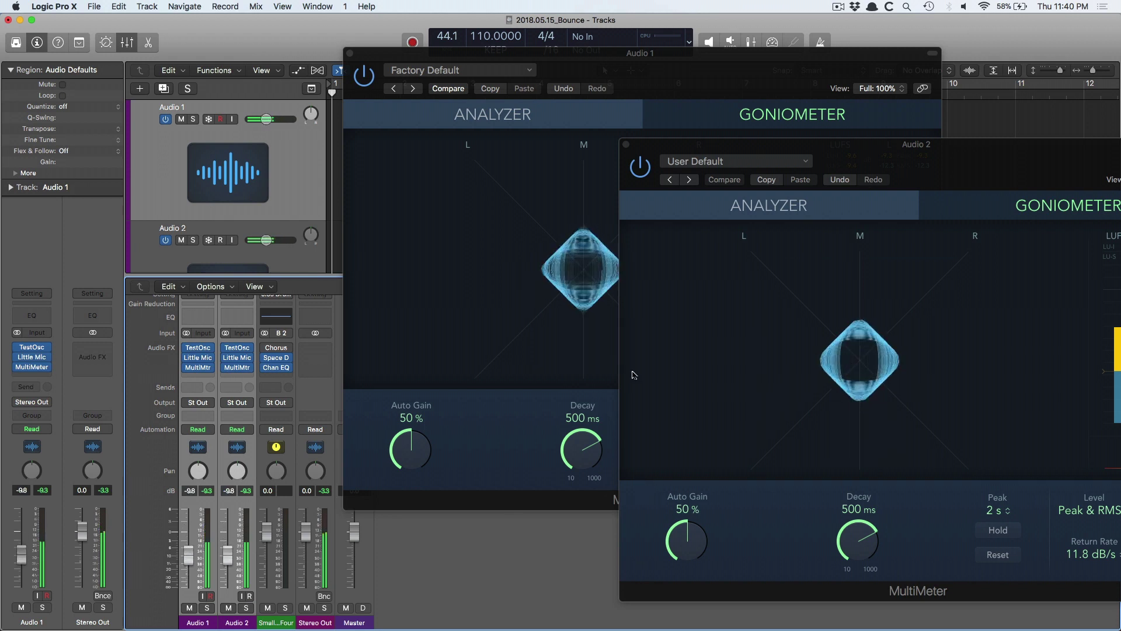
{"action": "left_click", "coordinate": [270, 386]}
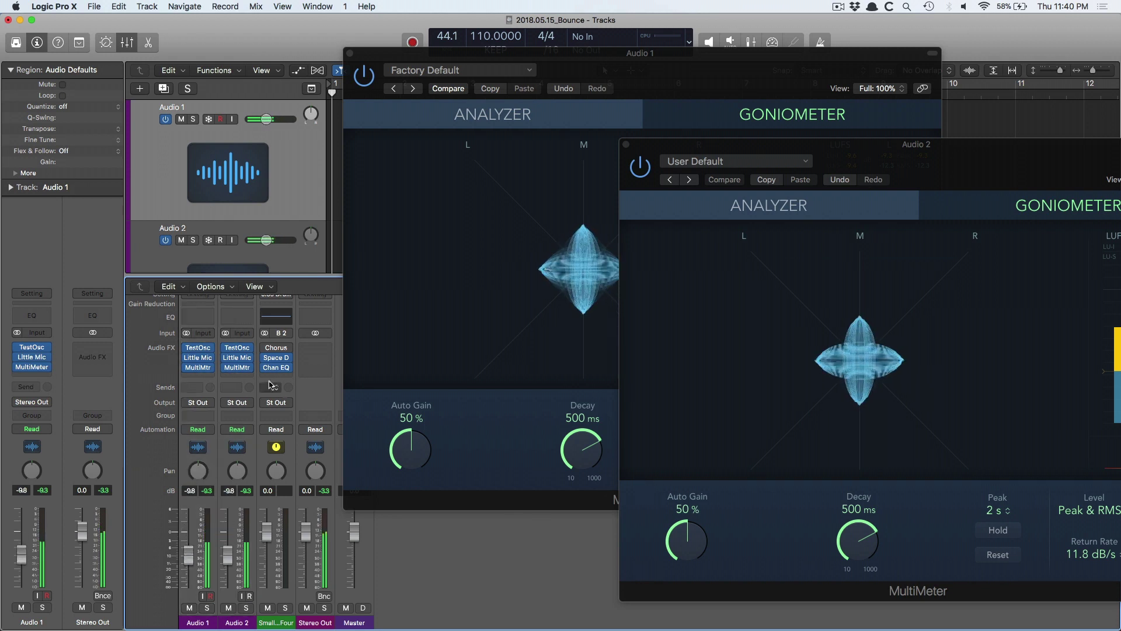
Insert a Gain plug-in before Audio 2's MultiMeter with left and right phase inverted, and reopen that MultiMeter below the Gain window
{"action": "left_click", "coordinate": [236, 369]}
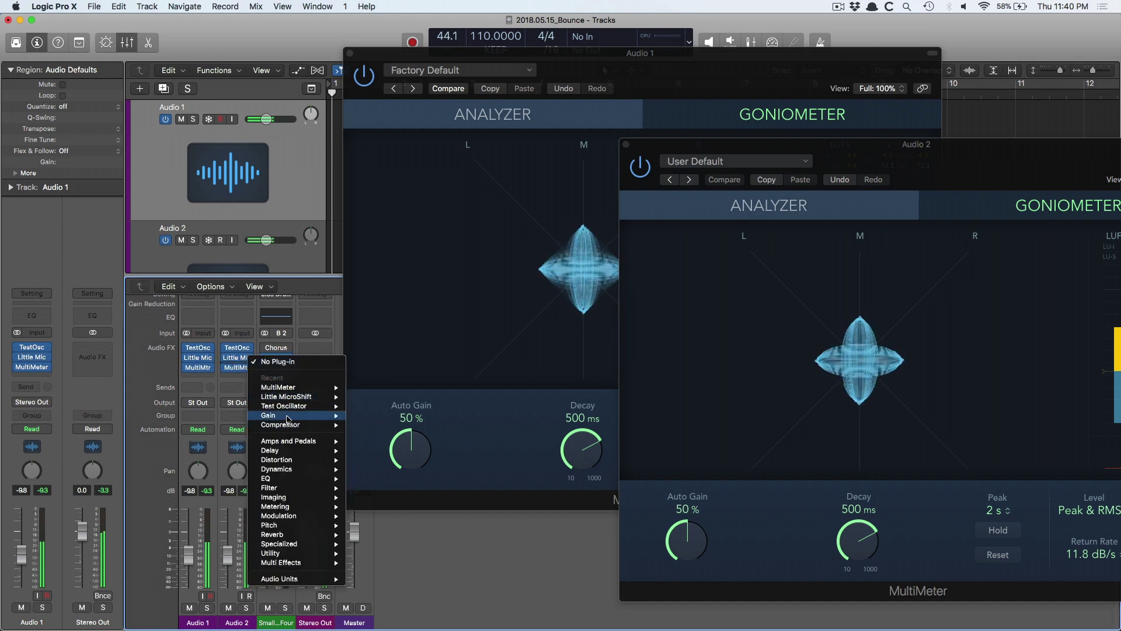
{"action": "left_click", "coordinate": [374, 415]}
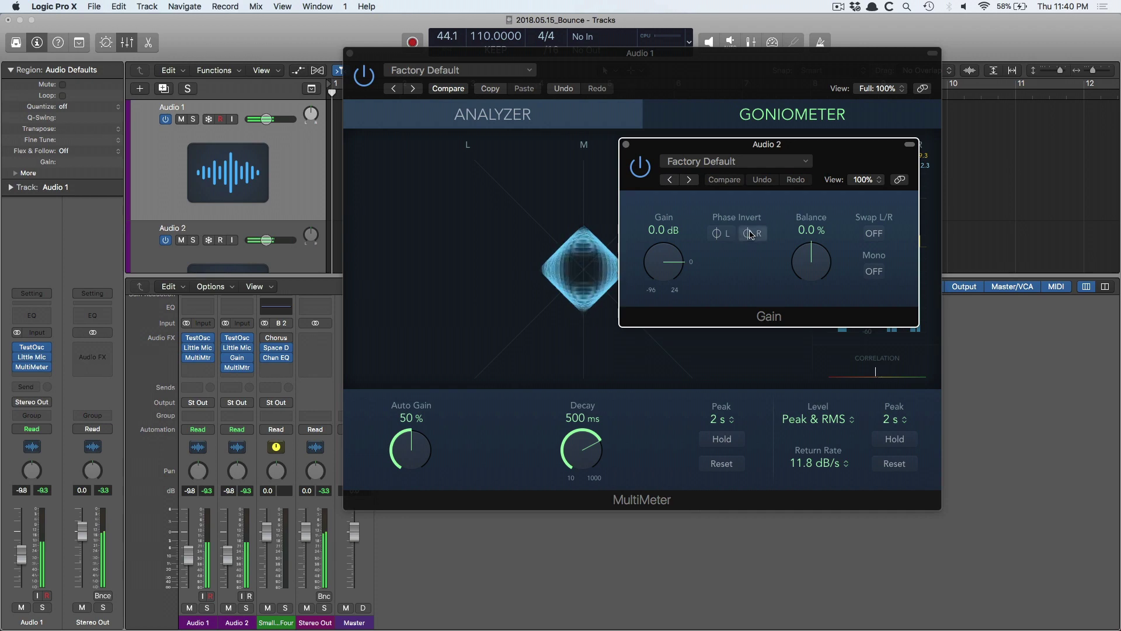
{"action": "left_click", "coordinate": [751, 234]}
{"action": "left_click", "coordinate": [720, 234]}
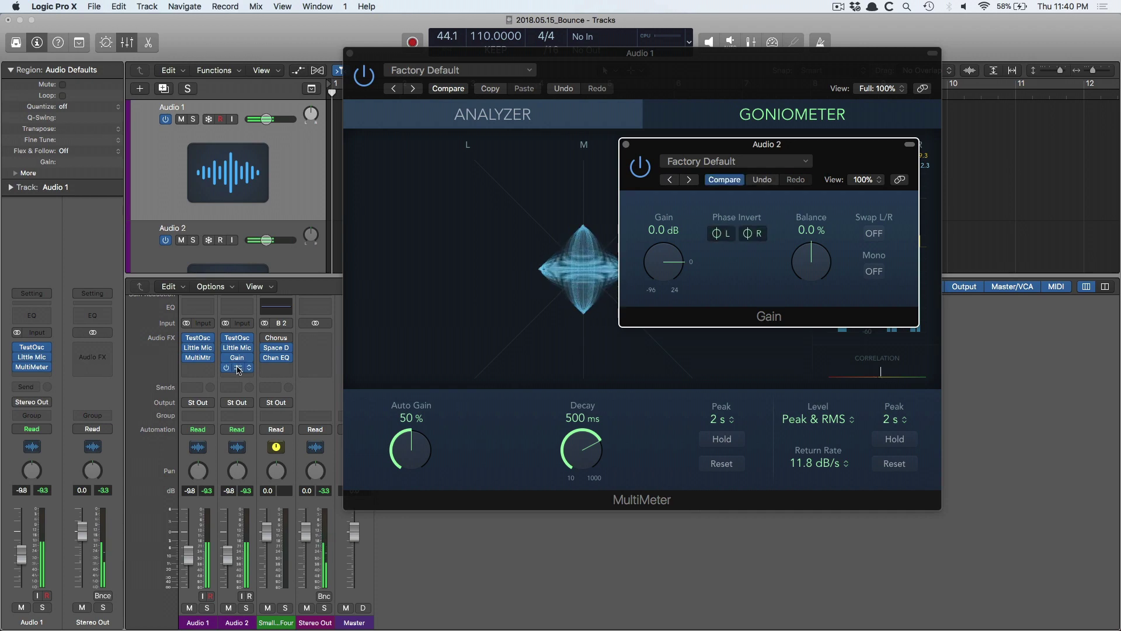
{"action": "left_click", "coordinate": [238, 370]}
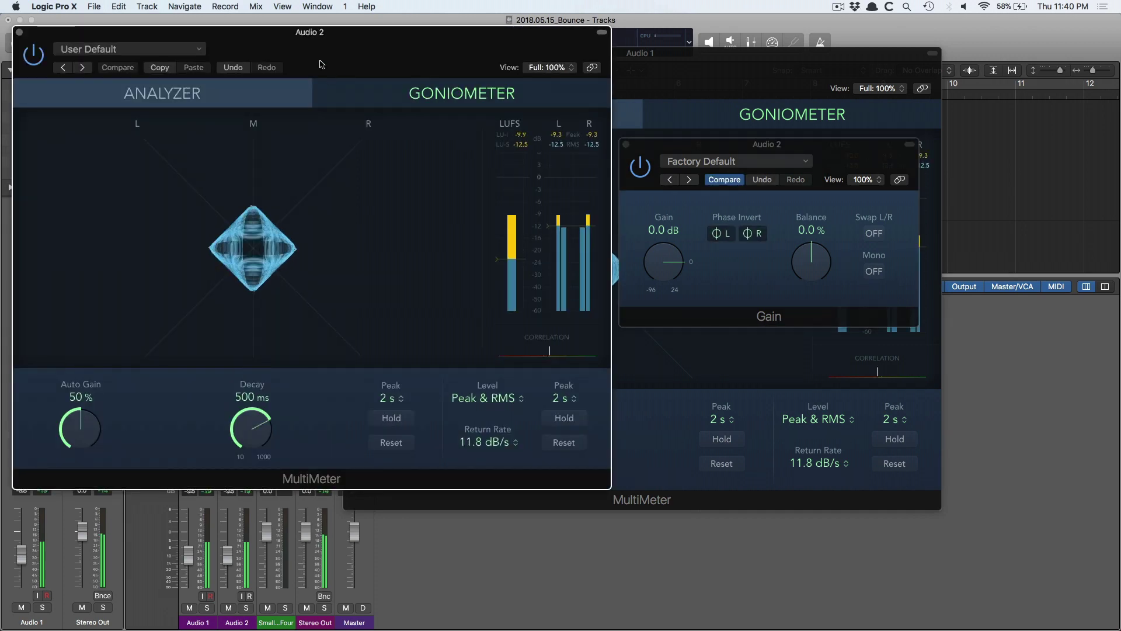
{"action": "left_click_drag", "start_coordinate": [322, 64], "coordinate": [885, 377]}
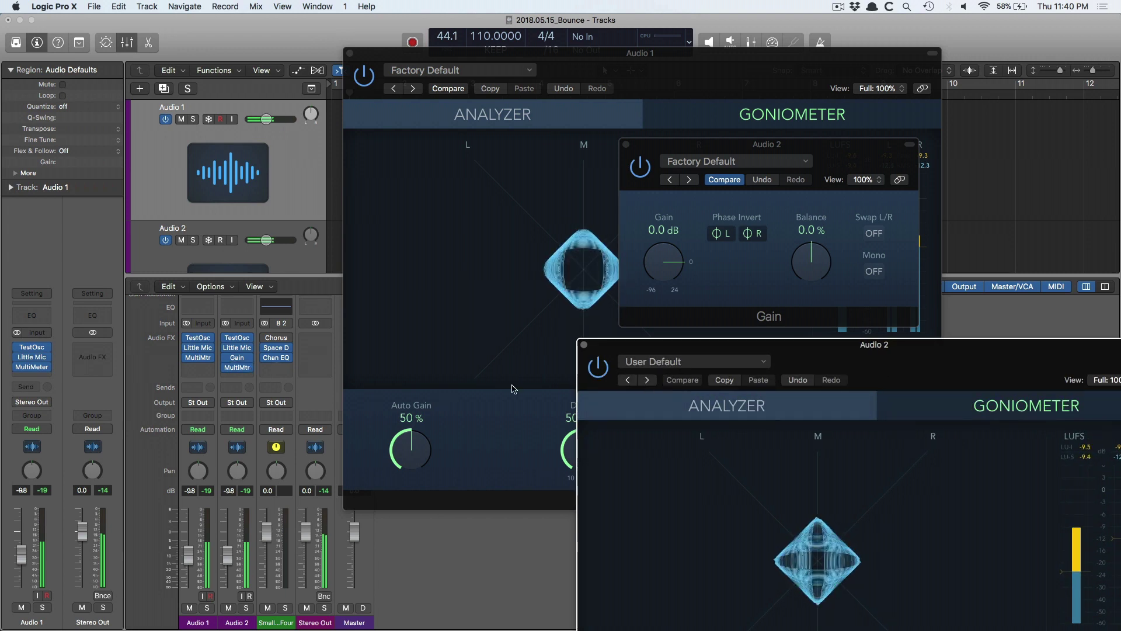
Set Little MicroShift's dry/wet mix to 49.5% on Audio 1 and 50% on Audio 2, keeping both goniometers in view
{"action": "left_click", "coordinate": [198, 347]}
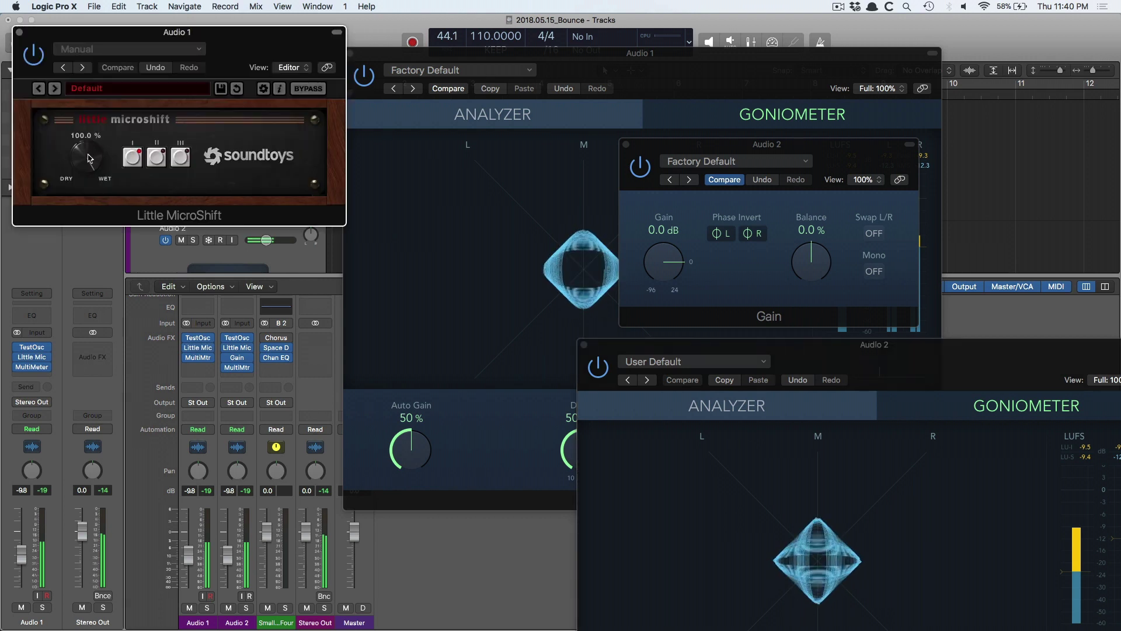
{"action": "left_click_drag", "start_coordinate": [89, 155], "coordinate": [88, 217]}
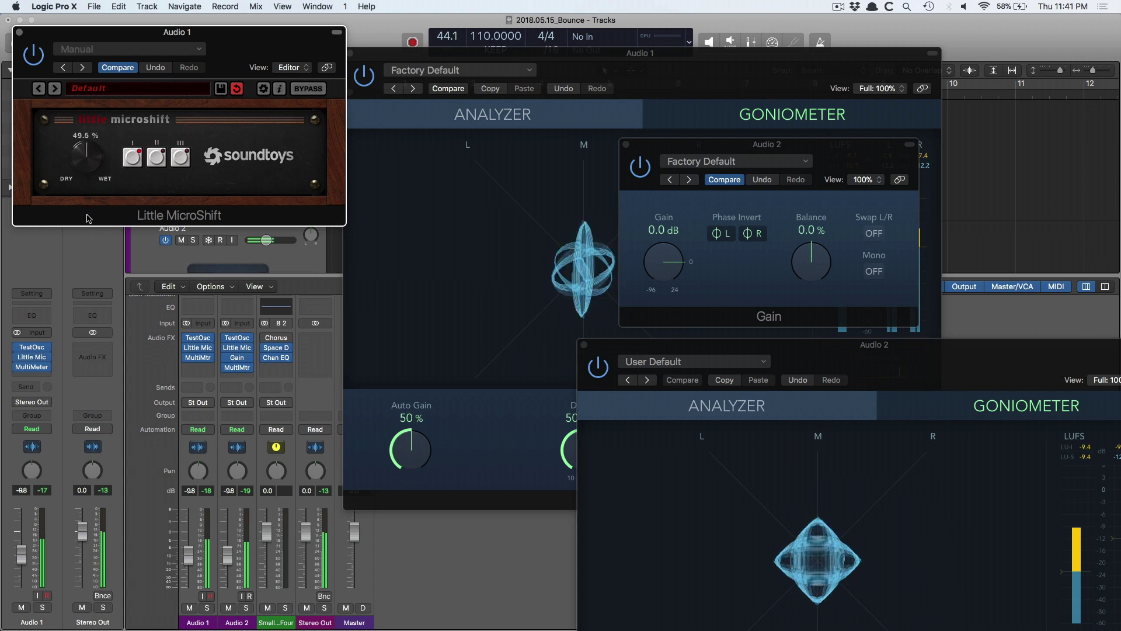
{"action": "left_click", "coordinate": [237, 347]}
{"action": "mouse_move", "coordinate": [97, 167]}
{"action": "left_mouse_down"}
{"action": "mouse_move", "coordinate": [98, 154]}
{"action": "mouse_move", "coordinate": [98, 171]}
{"action": "left_mouse_up"}
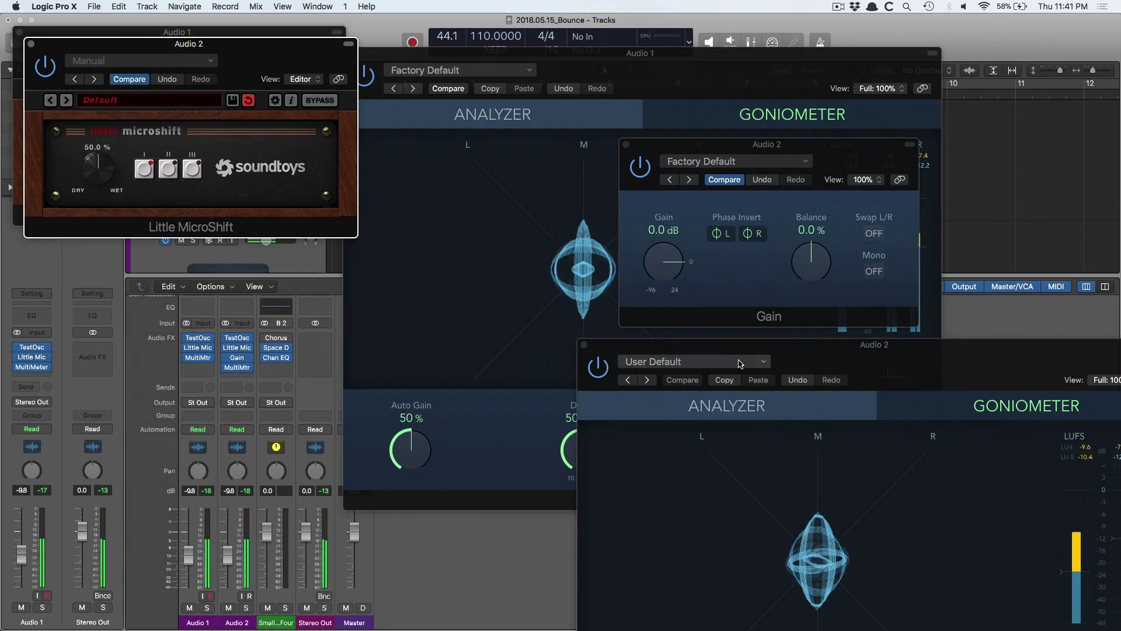
{"action": "left_click_drag", "start_coordinate": [827, 358], "coordinate": [915, 113]}
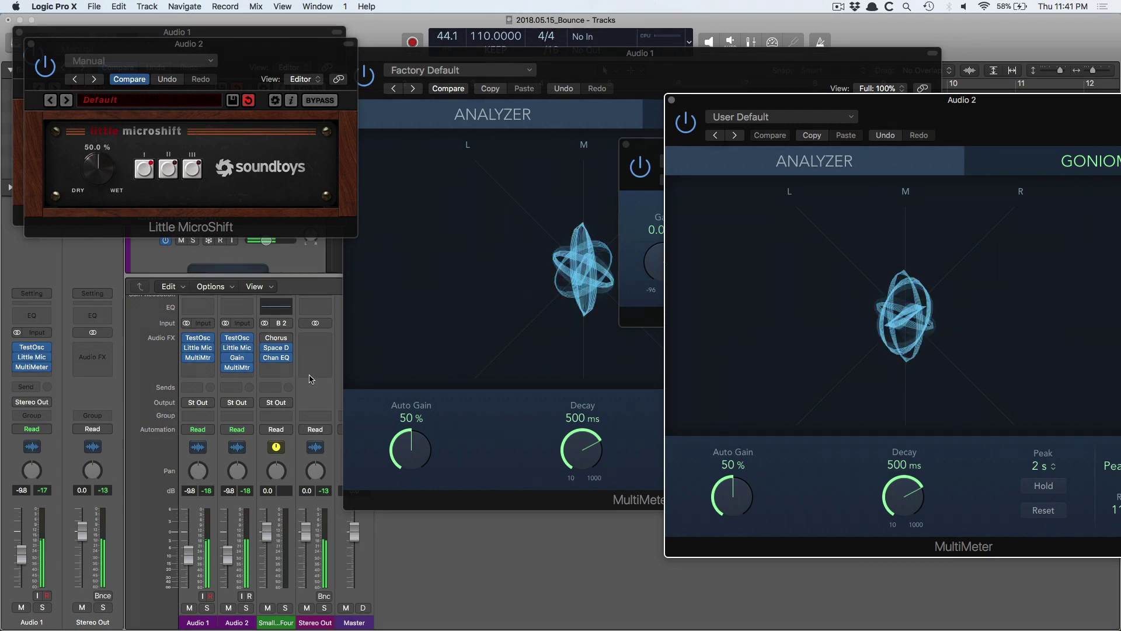
Switch the left and right phase inversion of Audio 2's Gain off and on again for comparison, and close the Gain window
{"action": "left_click", "coordinate": [237, 358]}
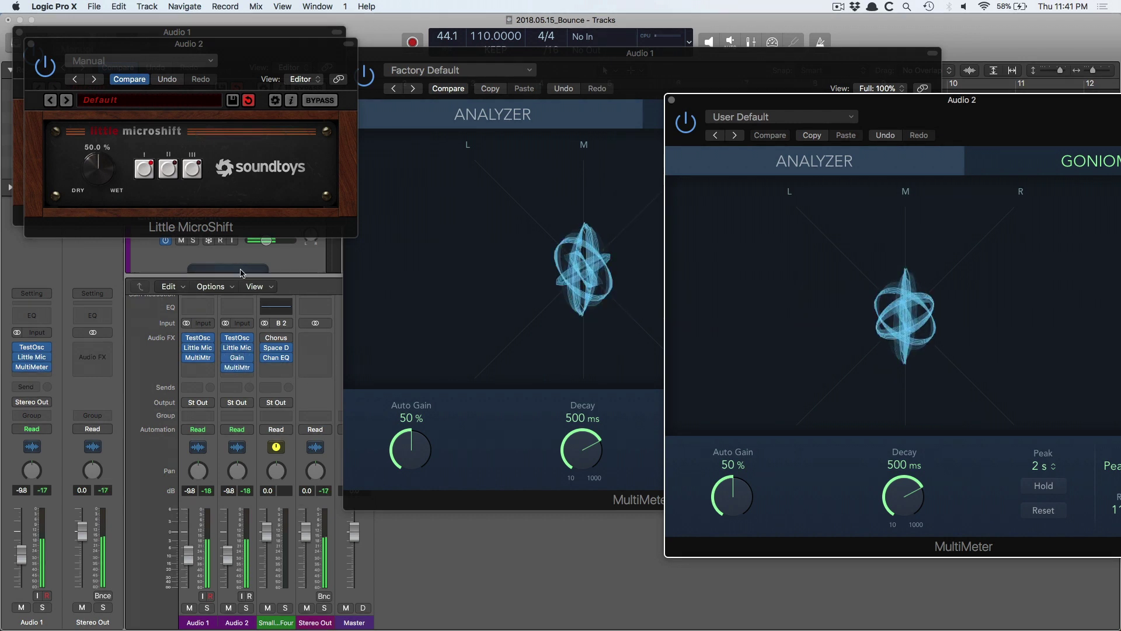
{"action": "left_click", "coordinate": [236, 357]}
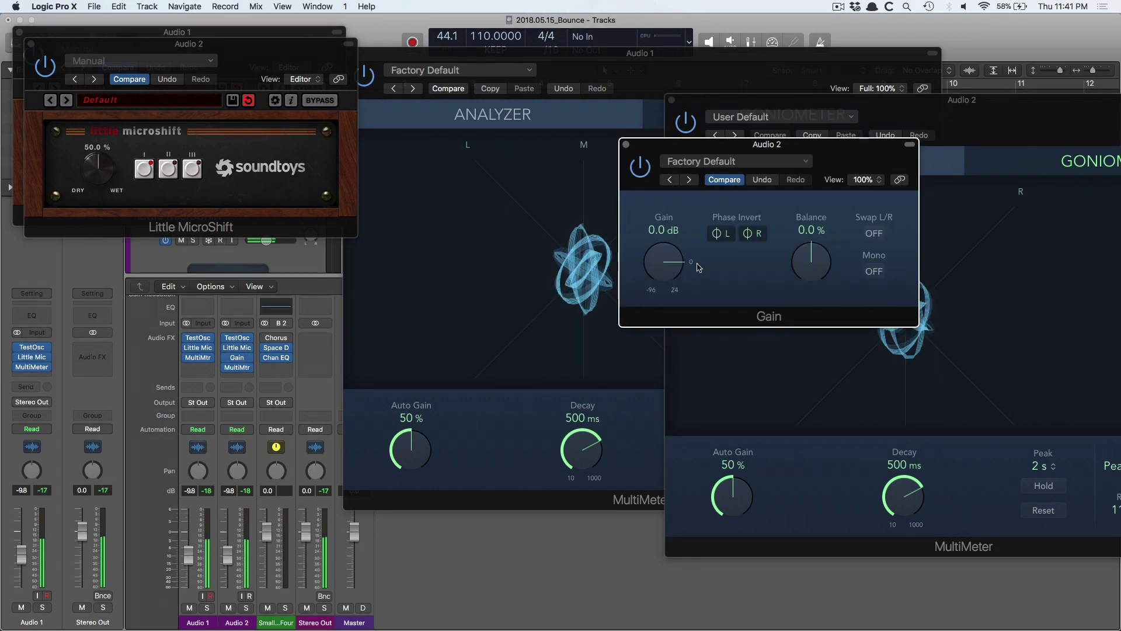
{"action": "left_click", "coordinate": [746, 234]}
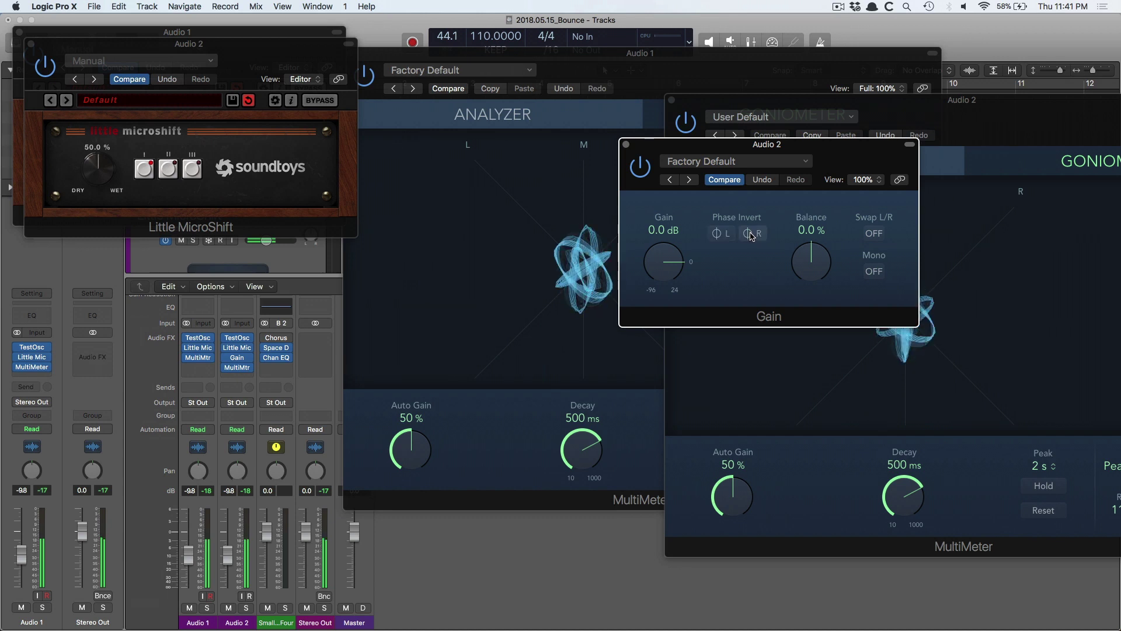
{"action": "left_click_drag", "start_coordinate": [716, 151], "coordinate": [488, 315]}
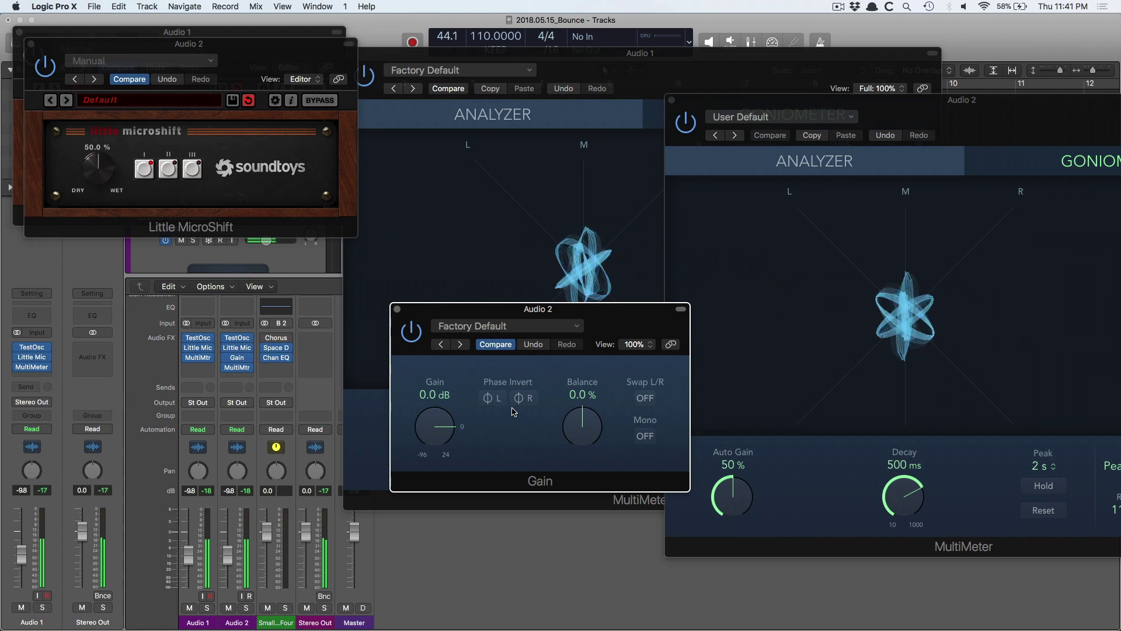
{"action": "left_click", "coordinate": [492, 398]}
{"action": "left_click", "coordinate": [523, 399]}
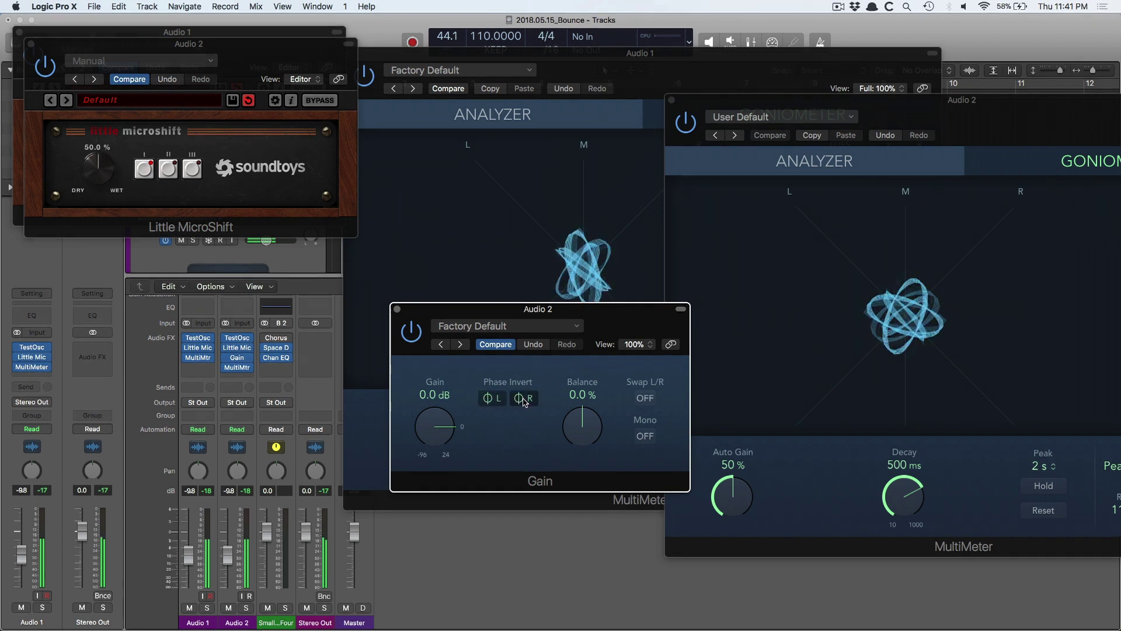
{"action": "left_click", "coordinate": [398, 309]}
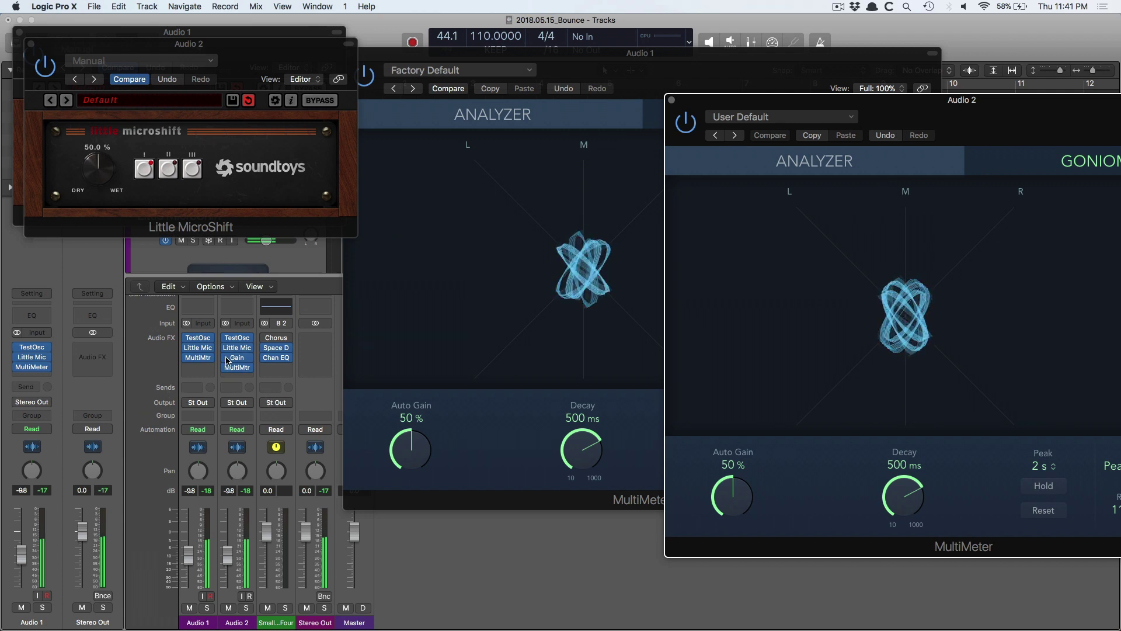
Replace Little MicroShift on Audio 1 with Slate Digital's Virtual Tape Machines
{"action": "mouse_move", "coordinate": [228, 361]}
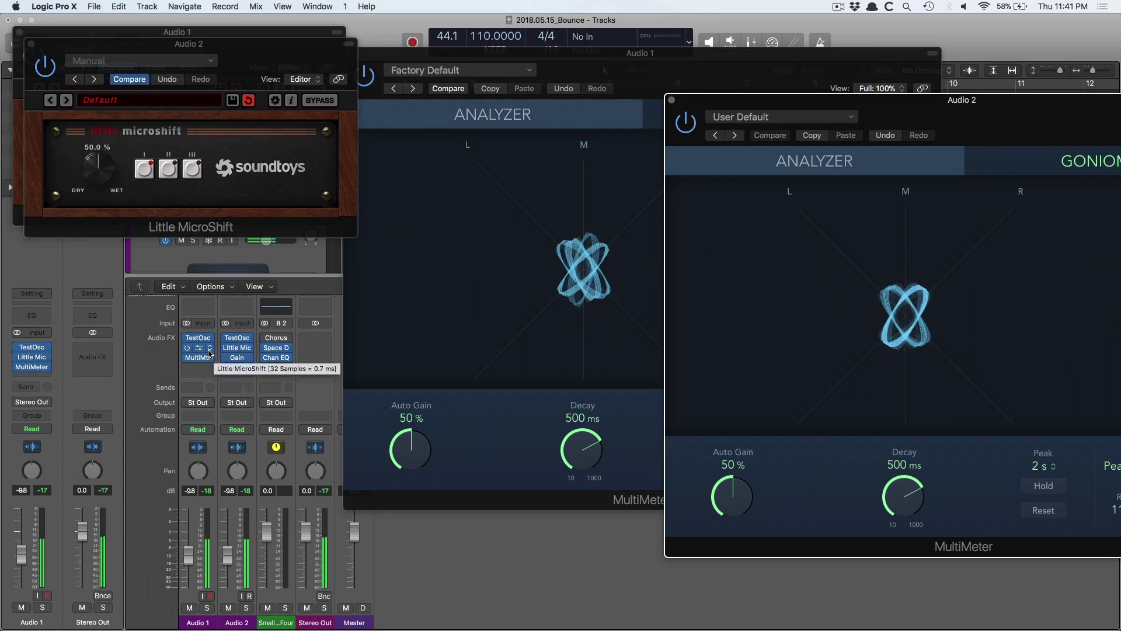
{"action": "left_click", "coordinate": [211, 350]}
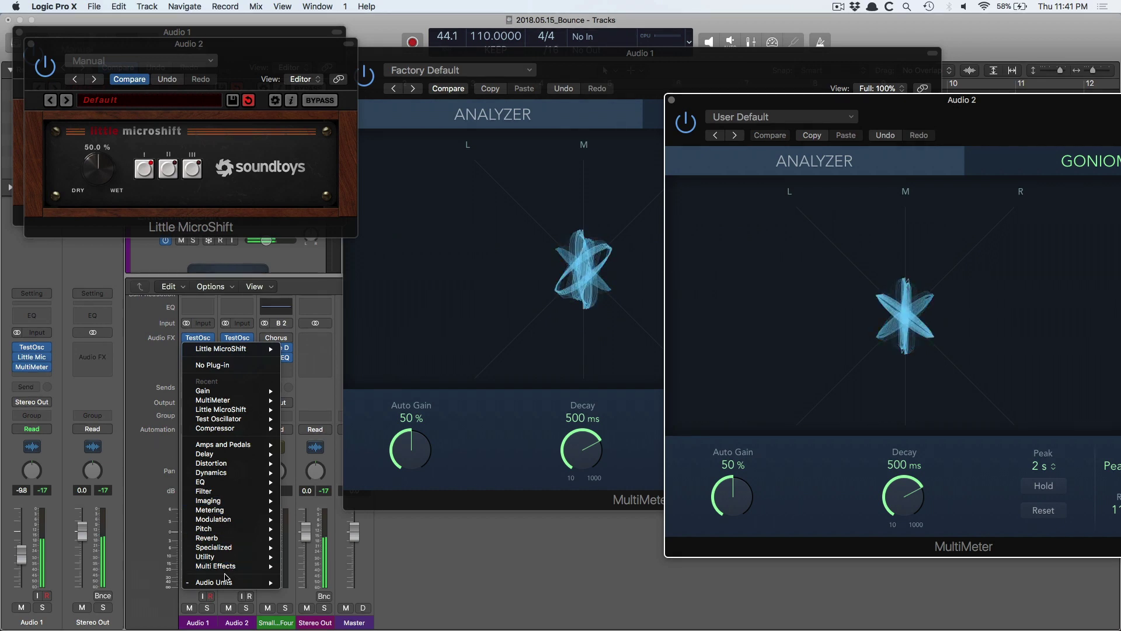
{"action": "mouse_move", "coordinate": [246, 578]}
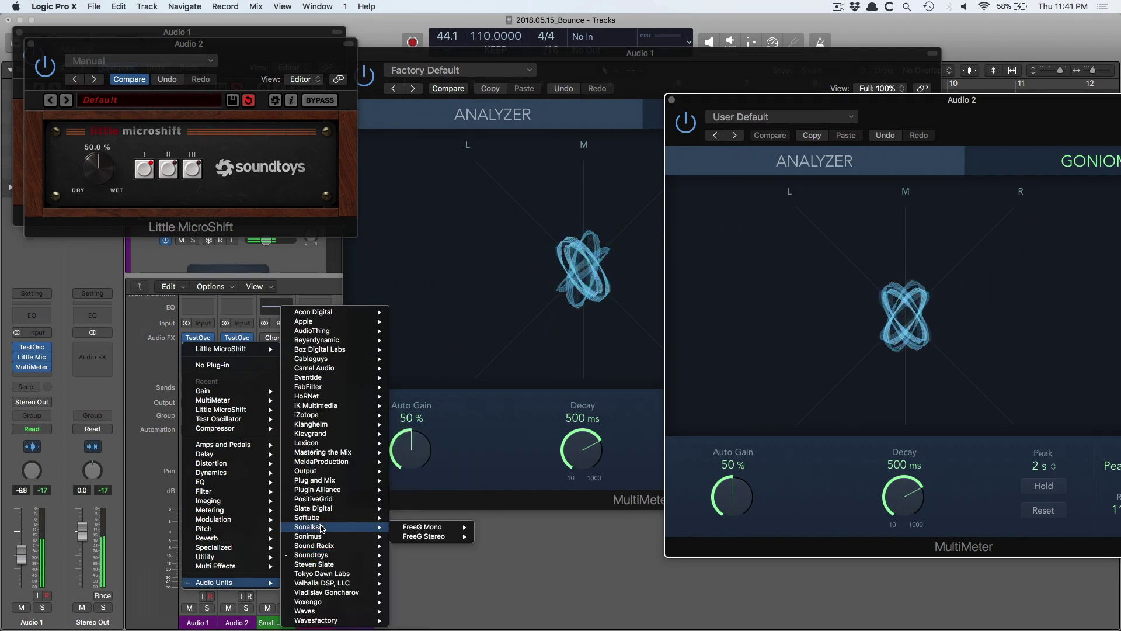
{"action": "mouse_move", "coordinate": [321, 508]}
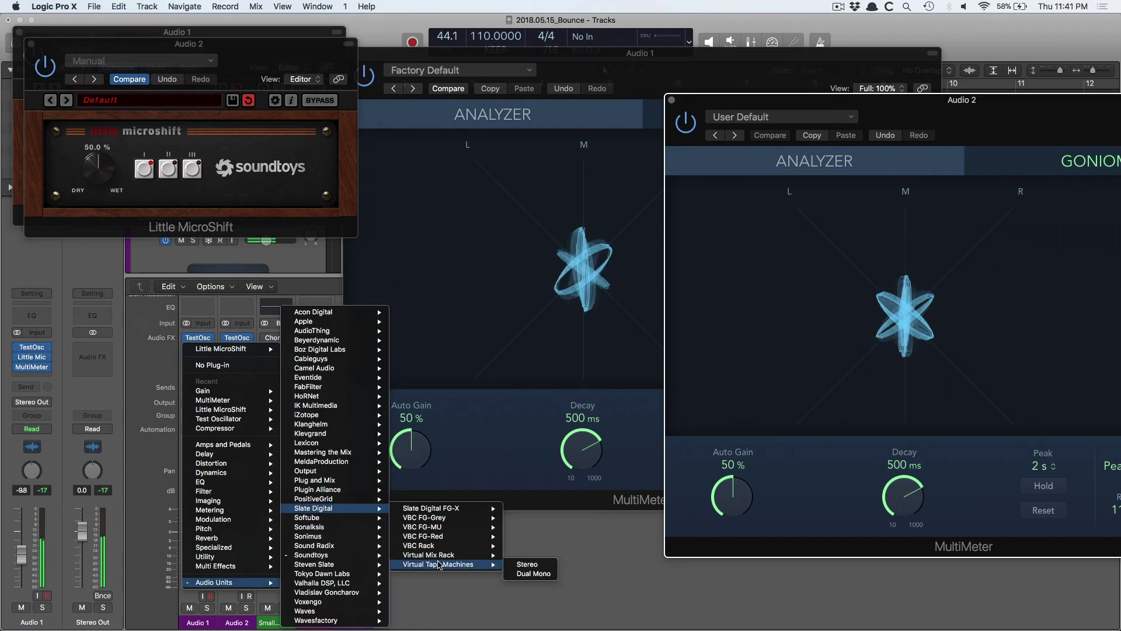
{"action": "left_click", "coordinate": [440, 564]}
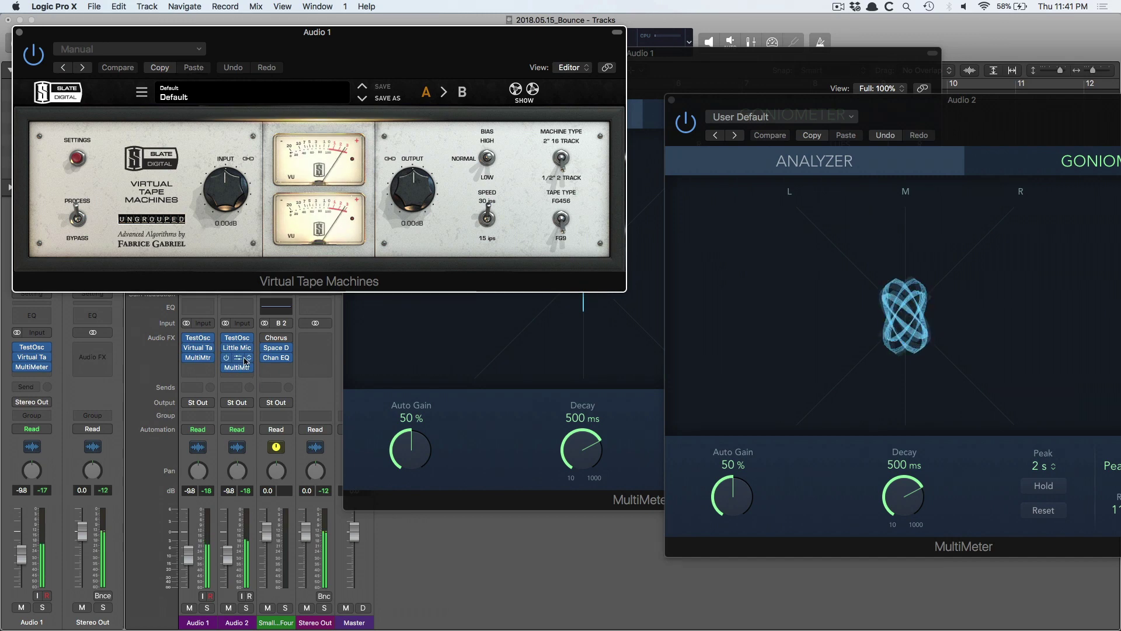
Copy Virtual Tape Machines from Audio 1 over Little MicroShift on Audio 2, and close the Virtual Tape Machines window
{"action": "left_click", "coordinate": [248, 350]}
{"action": "left_click", "coordinate": [237, 365]}
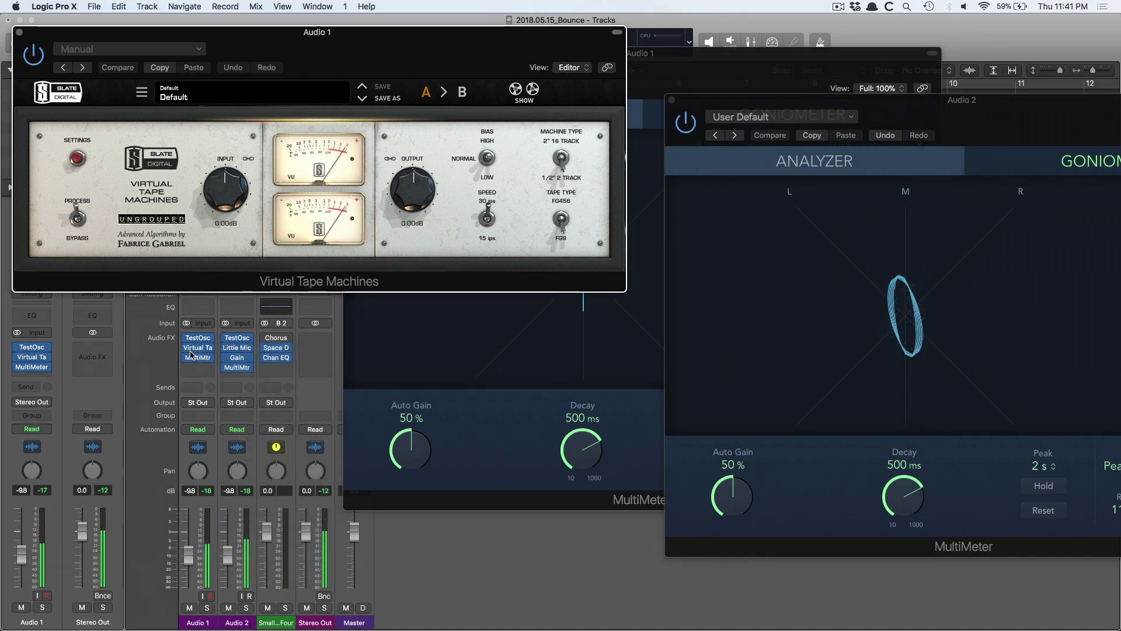
{"action": "left_click_drag", "start_coordinate": [196, 350], "coordinate": [237, 348]}
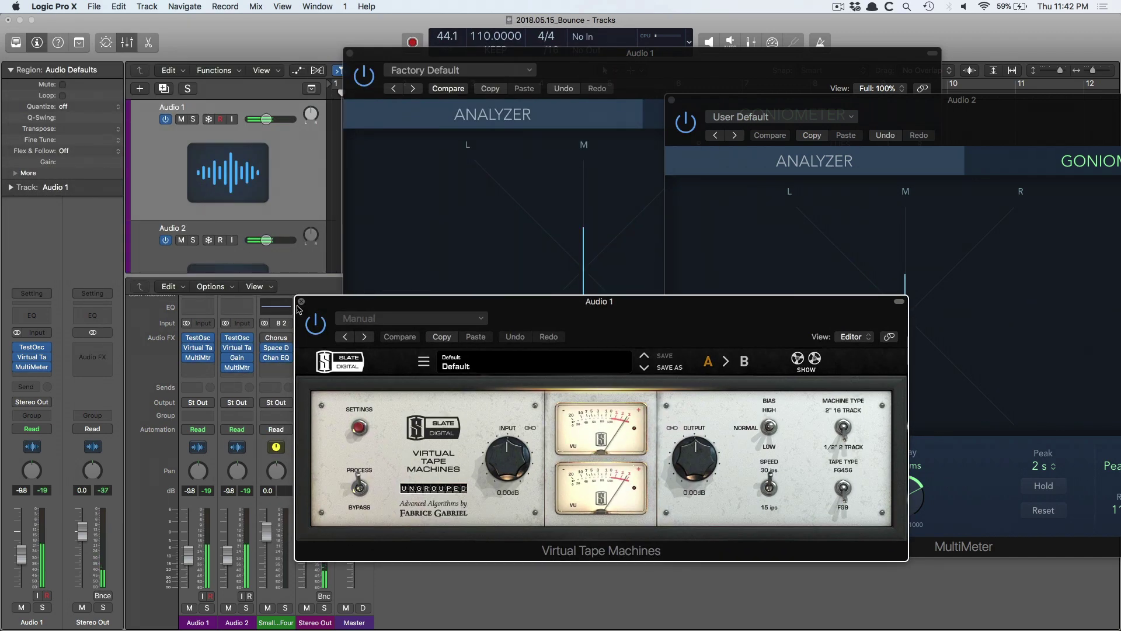
{"action": "left_click", "coordinate": [301, 301]}
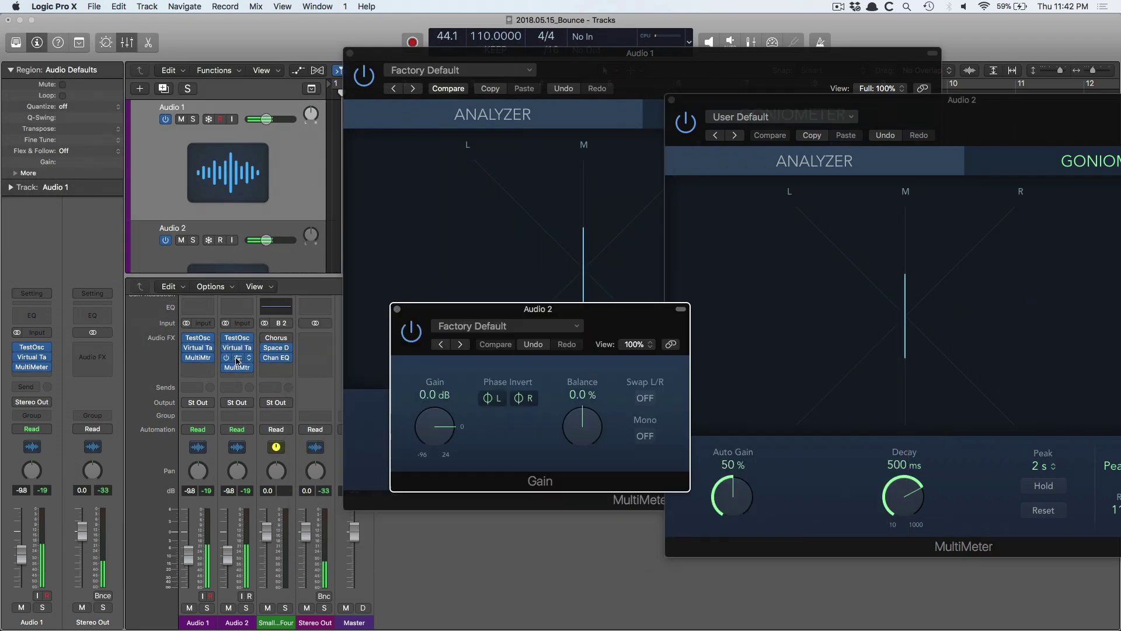
Open Audio 2's Gain, then move Audio 1's MultiMeter down one insert slot and reopen its window
{"action": "left_click", "coordinate": [237, 357]}
{"action": "mouse_move", "coordinate": [203, 359]}
{"action": "left_click_drag", "start_coordinate": [203, 359], "coordinate": [203, 367]}
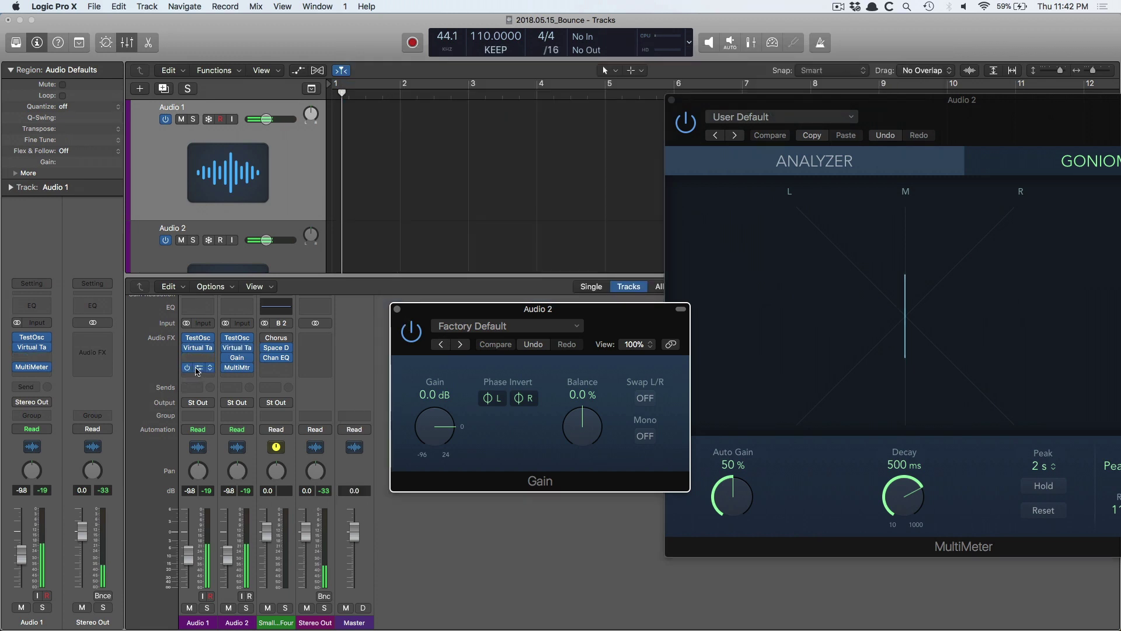
{"action": "left_click", "coordinate": [198, 367]}
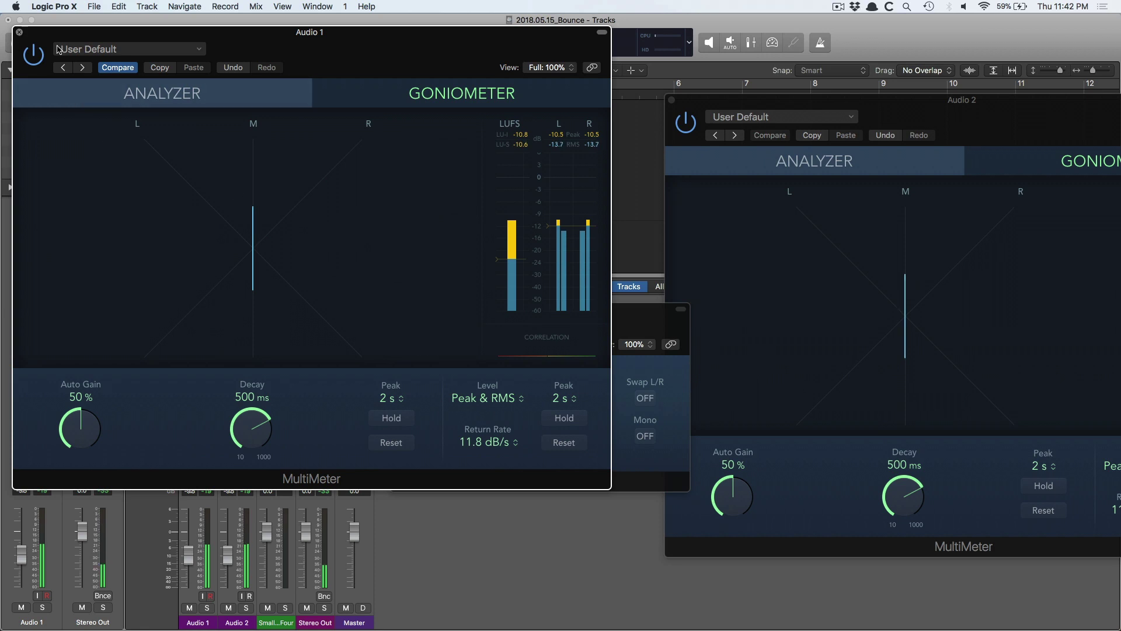
Hide and show the open plug-in windows to compare the Audio 1 and Audio 2 goniometers
{"action": "key", "text": "v"}
{"action": "left_click", "coordinate": [228, 368]}
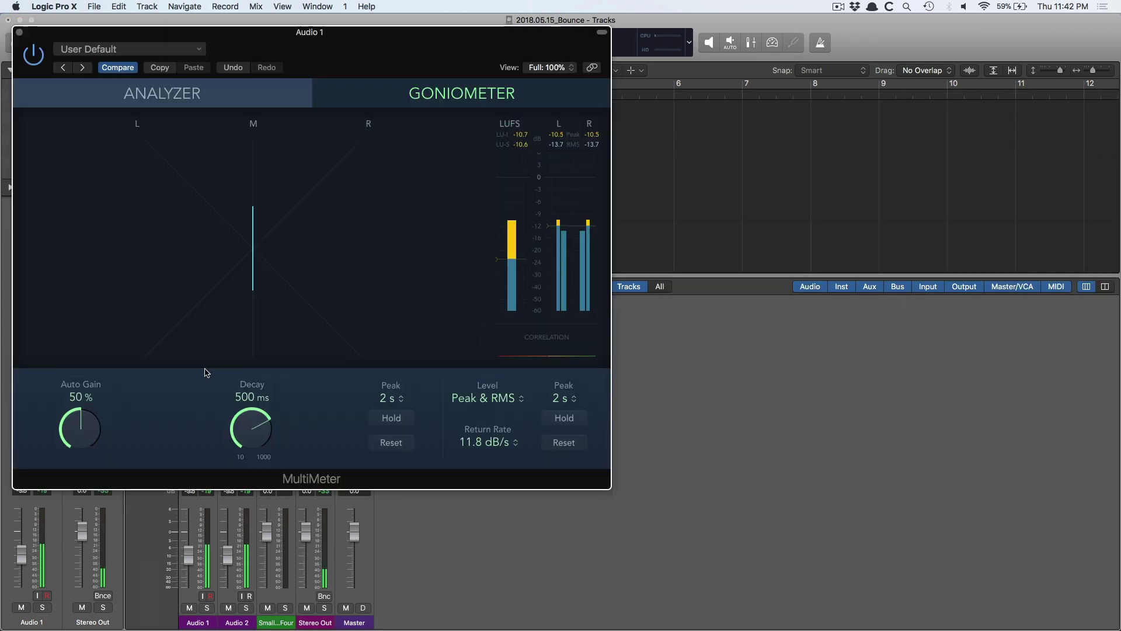
{"action": "key", "text": "v"}
{"action": "key", "text": "v"}
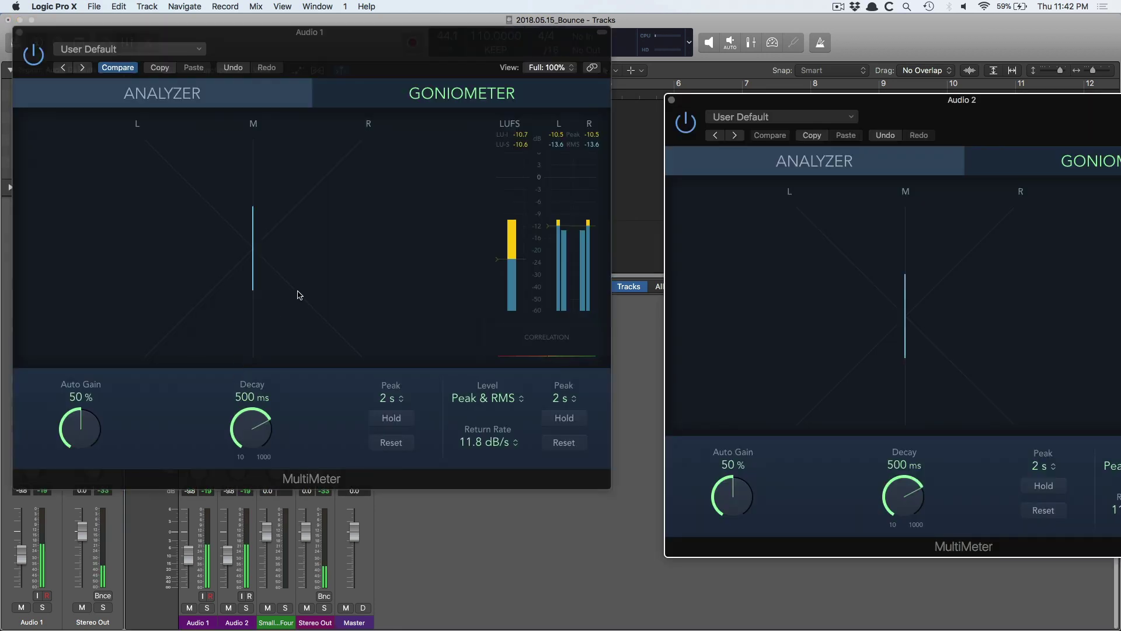